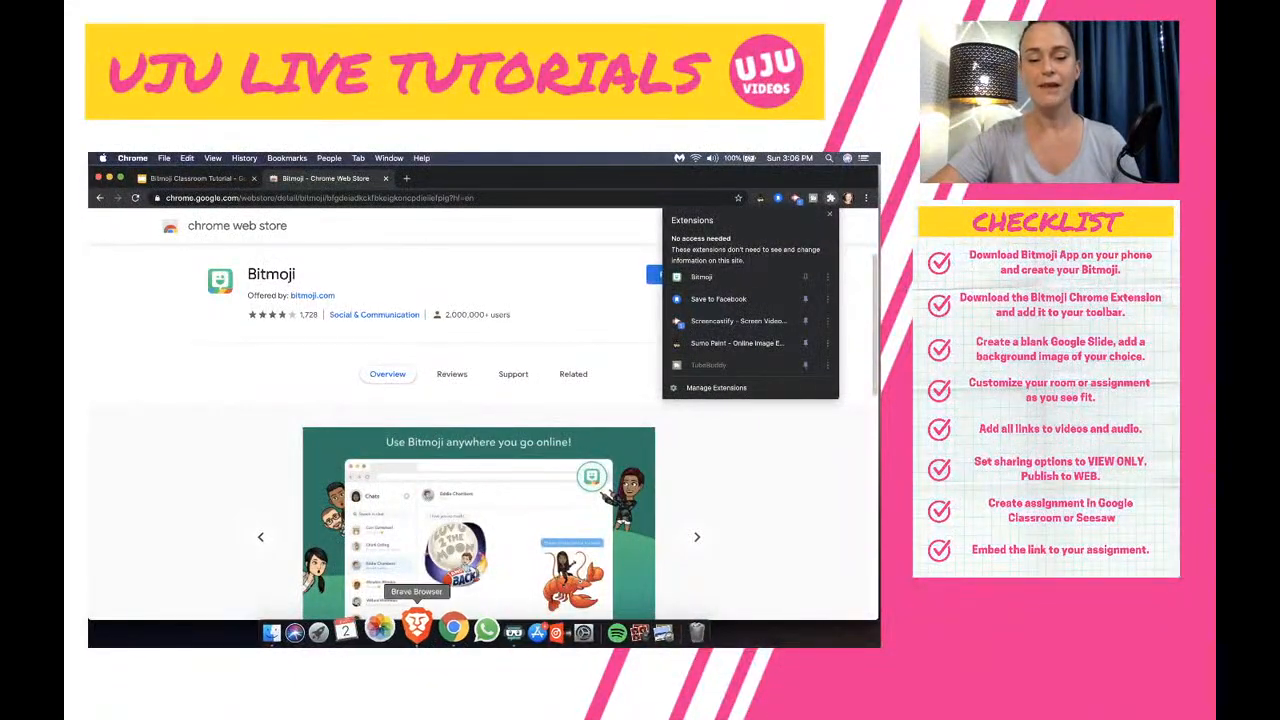
# Check the tutorial resources document in Brave, minimize that window, and close the Bitmoji Chrome Web Store tab
pyautogui.click(414, 632)
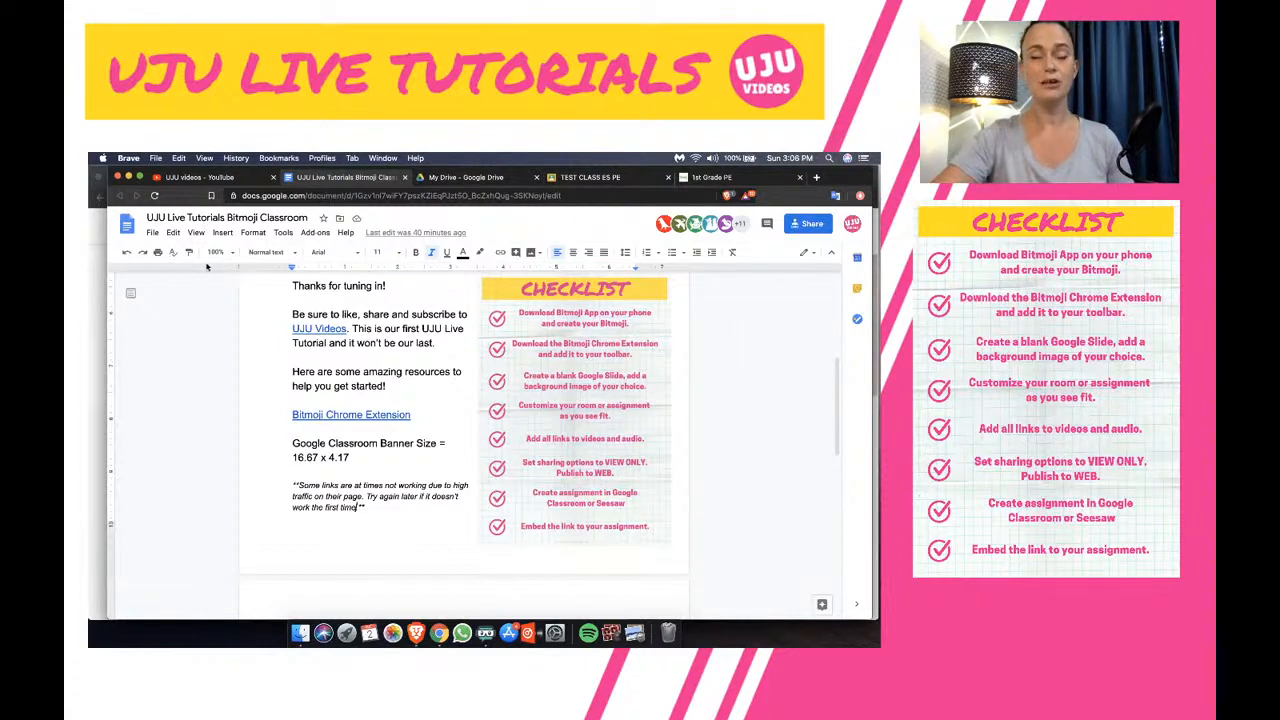
pyautogui.click(129, 177)
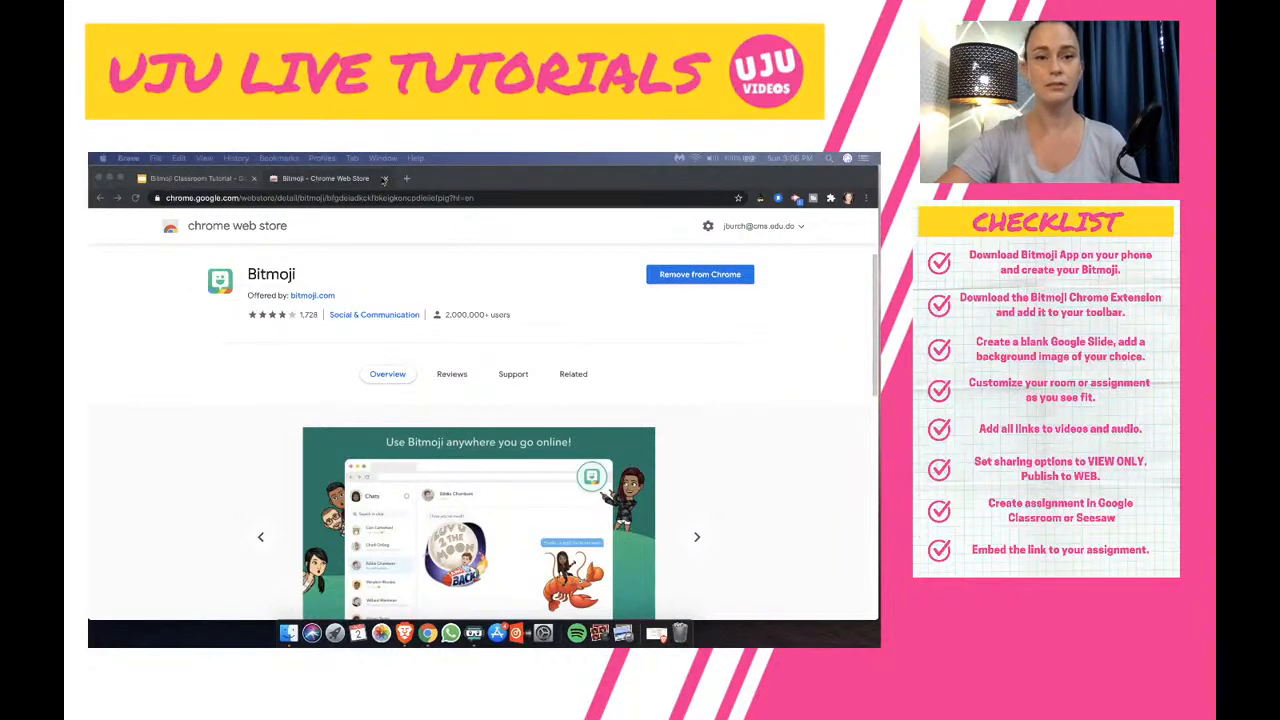
pyautogui.click(384, 178)
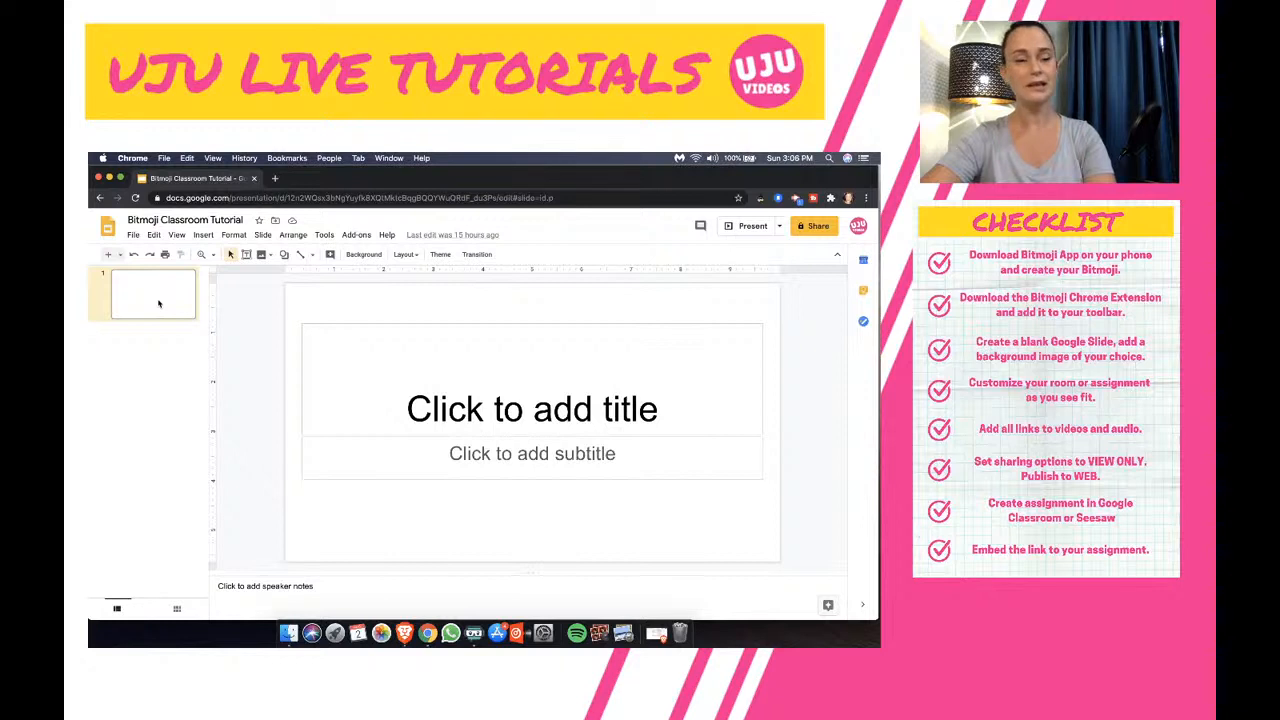
pyautogui.rightClick(158, 303)
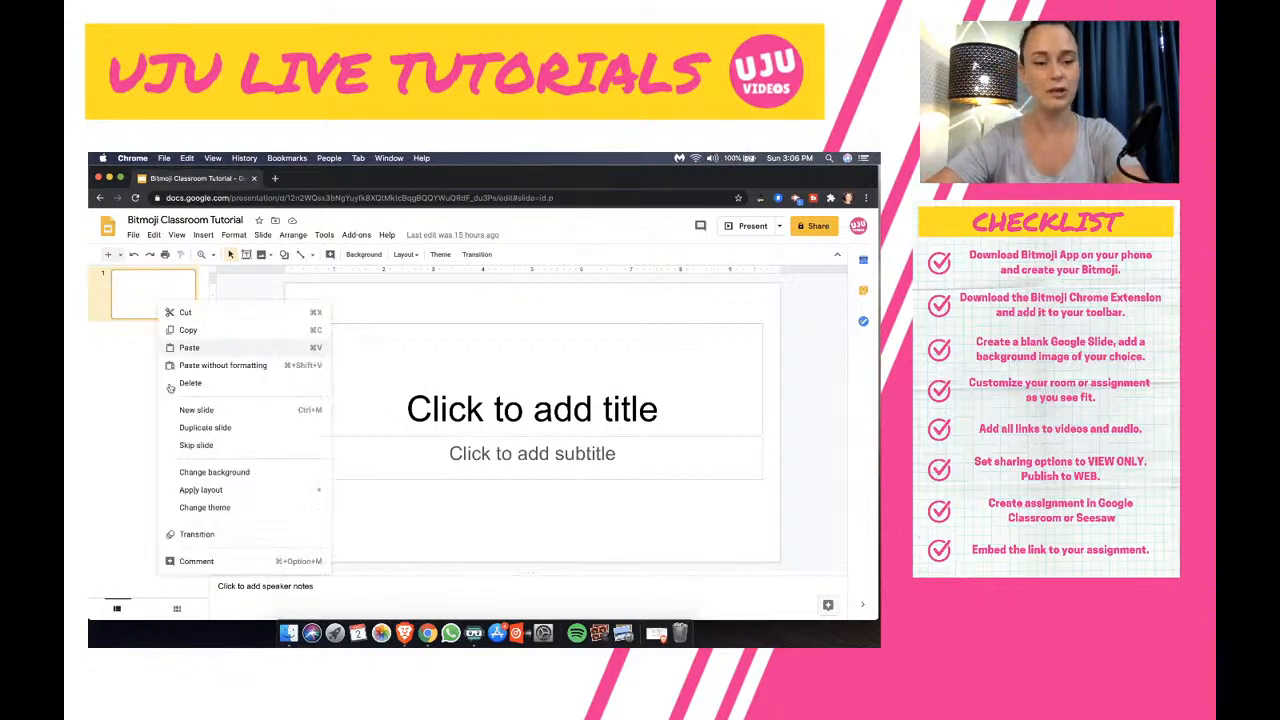
pyautogui.click(225, 508)
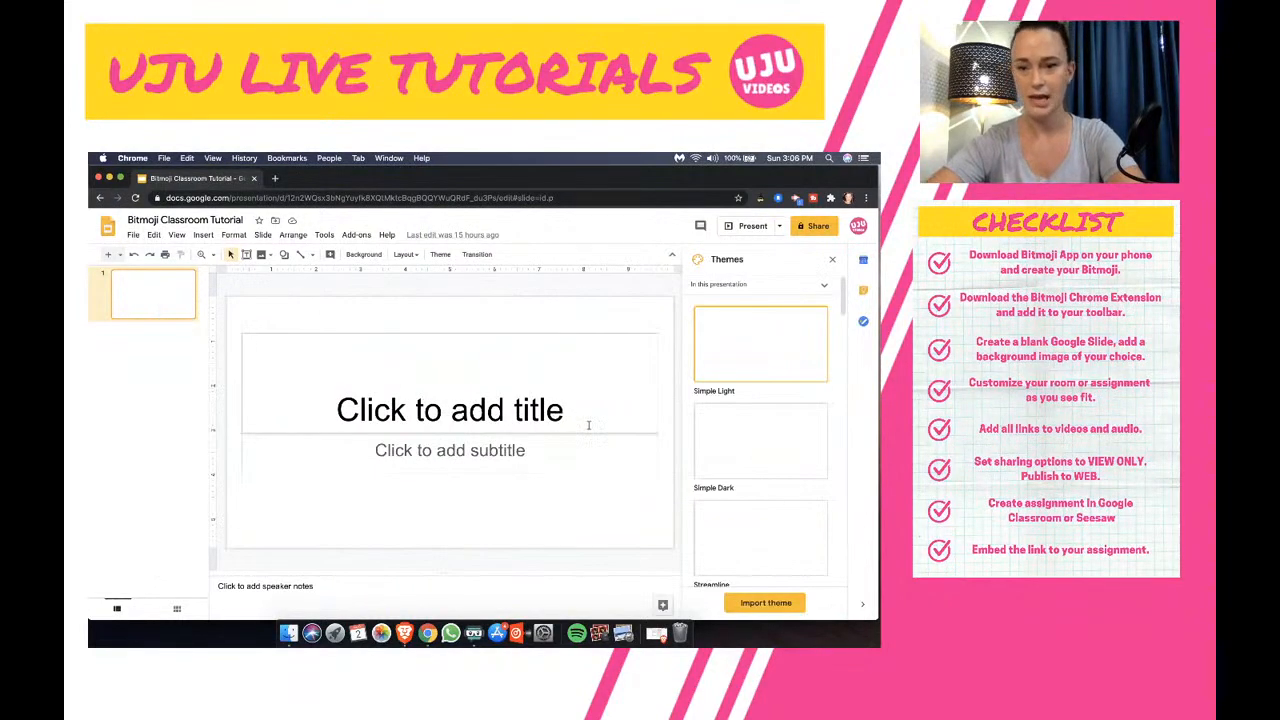
pyautogui.scroll(-1, 778, 479)
pyautogui.scroll(-10, 778, 479)
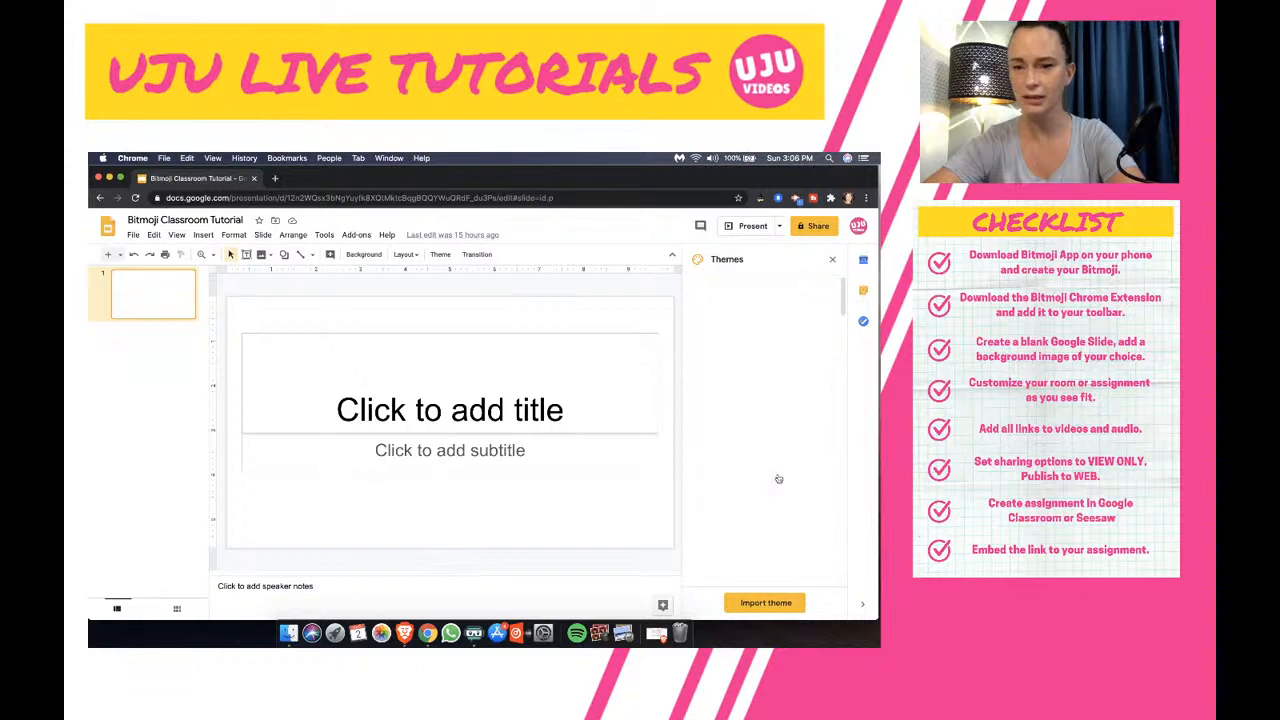
# Apply the Blank layout to the first slide and close the list of themes
pyautogui.rightClick(143, 294)
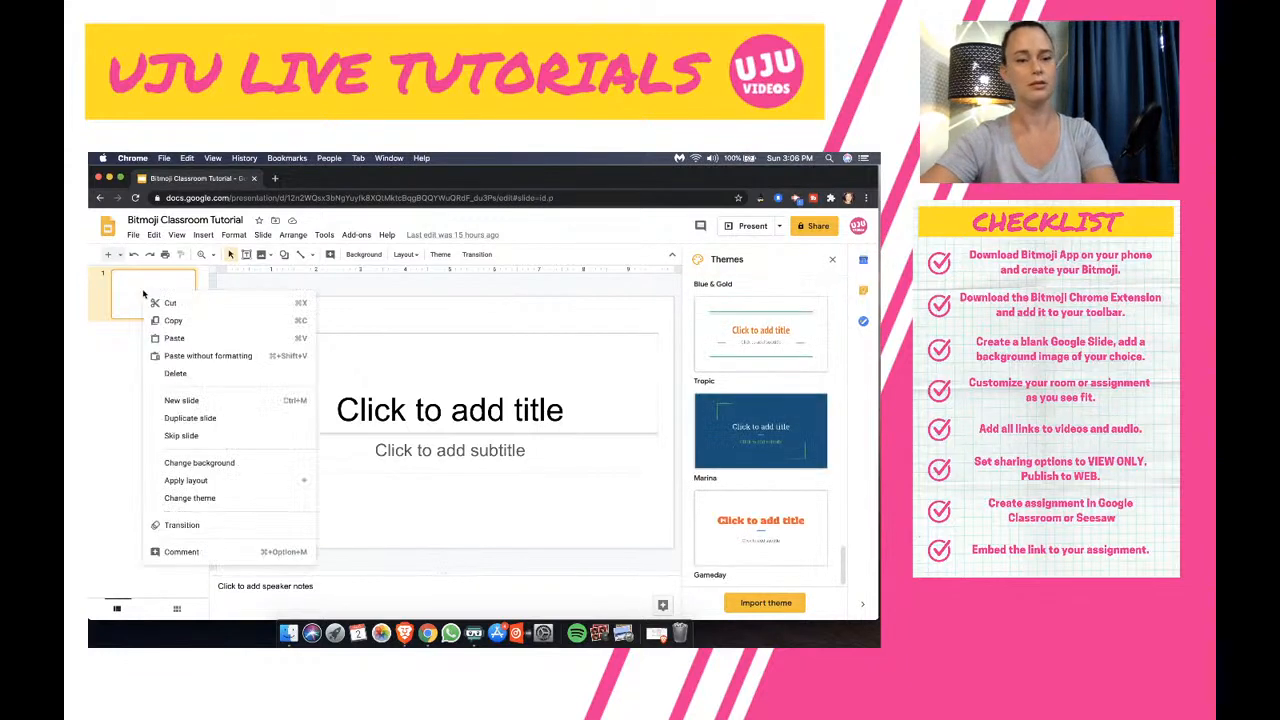
pyautogui.moveTo(213, 483)
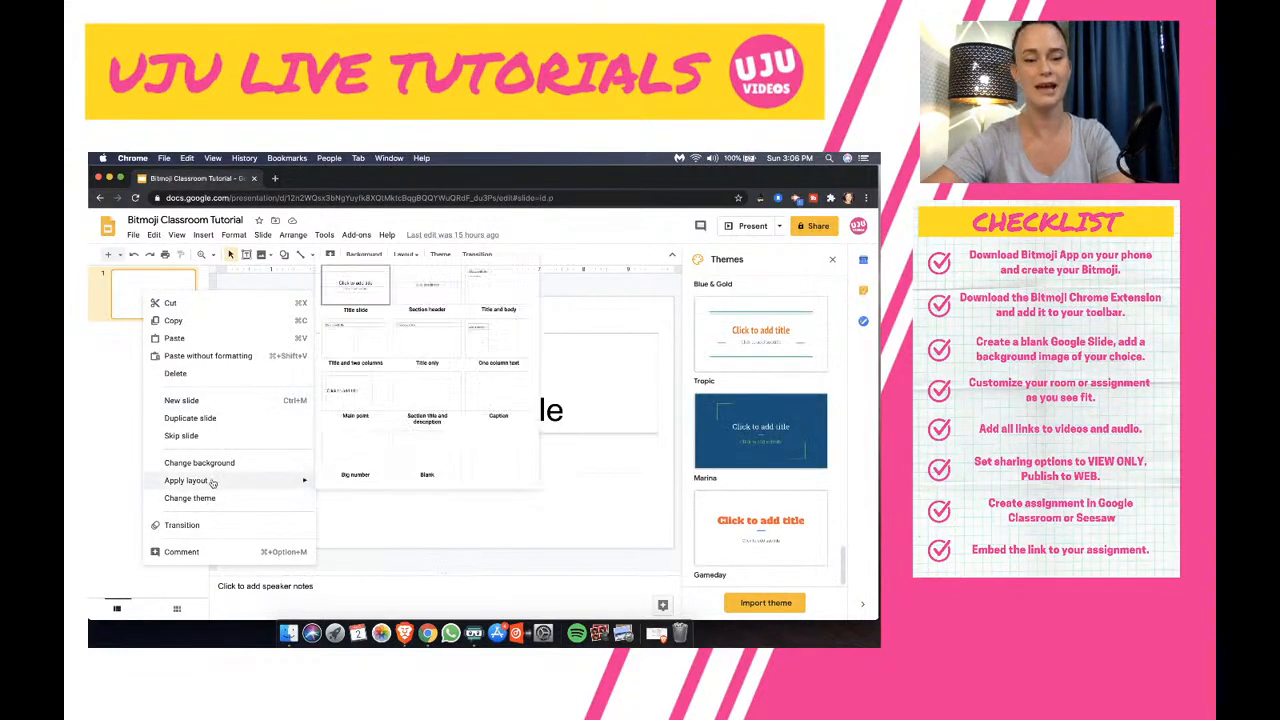
pyautogui.click(425, 453)
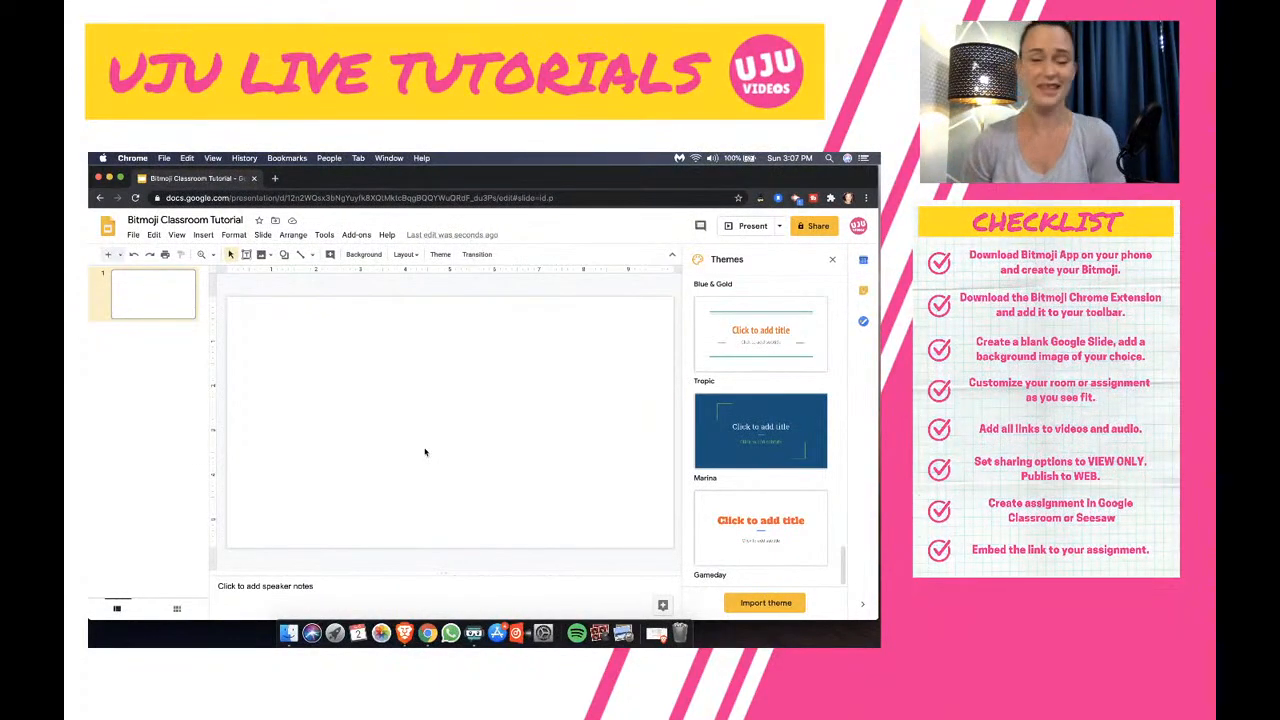
pyautogui.click(835, 261)
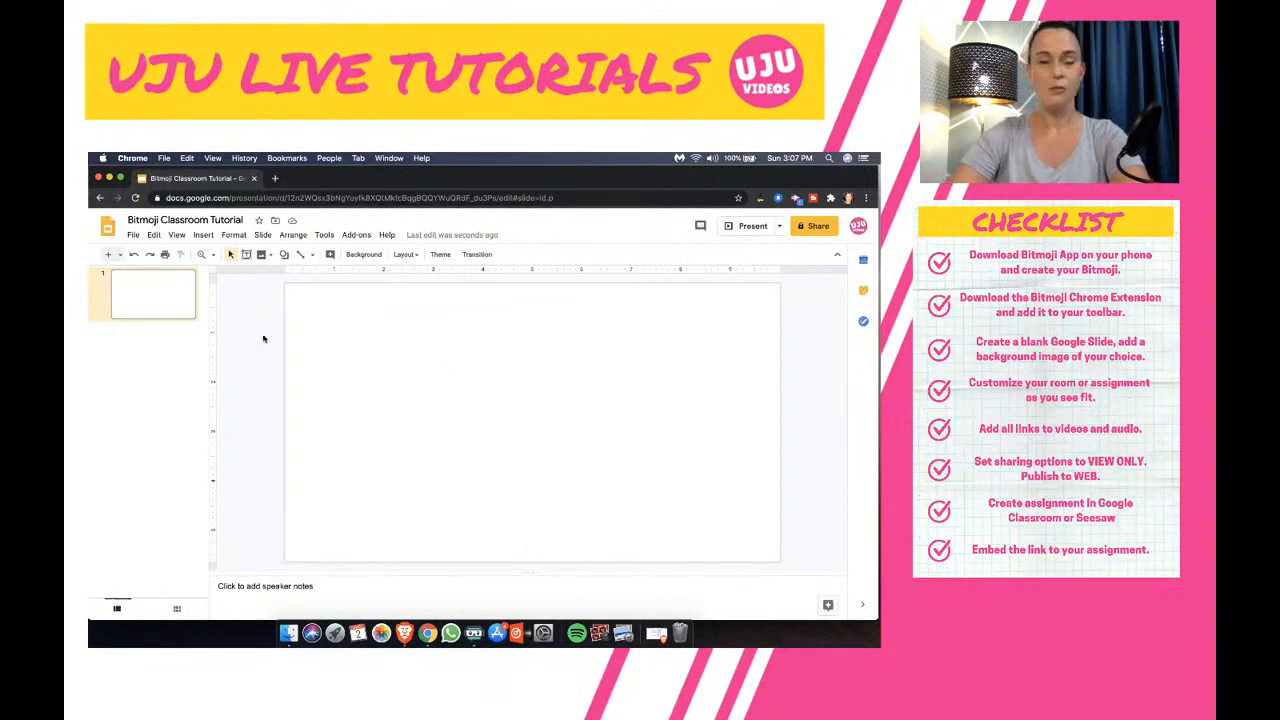
# Search Google Images for "wall and floor background" as the slide's background image
pyautogui.click(362, 255)
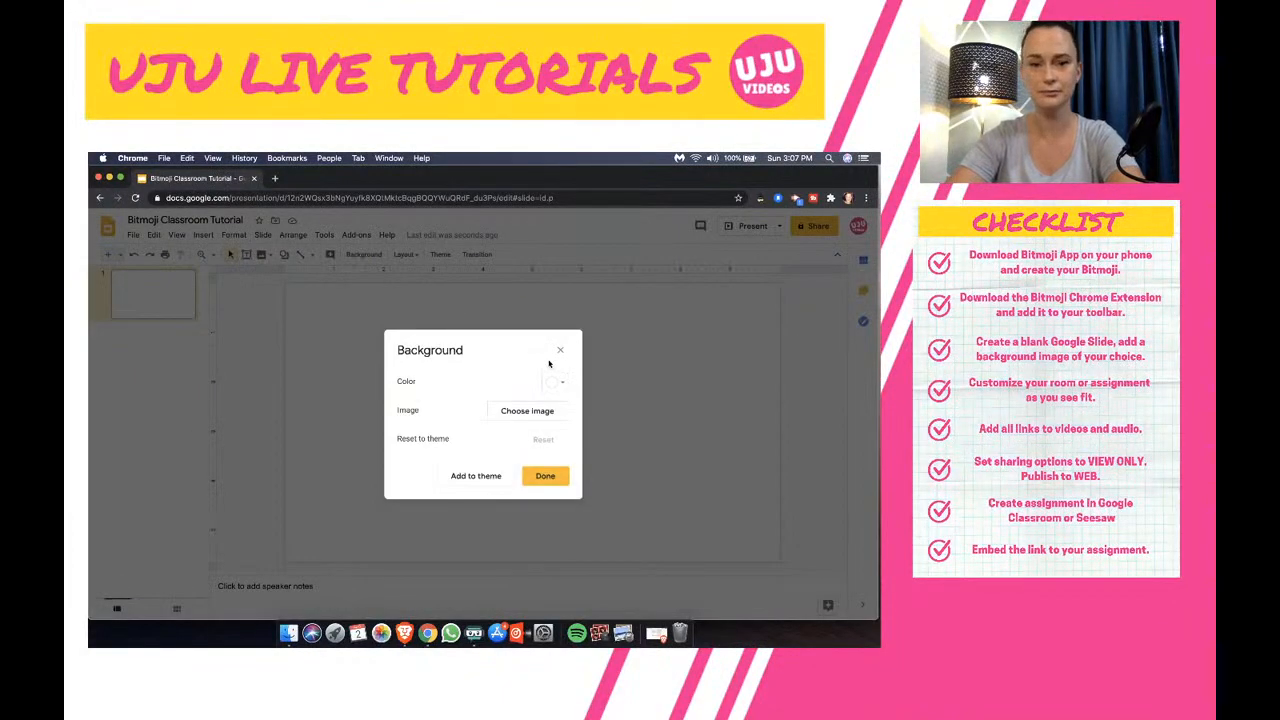
pyautogui.click(518, 414)
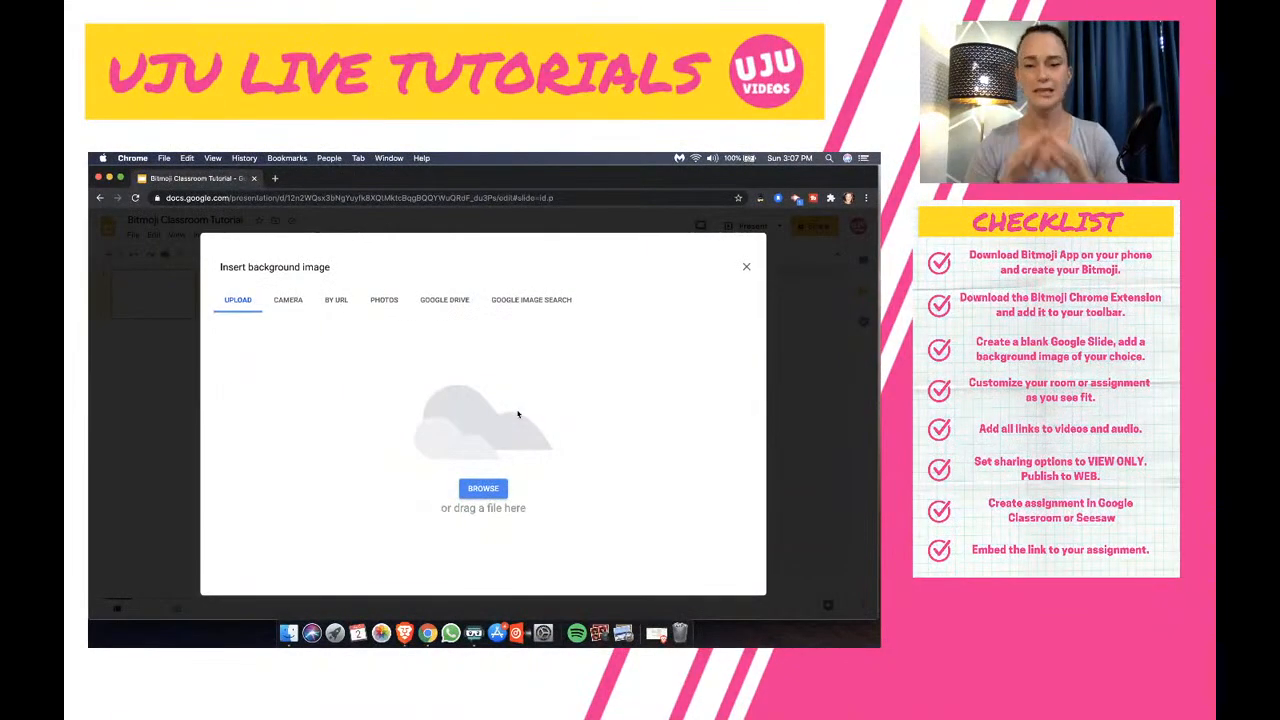
pyautogui.click(533, 302)
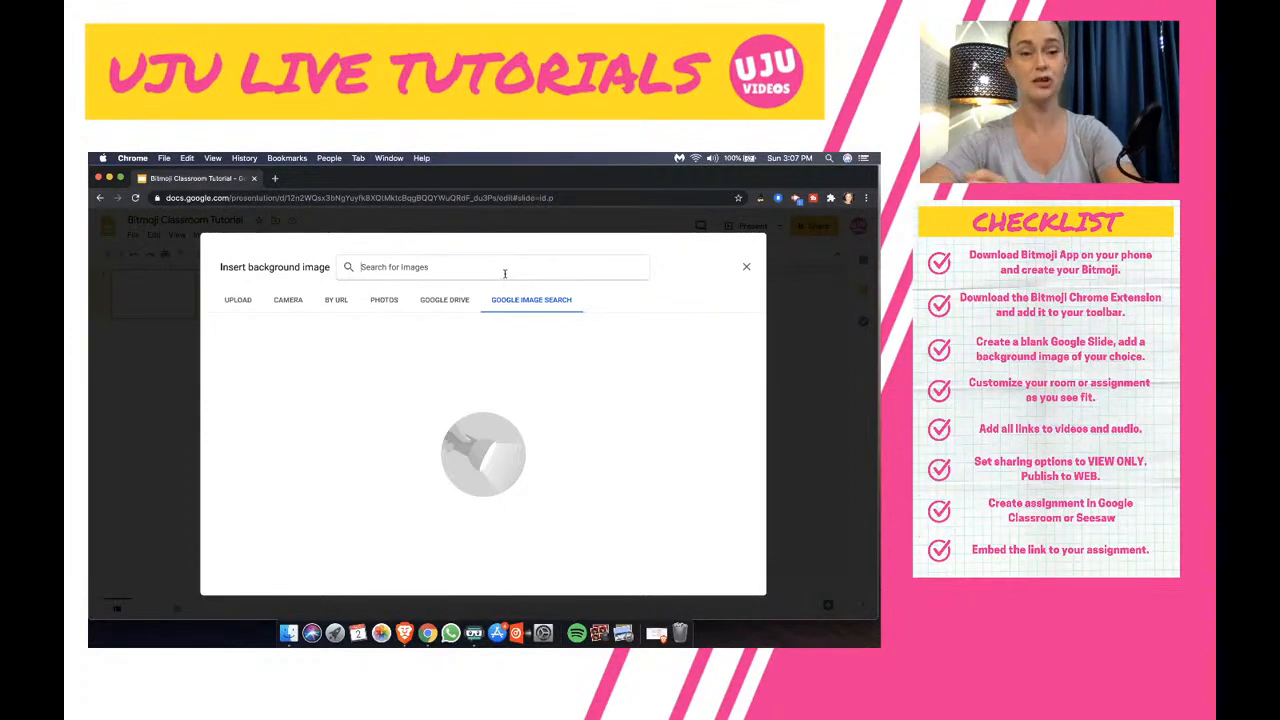
pyautogui.write('wall and floor')
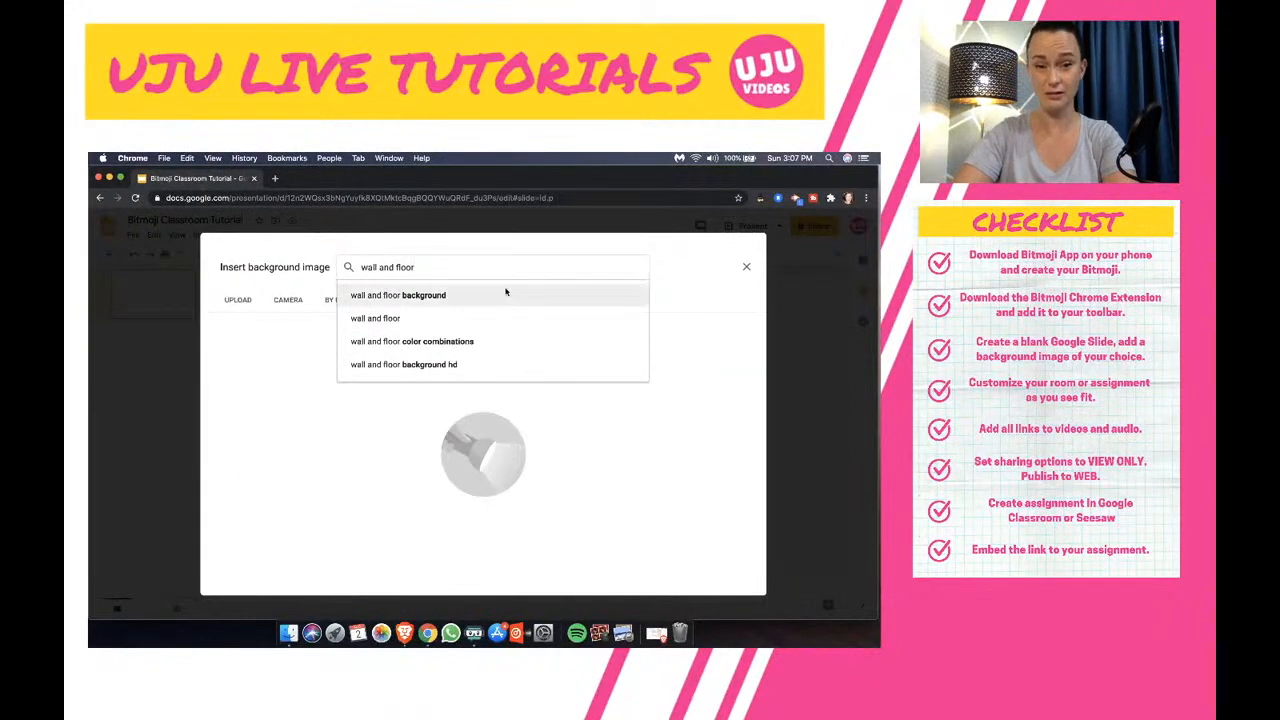
pyautogui.click(467, 297)
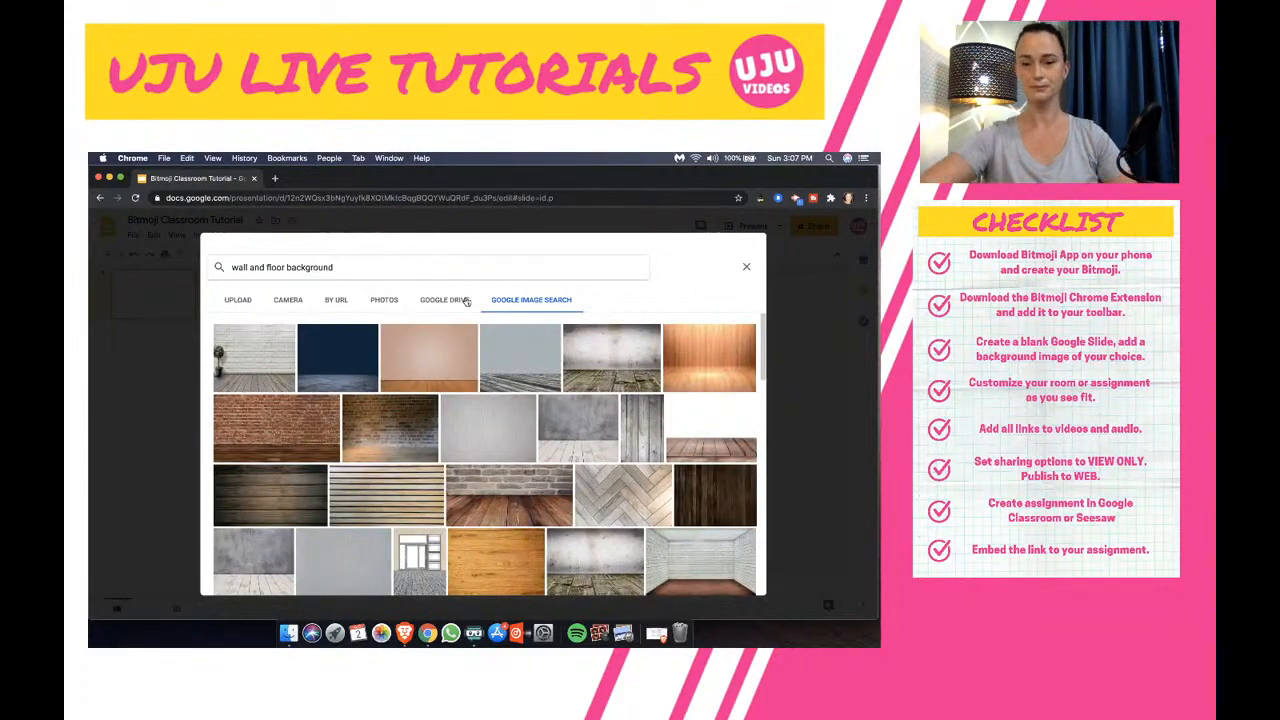
# Set the grey wall with white baseboard and wooden plank floor as the slide background
pyautogui.scroll(-2, 557, 472)
pyautogui.scroll(-10, 557, 472)
pyautogui.scroll(-2, 557, 472)
pyautogui.scroll(-5, 401, 448)
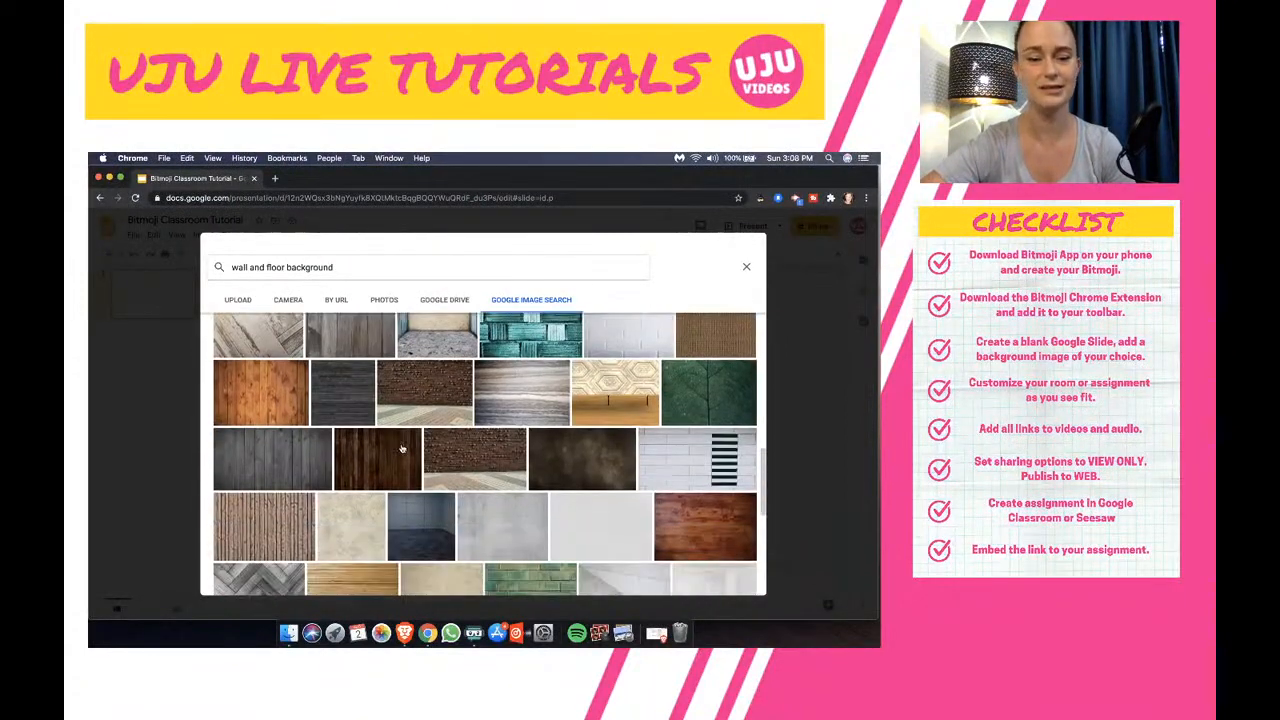
pyautogui.scroll(-2, 401, 448)
pyautogui.scroll(3, 401, 448)
pyautogui.scroll(5, 401, 448)
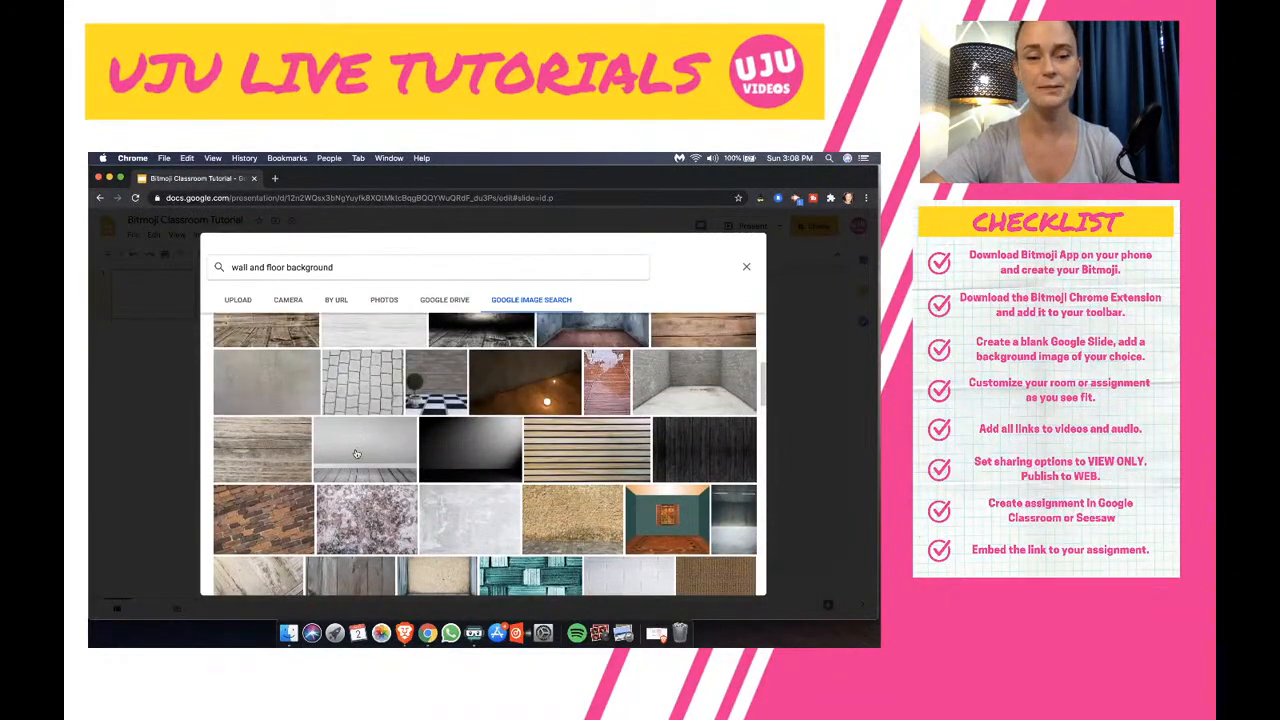
pyautogui.click(356, 454)
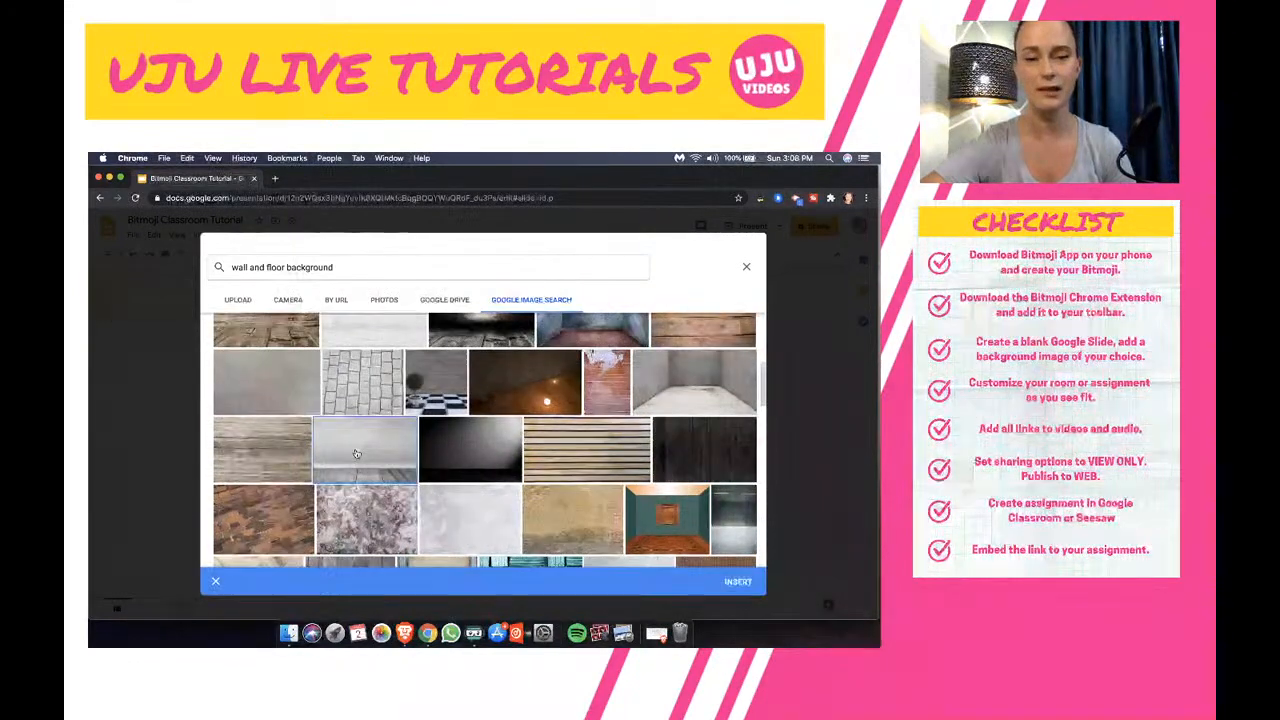
pyautogui.click(740, 581)
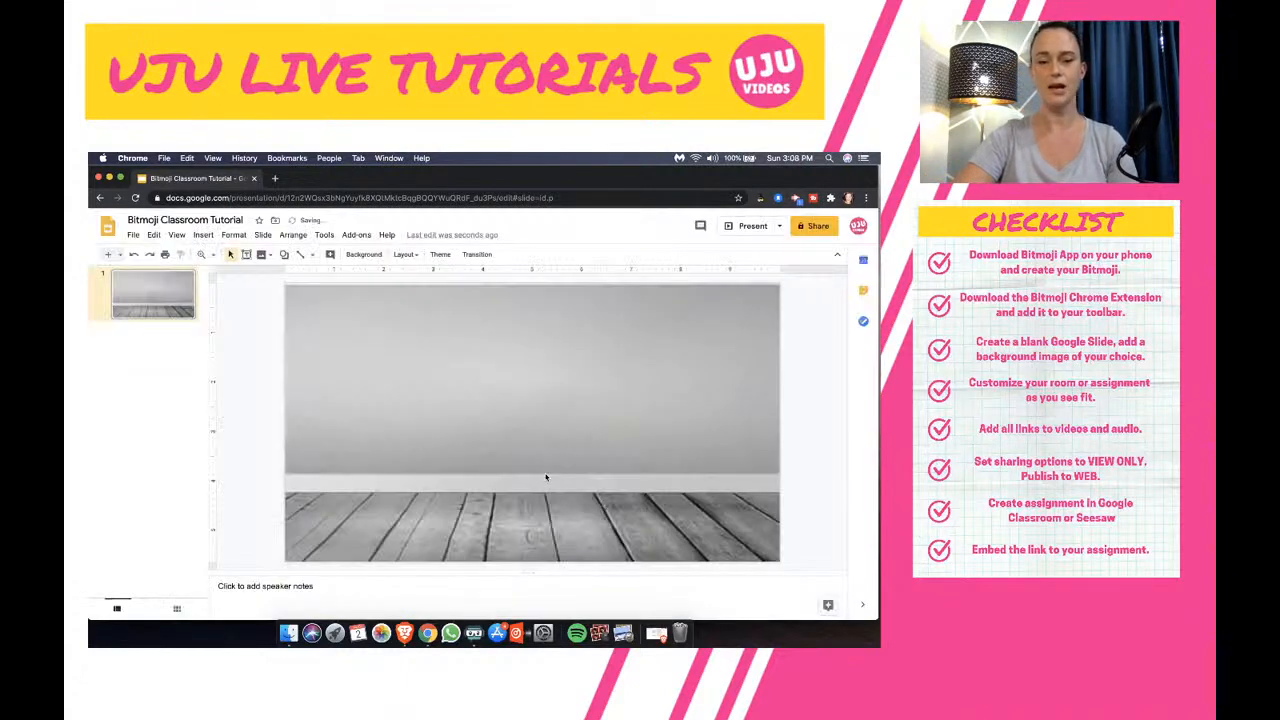
pyautogui.click(545, 476)
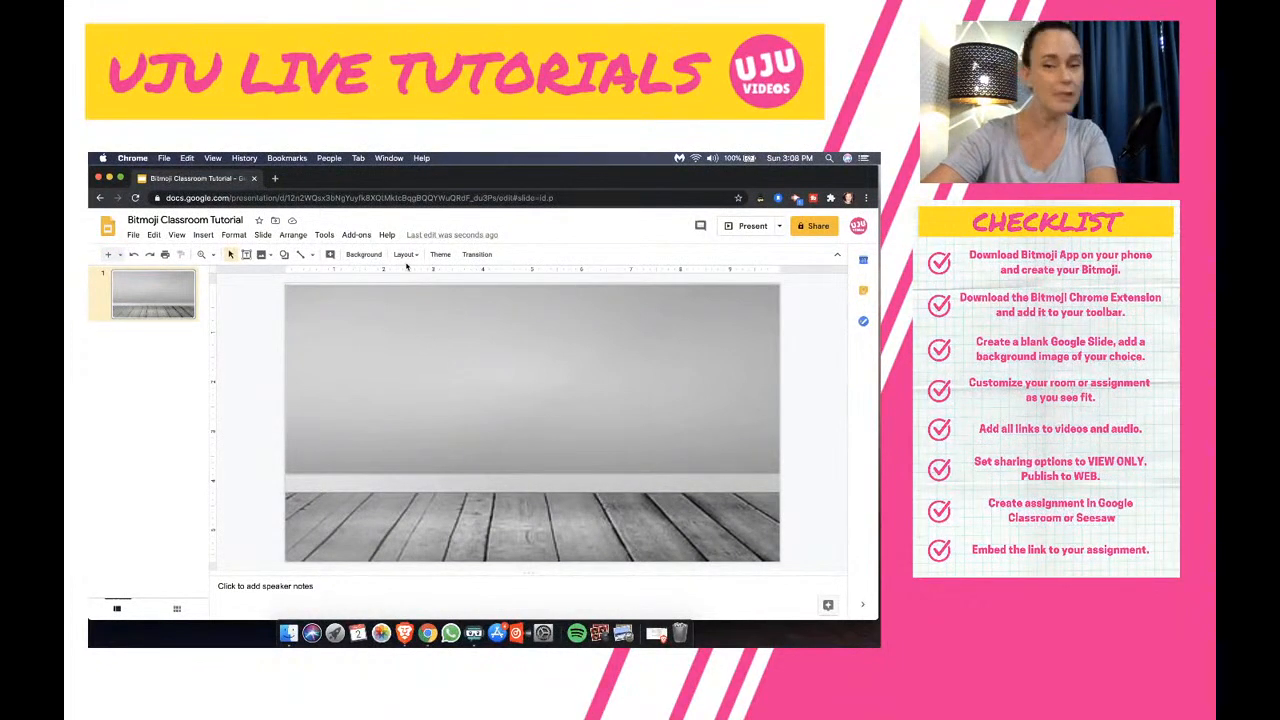
# Search the web for an image to insert using the term "whiteboard png"
pyautogui.click(203, 236)
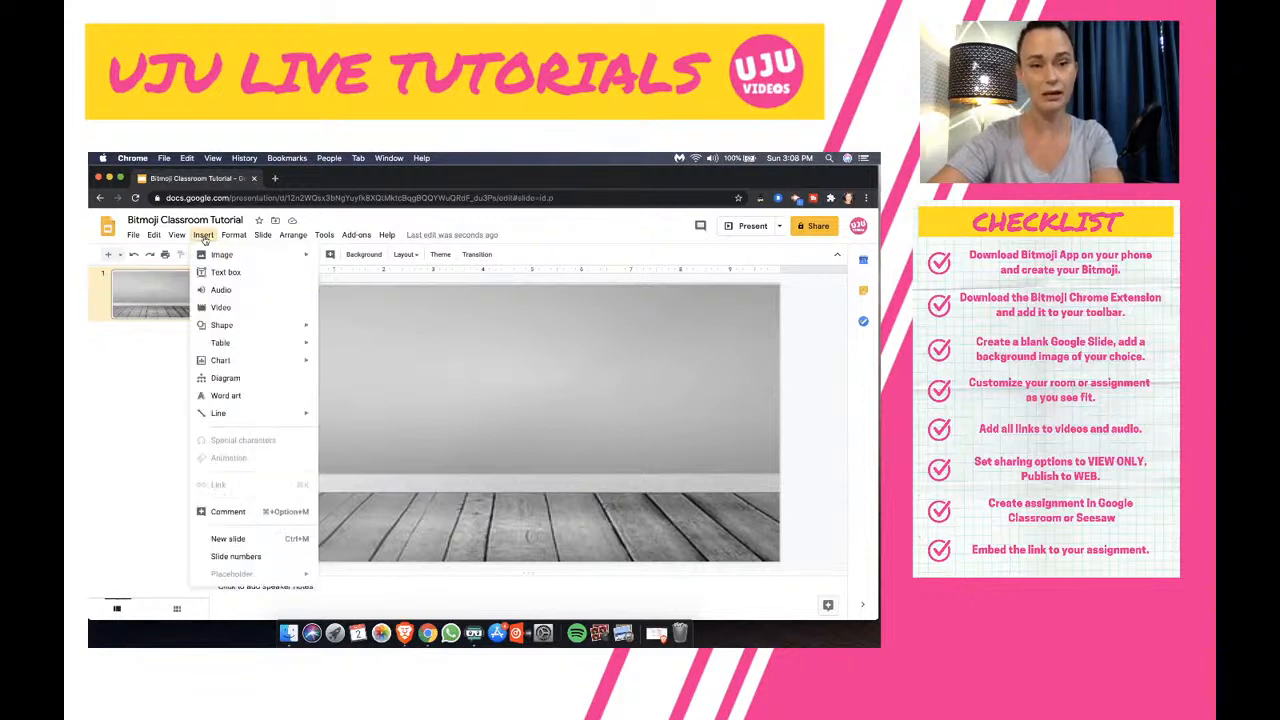
pyautogui.moveTo(215, 257)
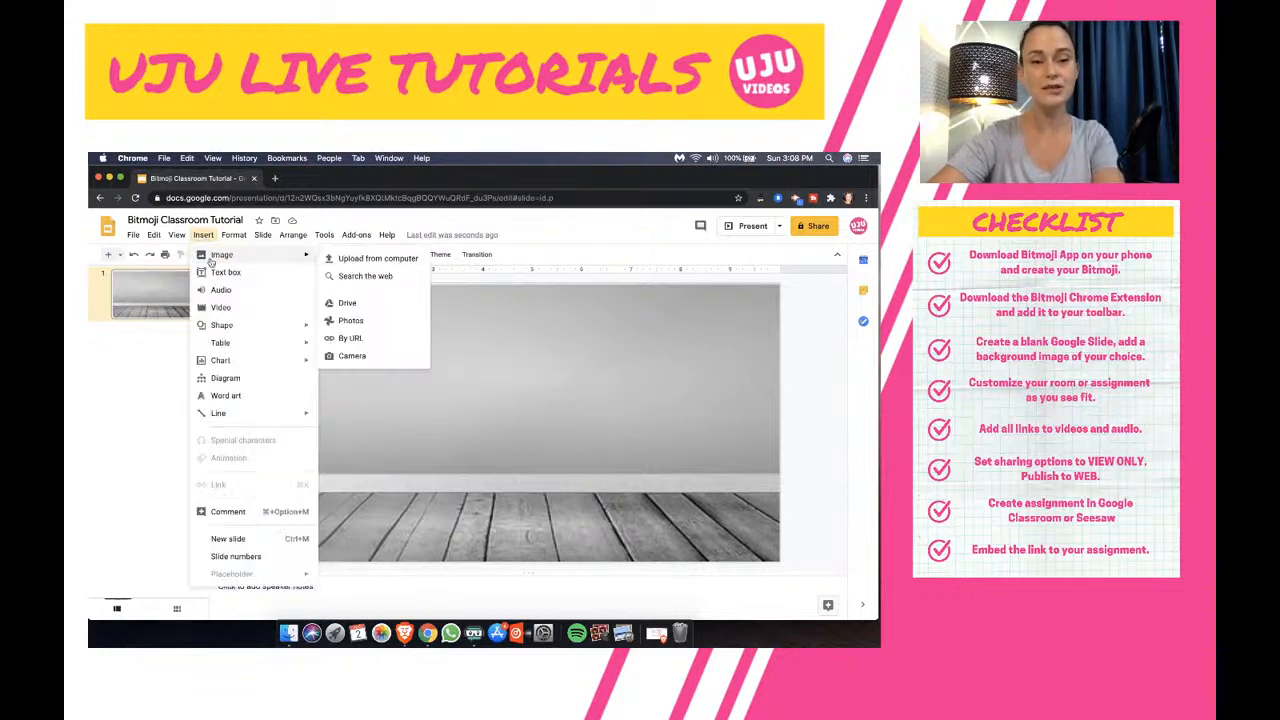
pyautogui.click(354, 279)
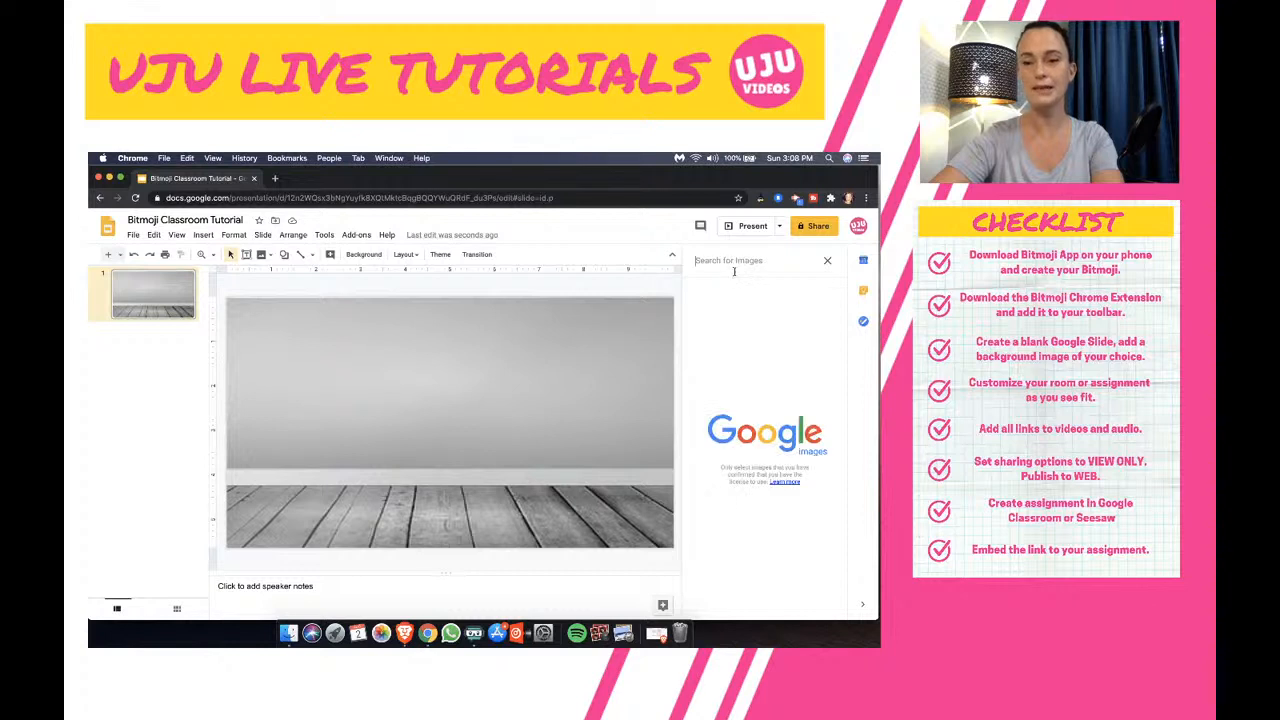
pyautogui.click(735, 261)
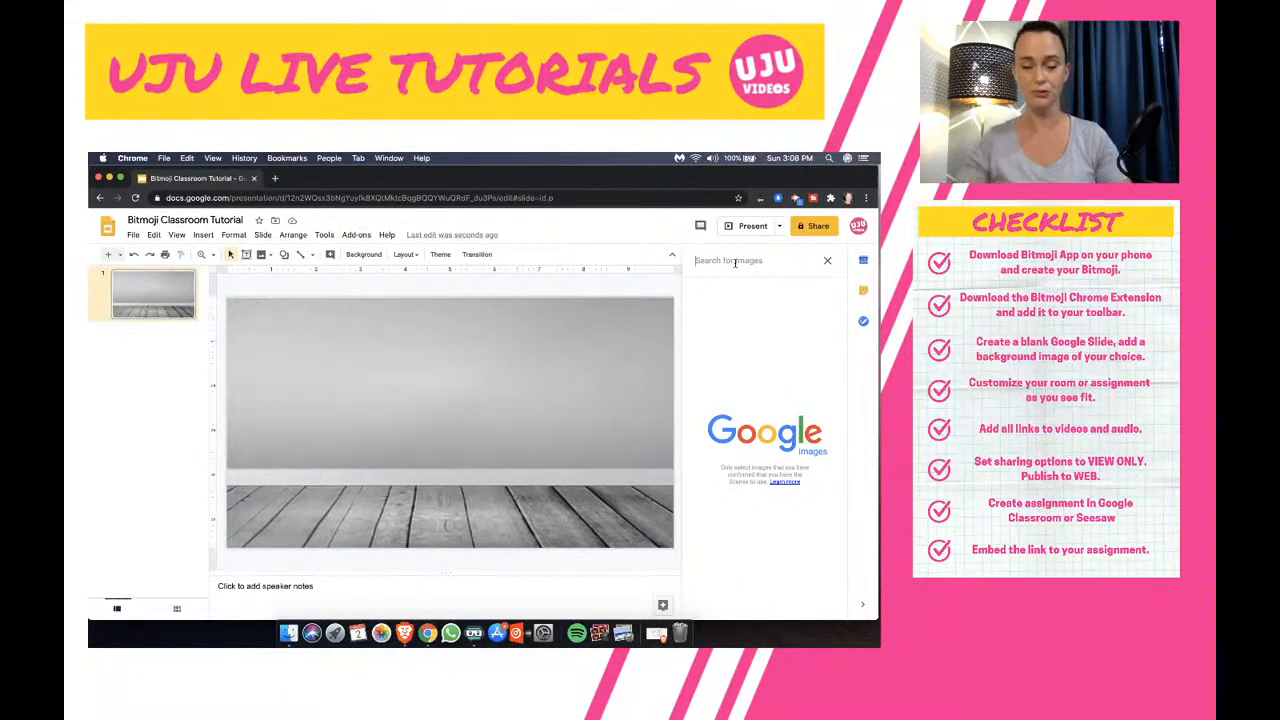
pyautogui.write('white')
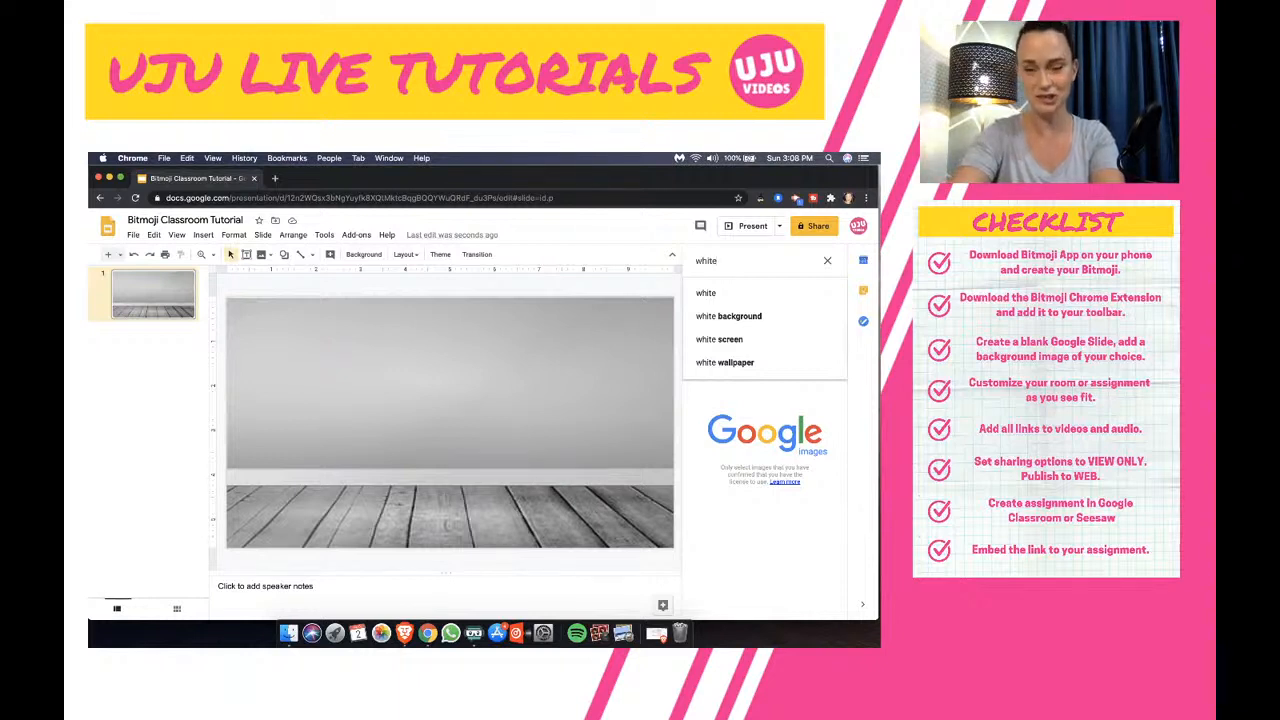
pyautogui.write('board')
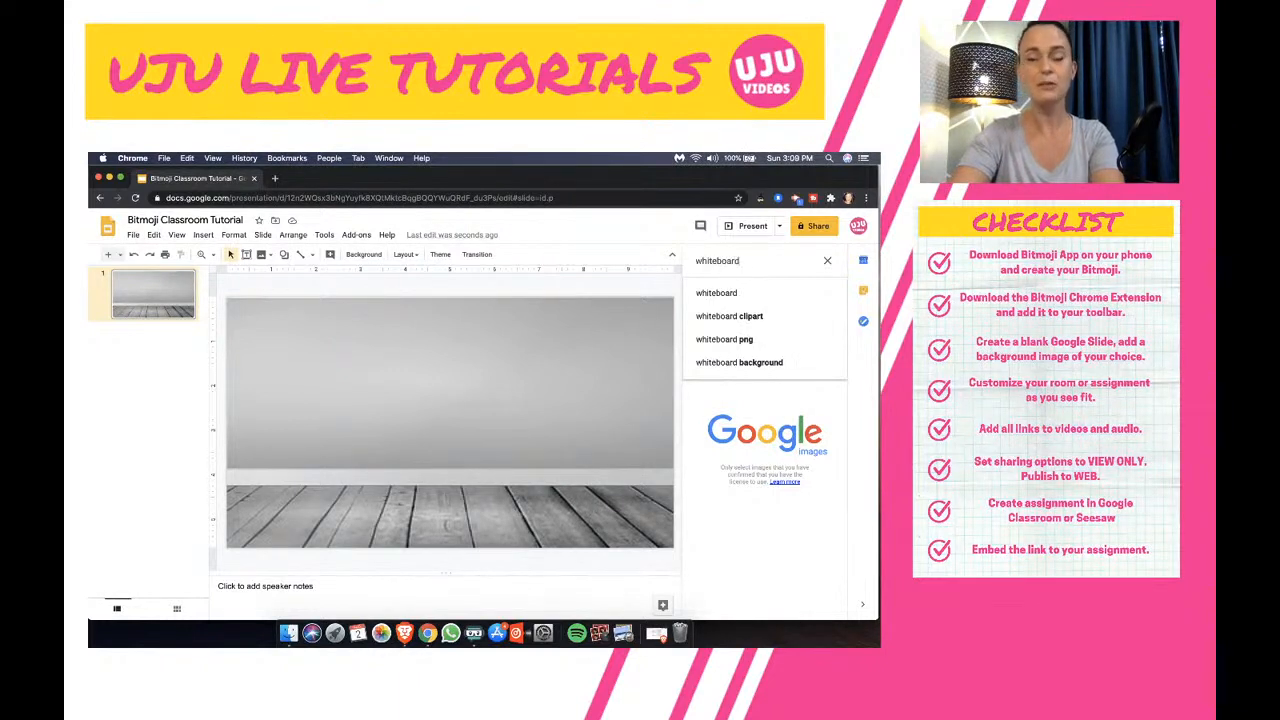
pyautogui.write(' png')
pyautogui.press('Return')
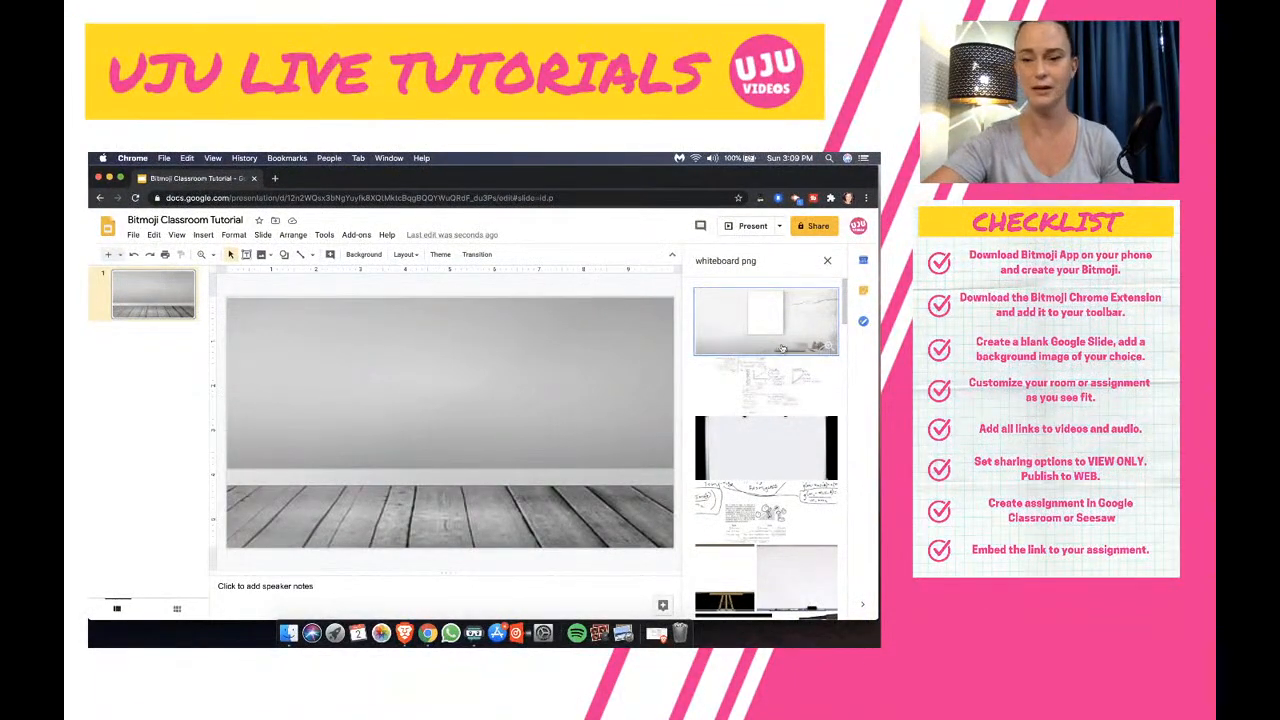
# Add the whiteboard image with red markers and black eraser to the slide, scaled down on the upper right of the wall
pyautogui.scroll(-3, 773, 459)
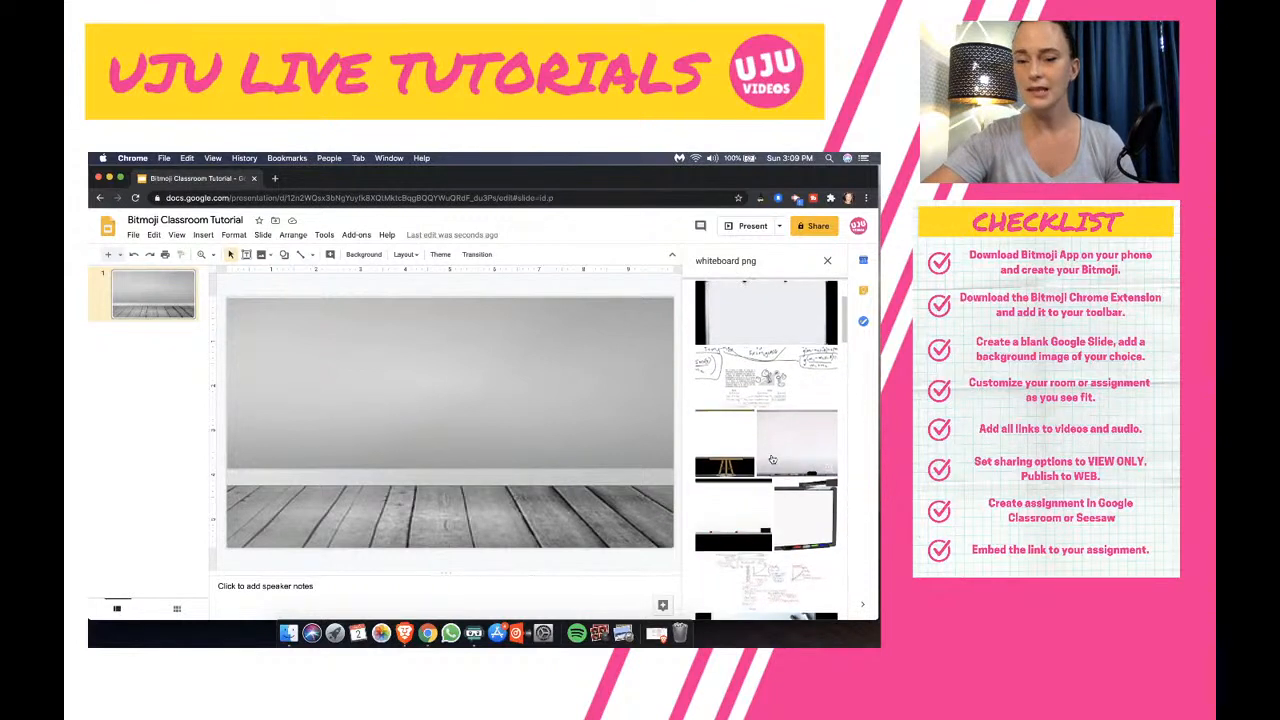
pyautogui.scroll(-1, 772, 459)
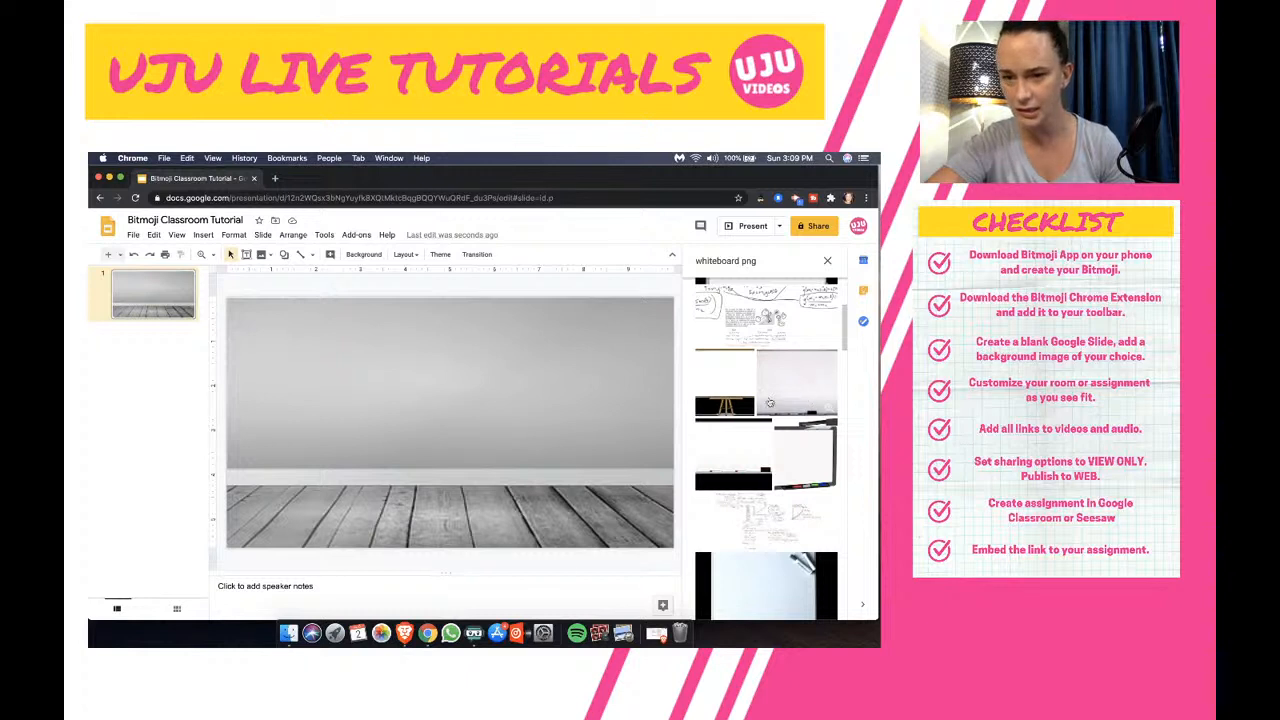
pyautogui.moveTo(728, 474); pyautogui.dragTo(718, 447)
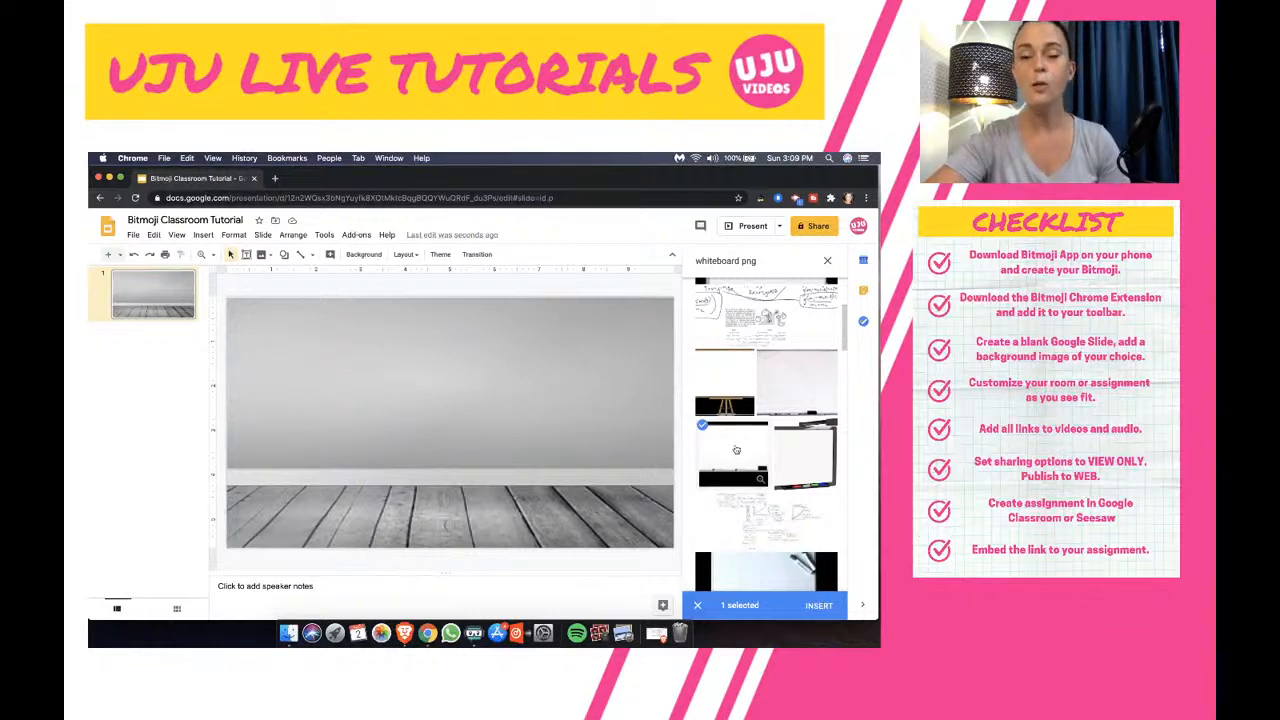
pyautogui.moveTo(735, 447); pyautogui.dragTo(471, 394)
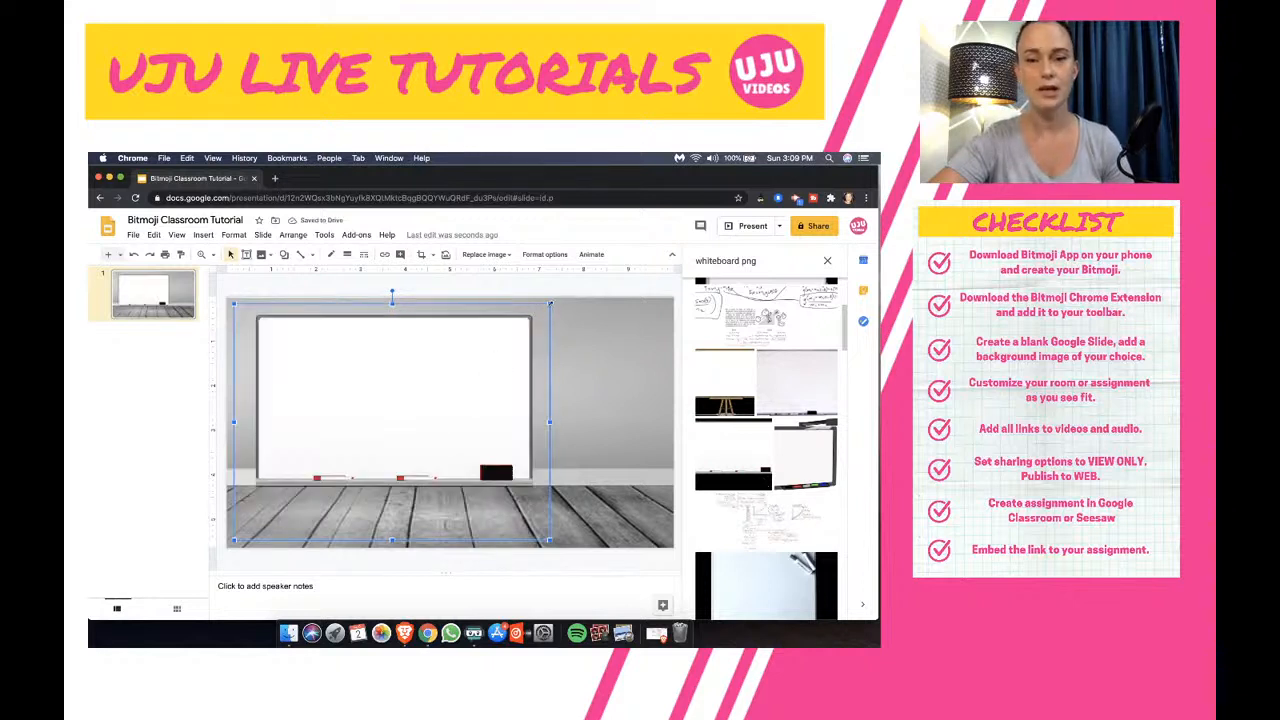
pyautogui.moveTo(548, 304); pyautogui.dragTo(438, 387)
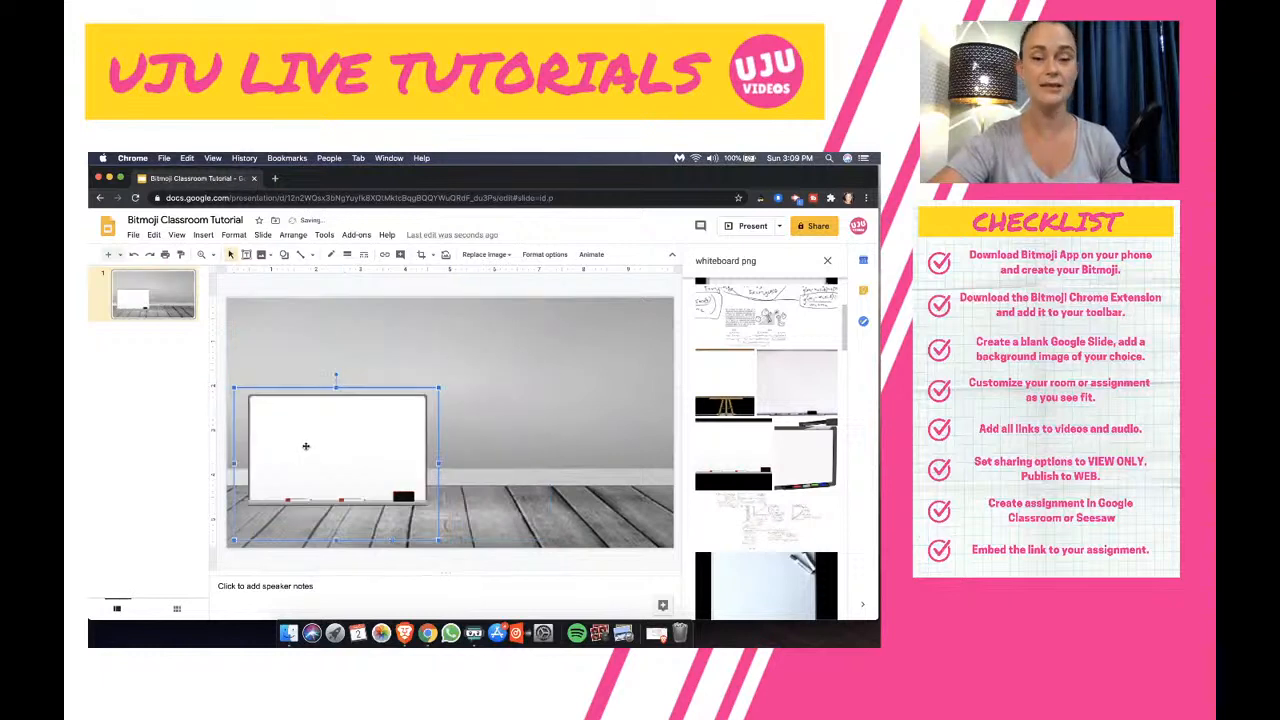
pyautogui.moveTo(534, 374); pyautogui.dragTo(534, 372)
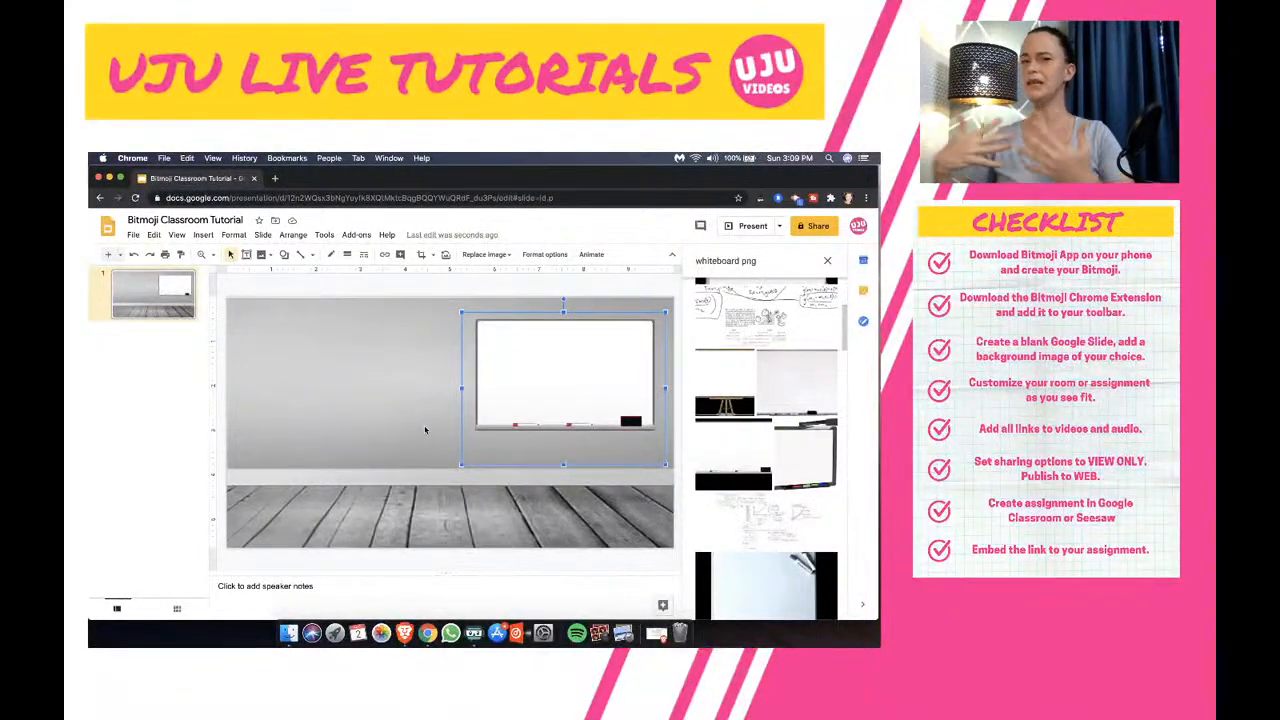
# Crop the whiteboard image, trimming the empty margin below the board and along its left side
pyautogui.click(421, 254)
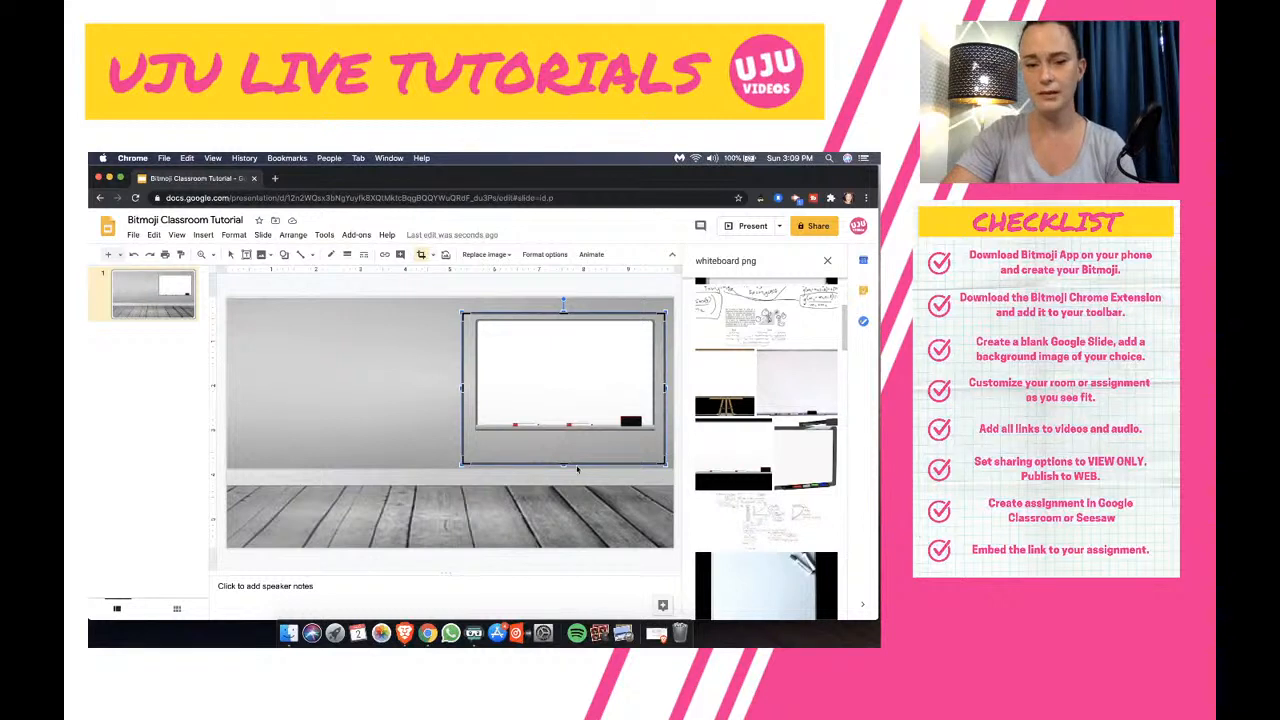
pyautogui.moveTo(561, 463); pyautogui.dragTo(563, 440)
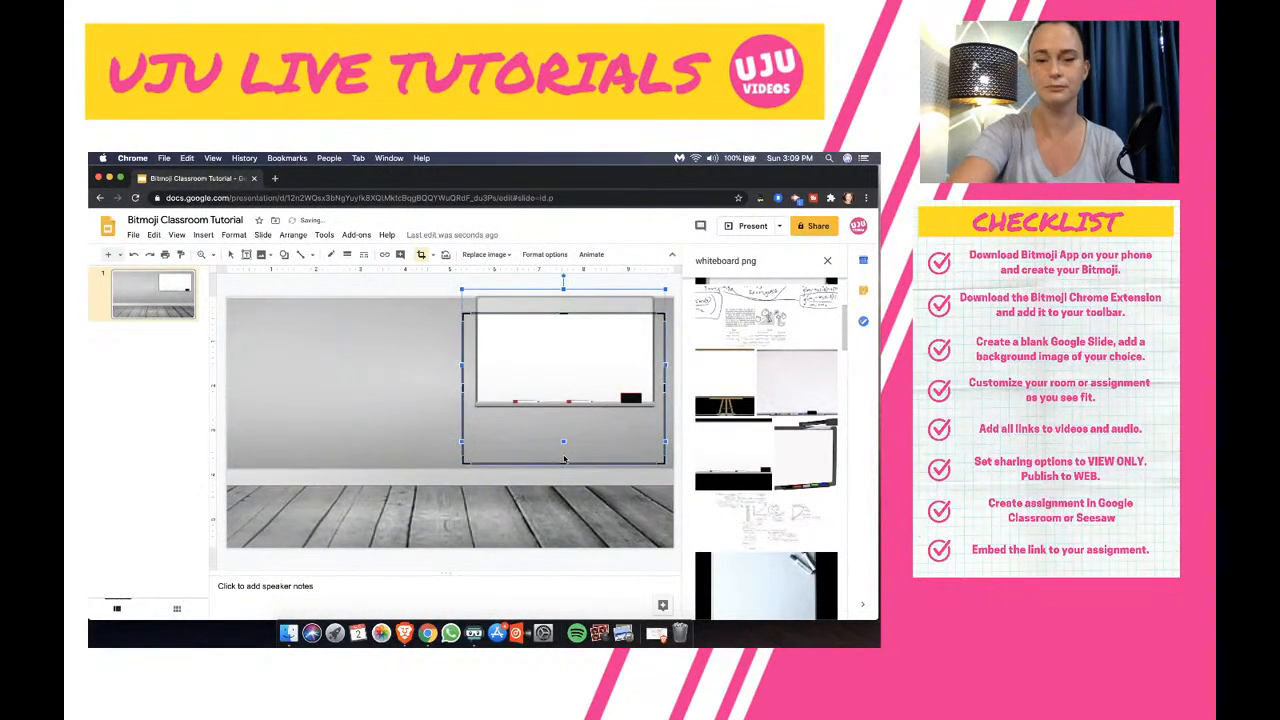
pyautogui.press('super+z')
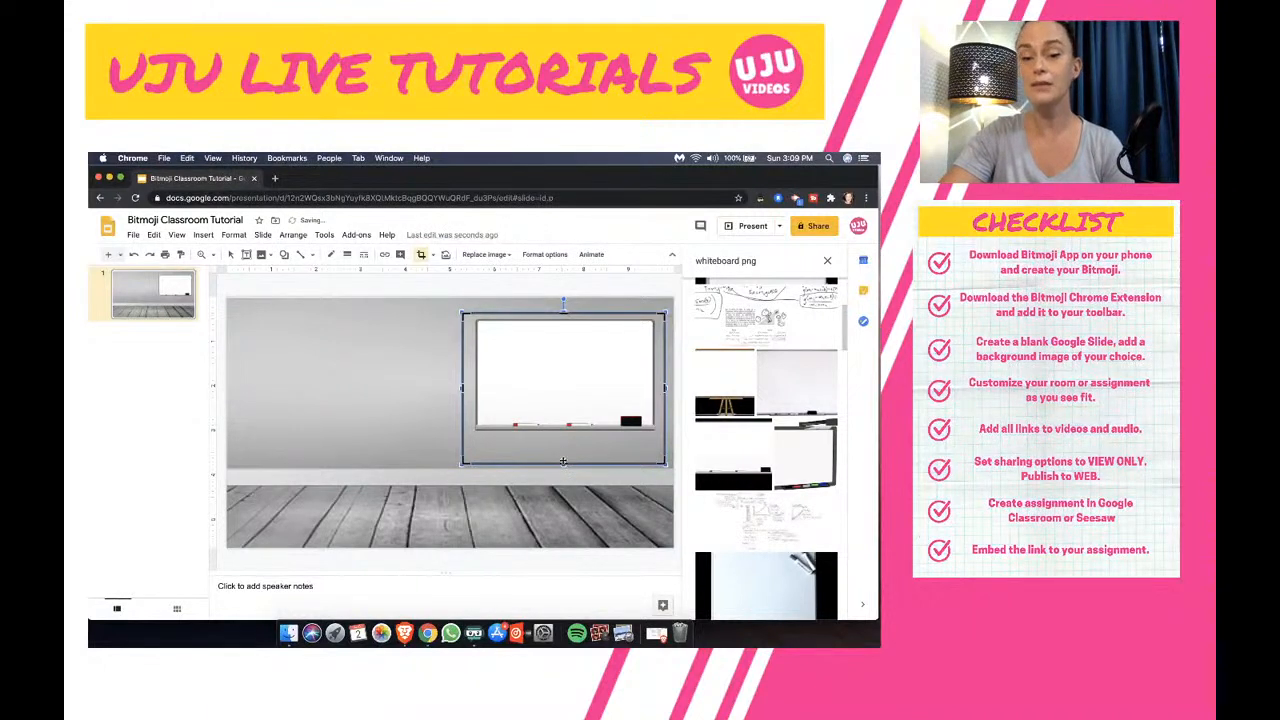
pyautogui.moveTo(563, 464); pyautogui.dragTo(562, 438)
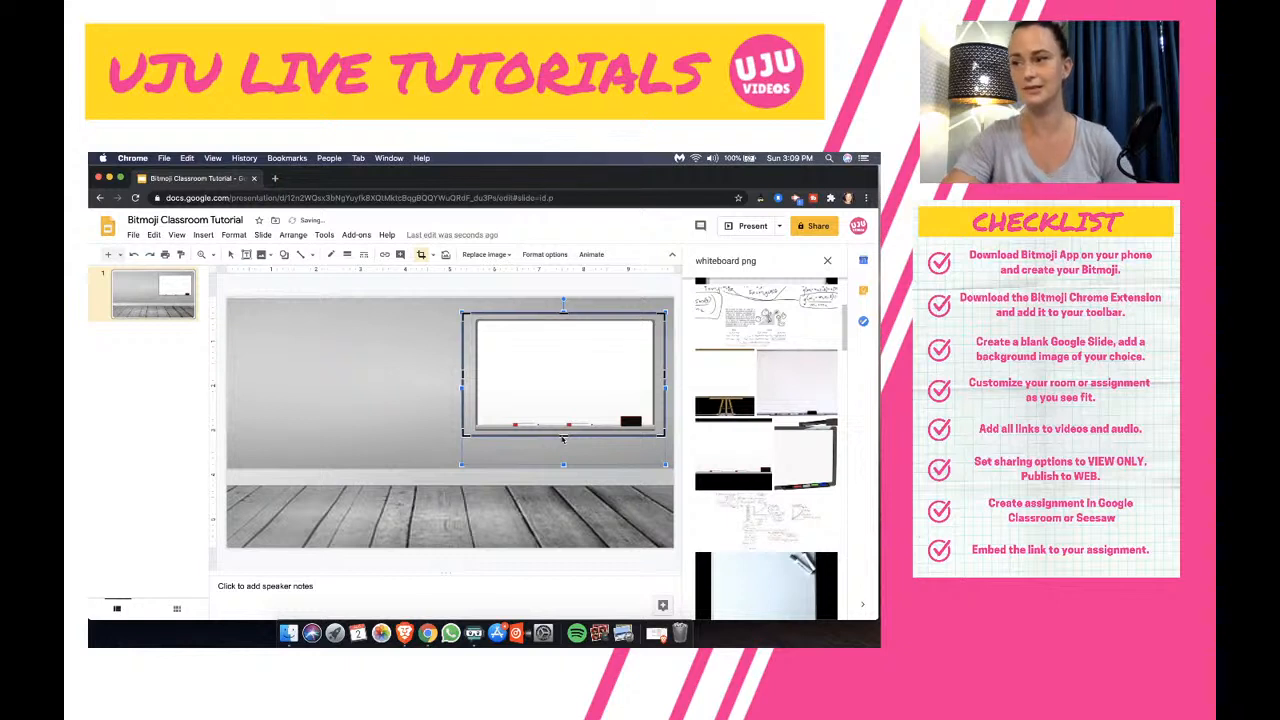
pyautogui.moveTo(463, 374); pyautogui.dragTo(474, 374)
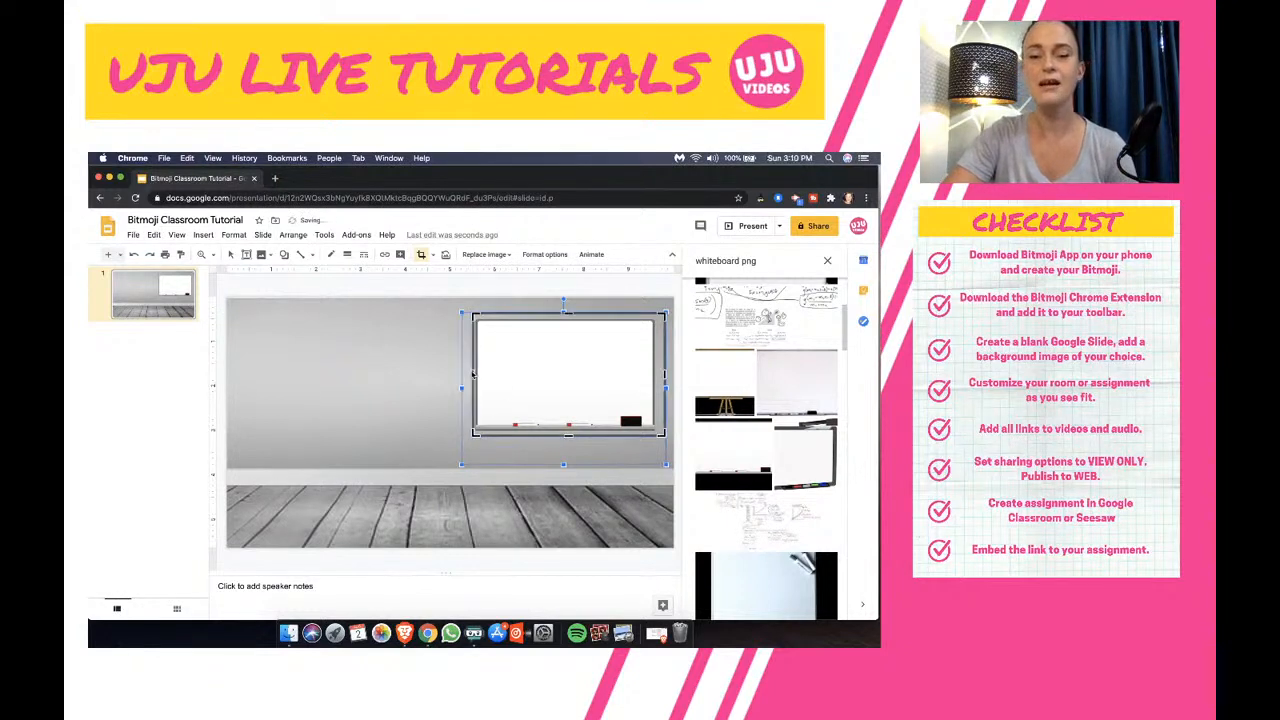
pyautogui.click(362, 405)
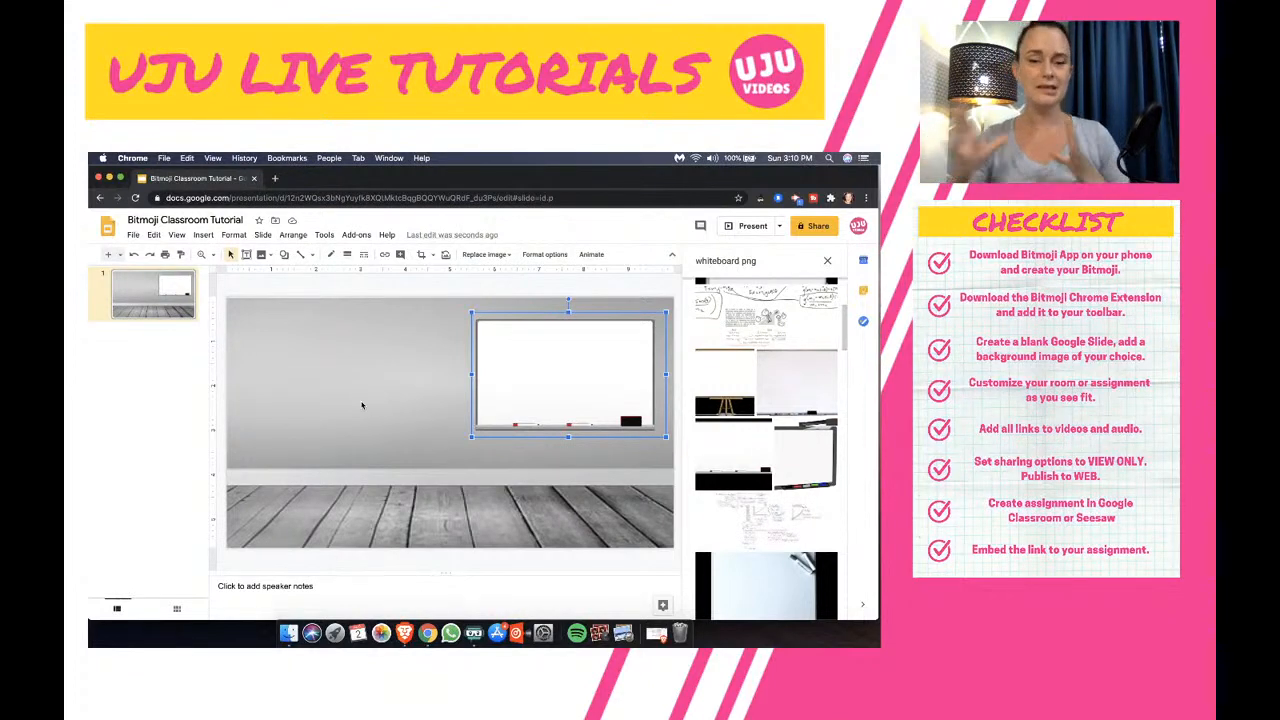
pyautogui.click(339, 410)
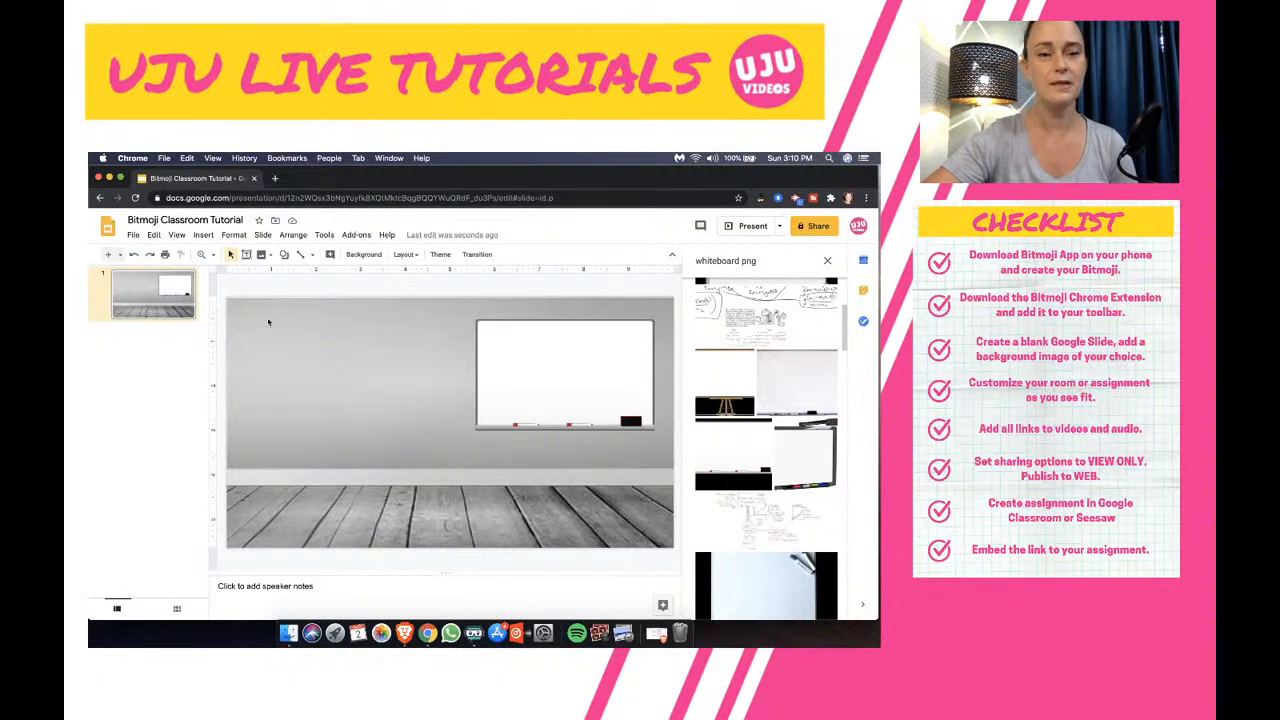
# Add a text box across the whiteboard's writing area with the text "Welcome Everyone!"
pyautogui.click(202, 235)
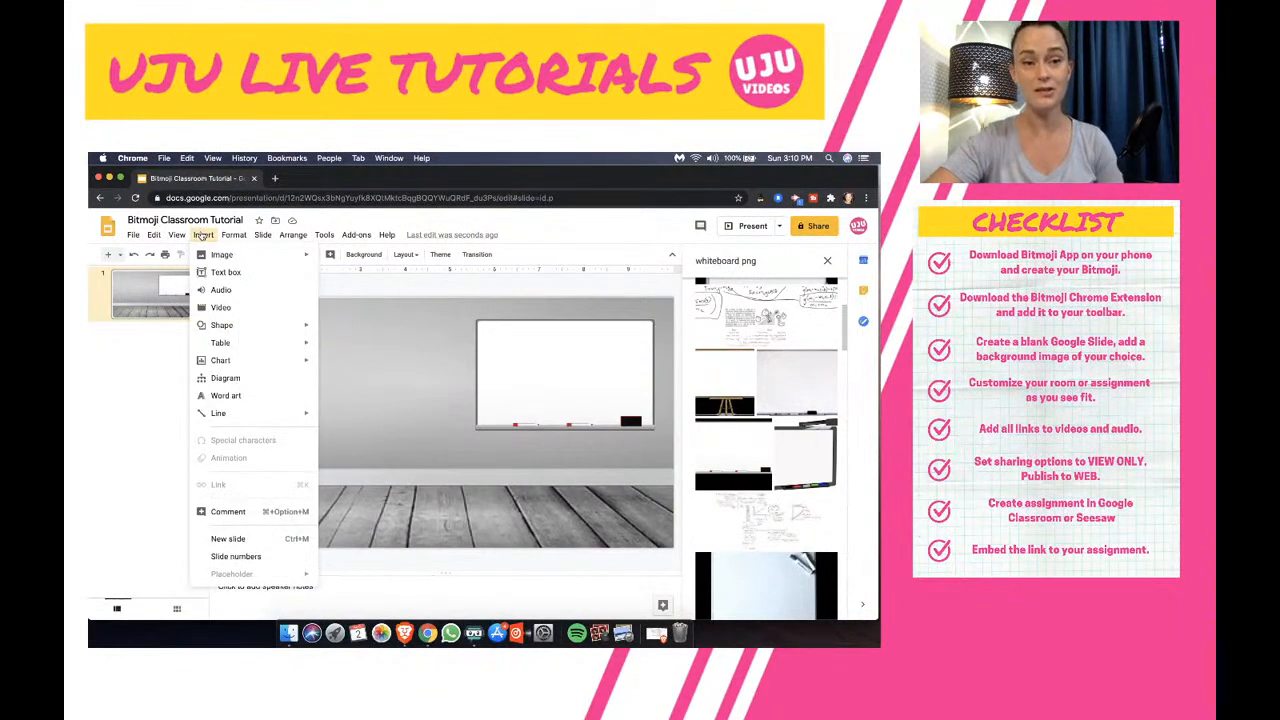
pyautogui.click(222, 273)
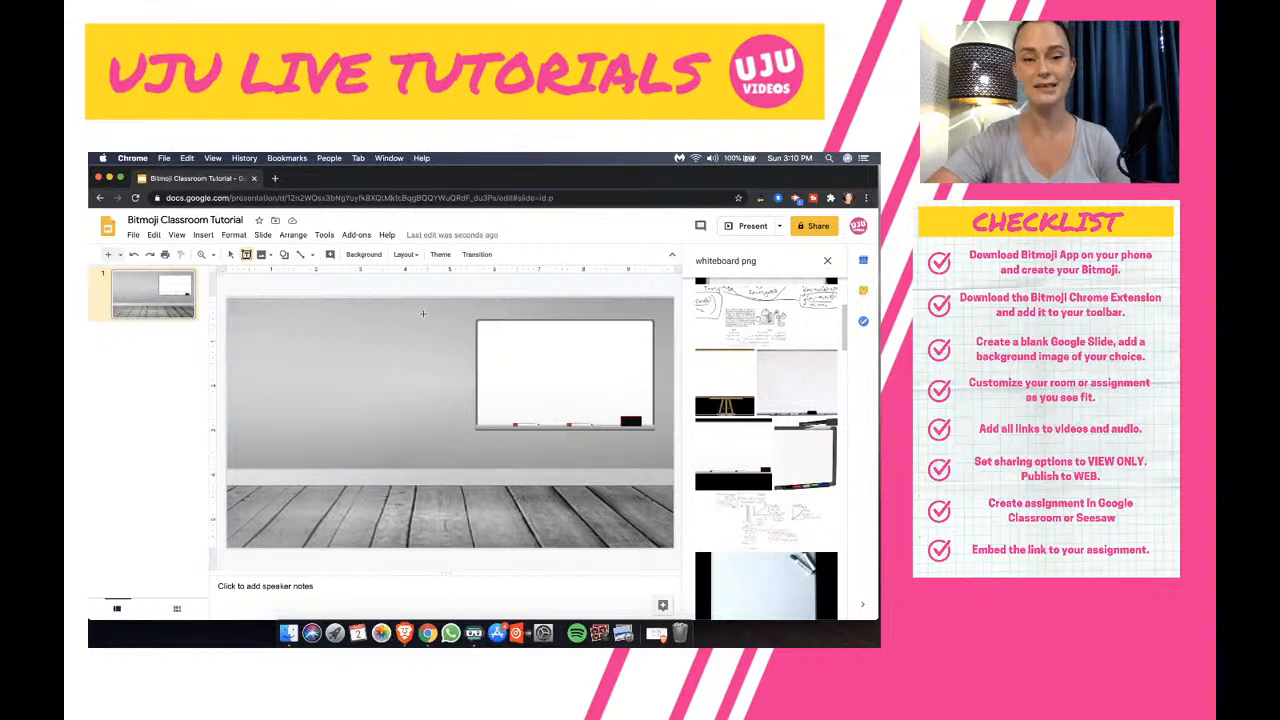
pyautogui.moveTo(492, 332)
pyautogui.mouseDown()
pyautogui.moveTo(524, 388)
pyautogui.moveTo(645, 411)
pyautogui.mouseUp()
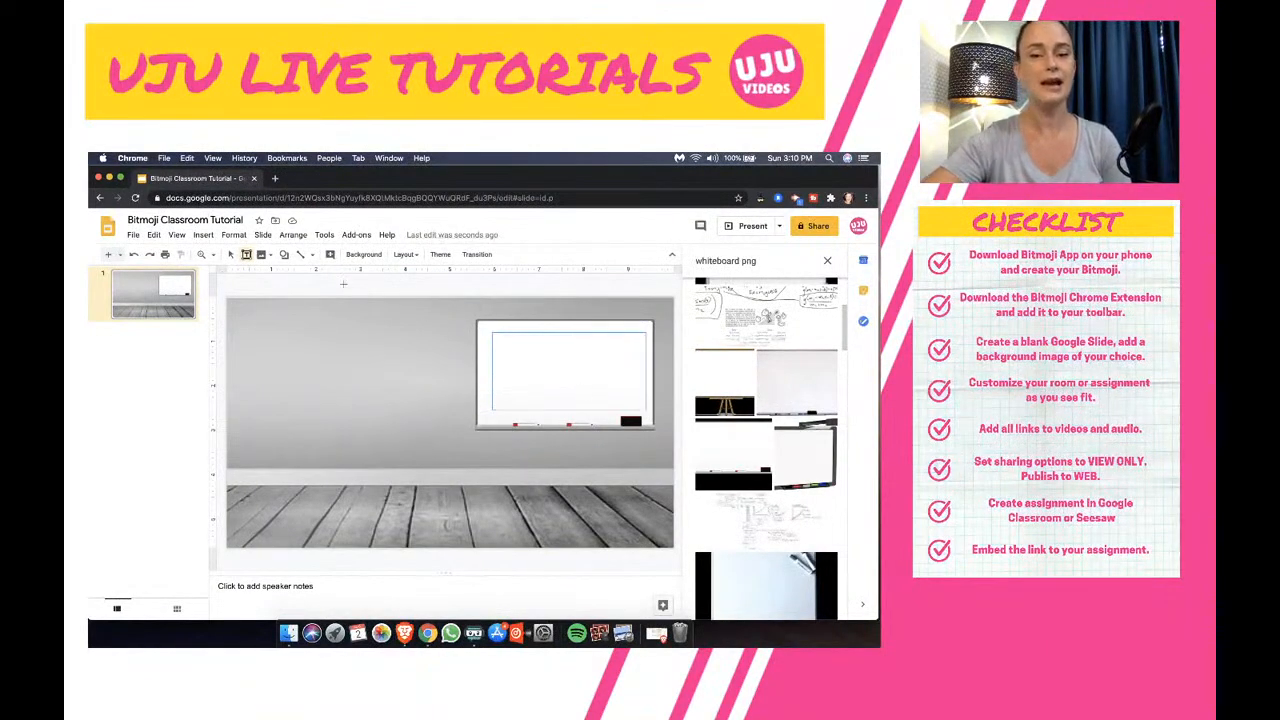
pyautogui.click(199, 236)
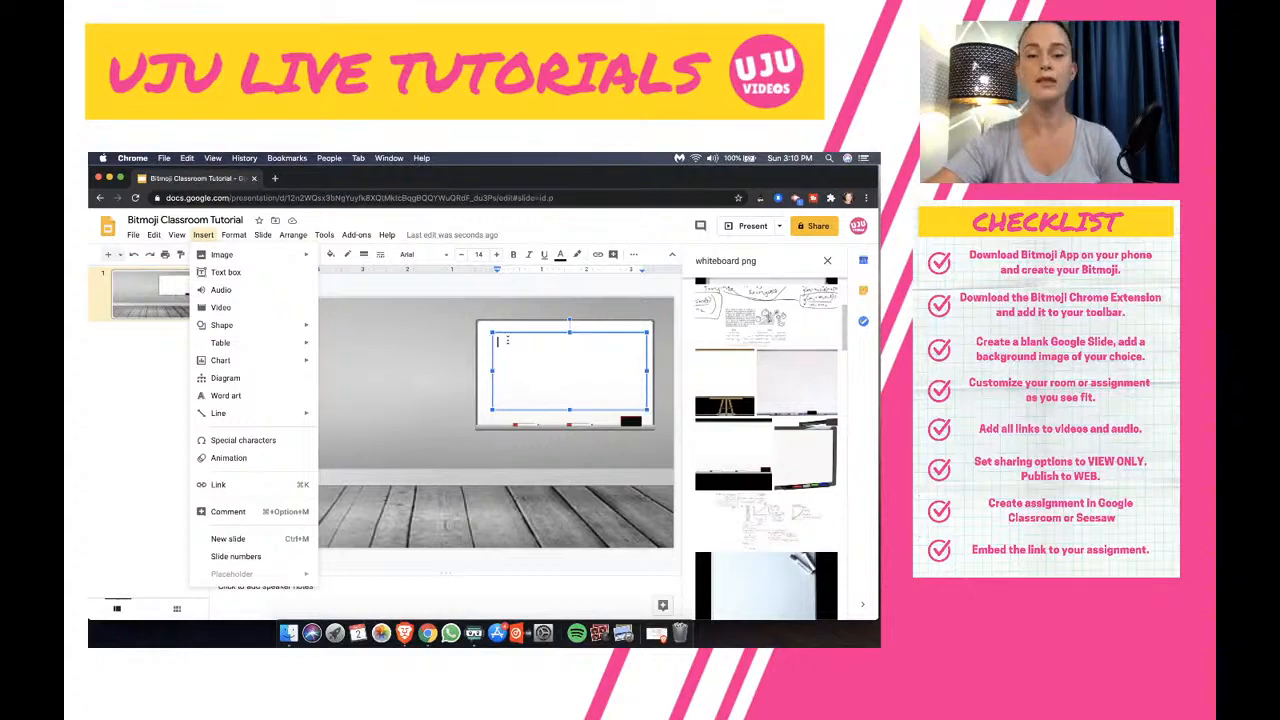
pyautogui.click(510, 342)
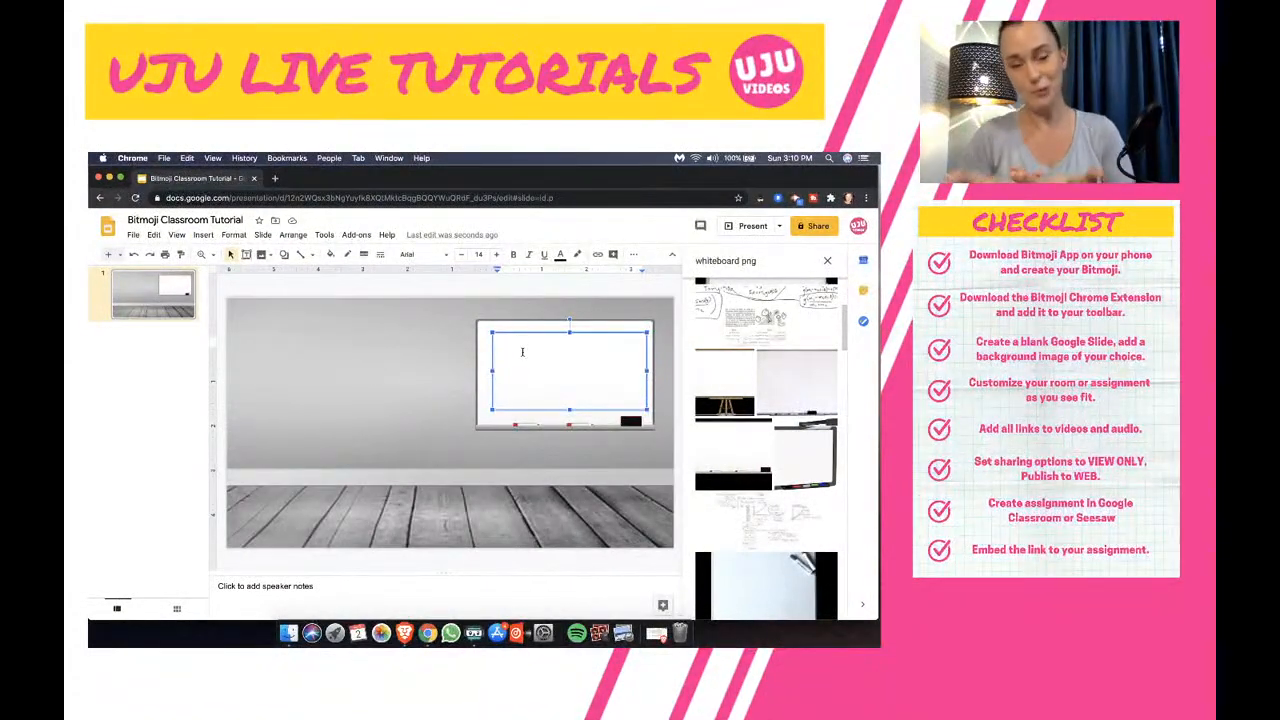
pyautogui.write('Welcome Everyohne')
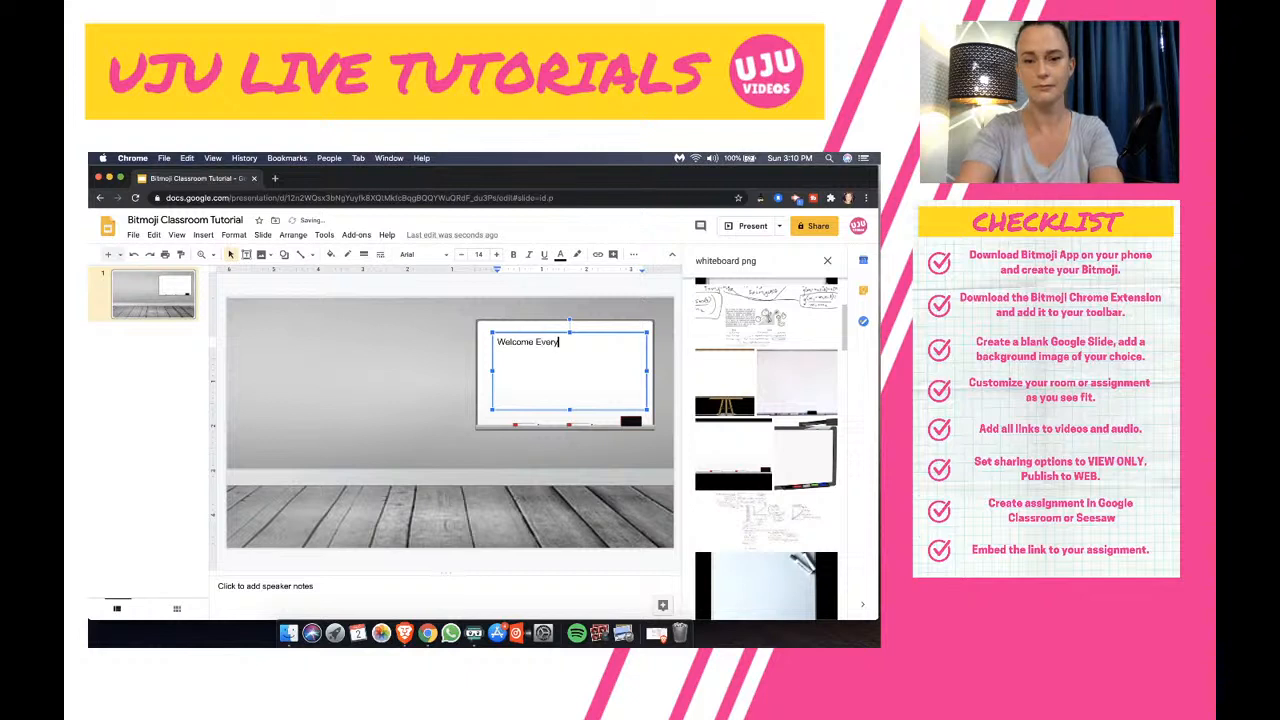
pyautogui.press('BackSpace')
pyautogui.press('BackSpace')
pyautogui.press('BackSpace')
pyautogui.write('ne!')
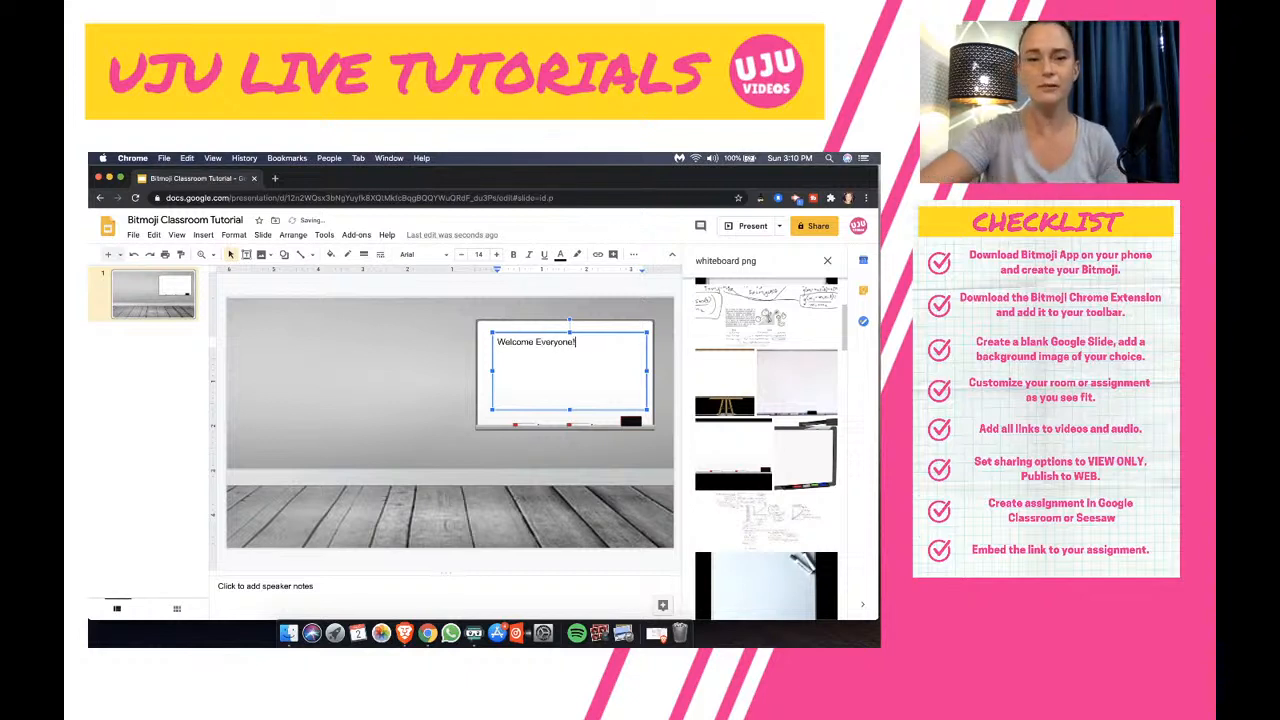
# Centre the "Welcome Everyone!" text horizontally in its text box
pyautogui.click(633, 254)
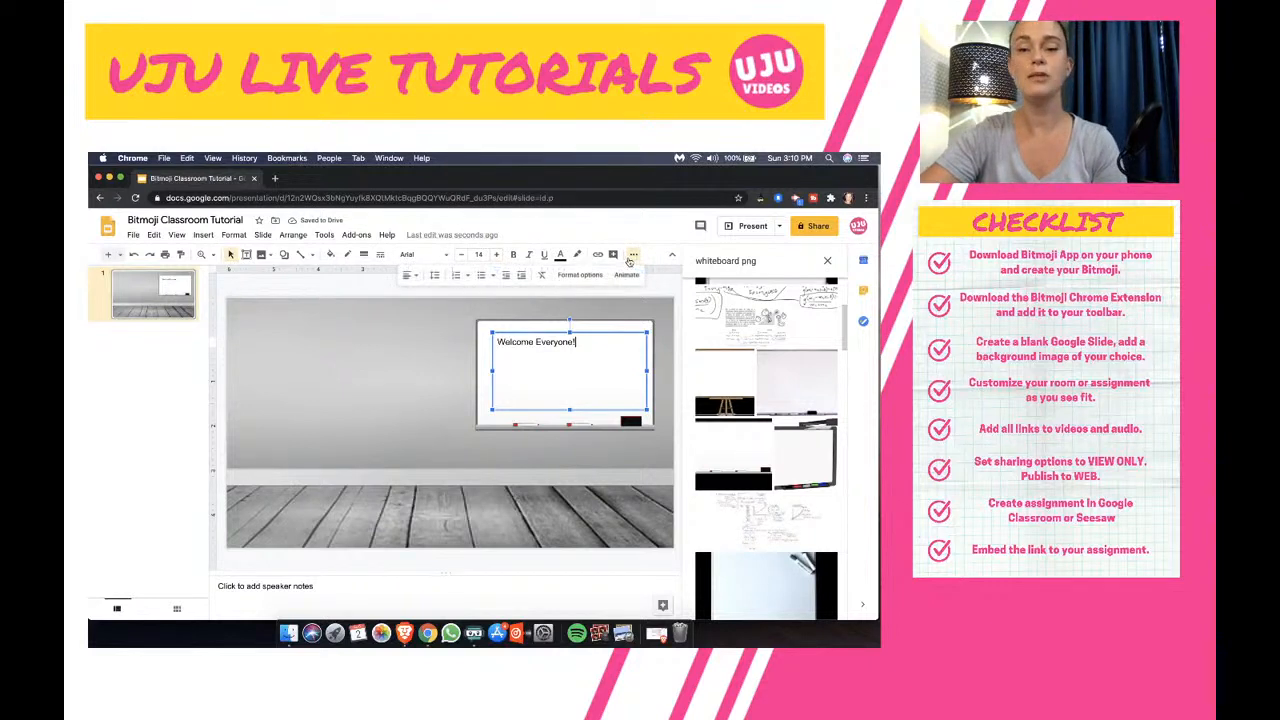
pyautogui.click(408, 276)
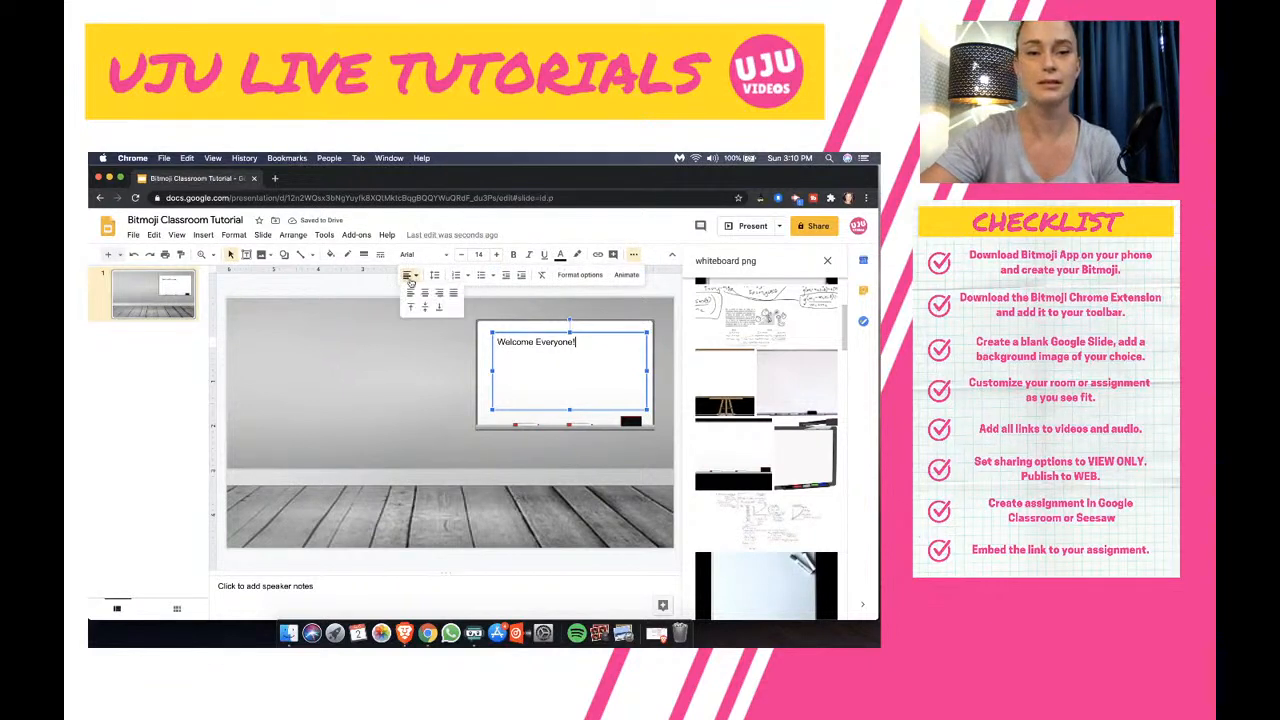
pyautogui.click(424, 293)
# Format the greeting in bold Indie Flower and extend its text box slightly towards the whiteboard's left edge
pyautogui.moveTo(620, 343); pyautogui.dragTo(490, 338)
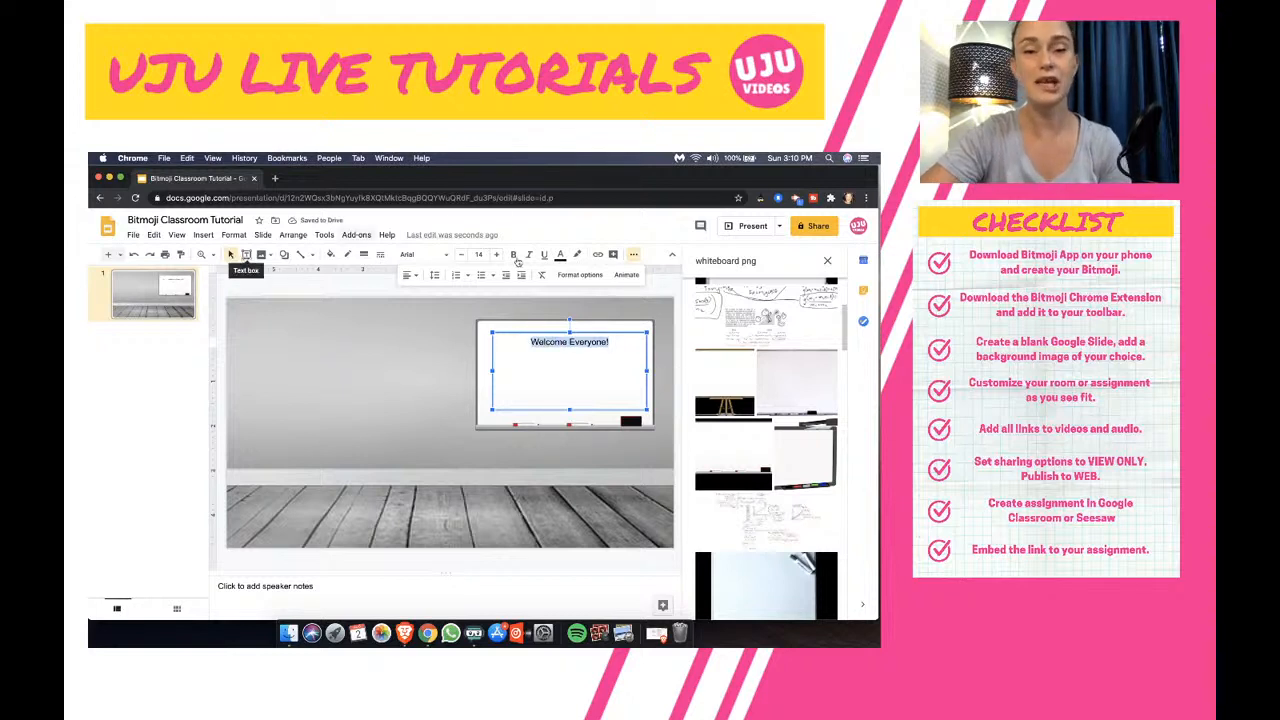
pyautogui.click(443, 254)
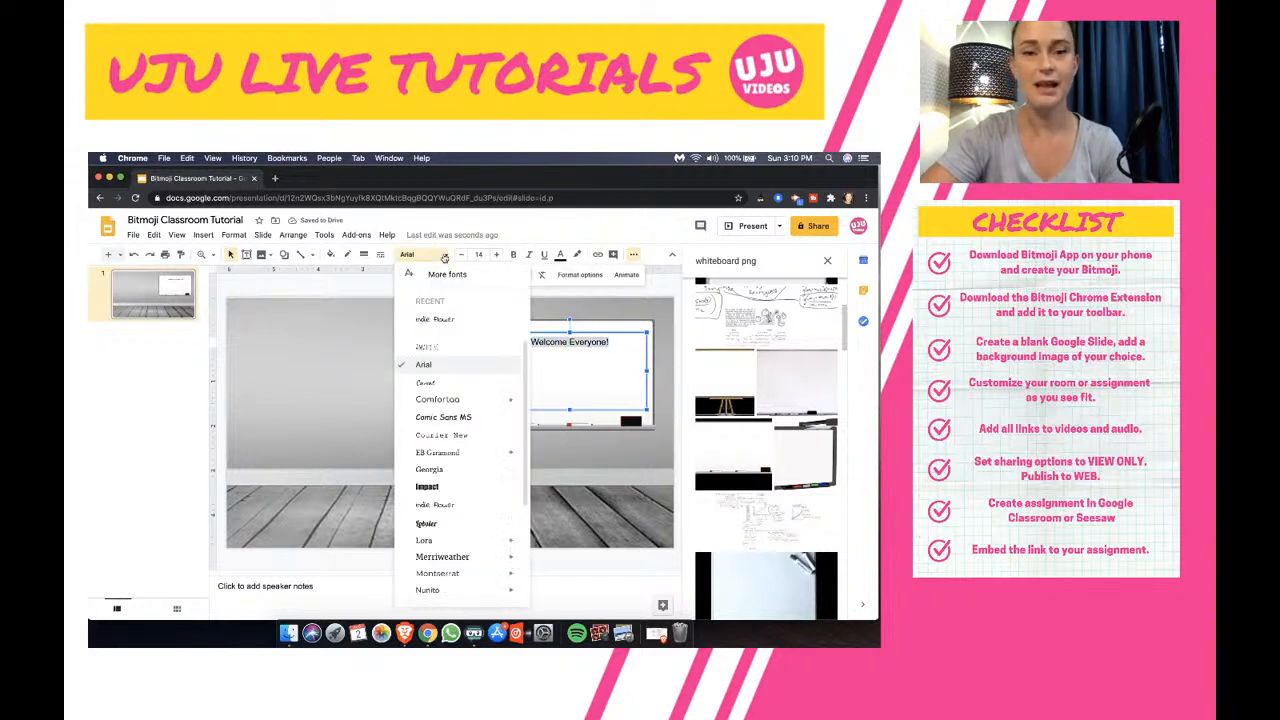
pyautogui.click(443, 320)
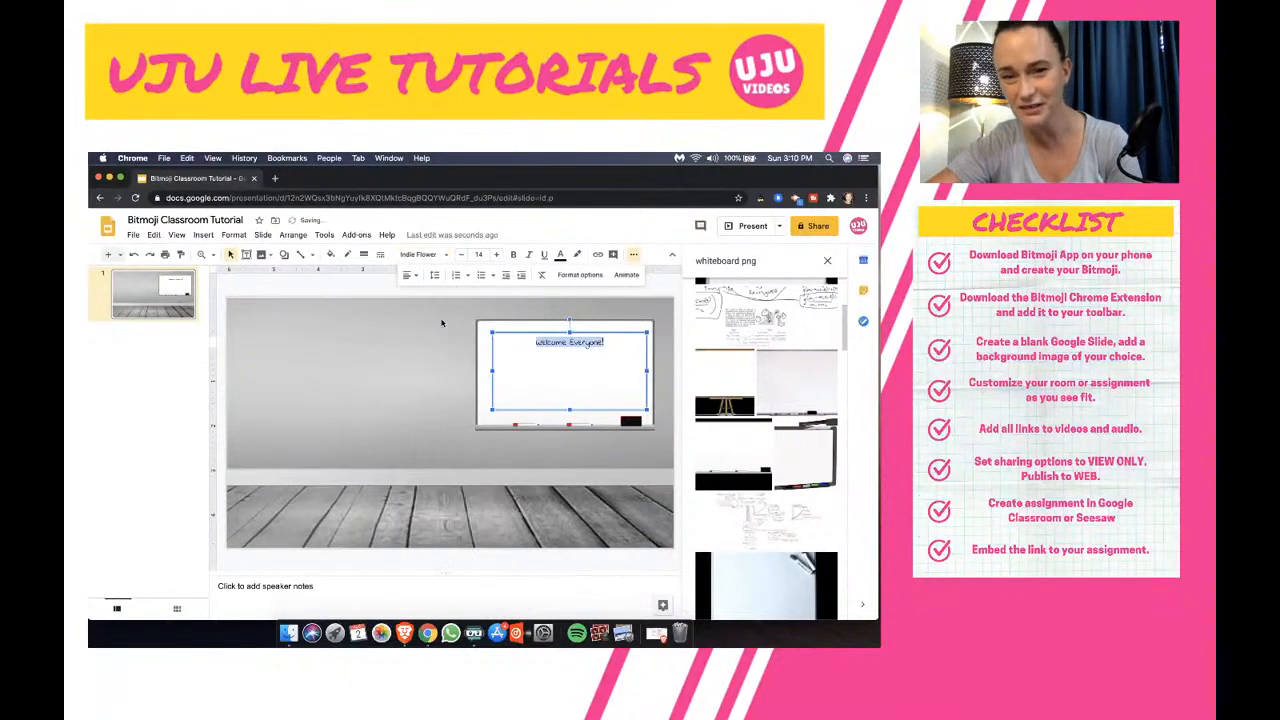
pyautogui.click(513, 254)
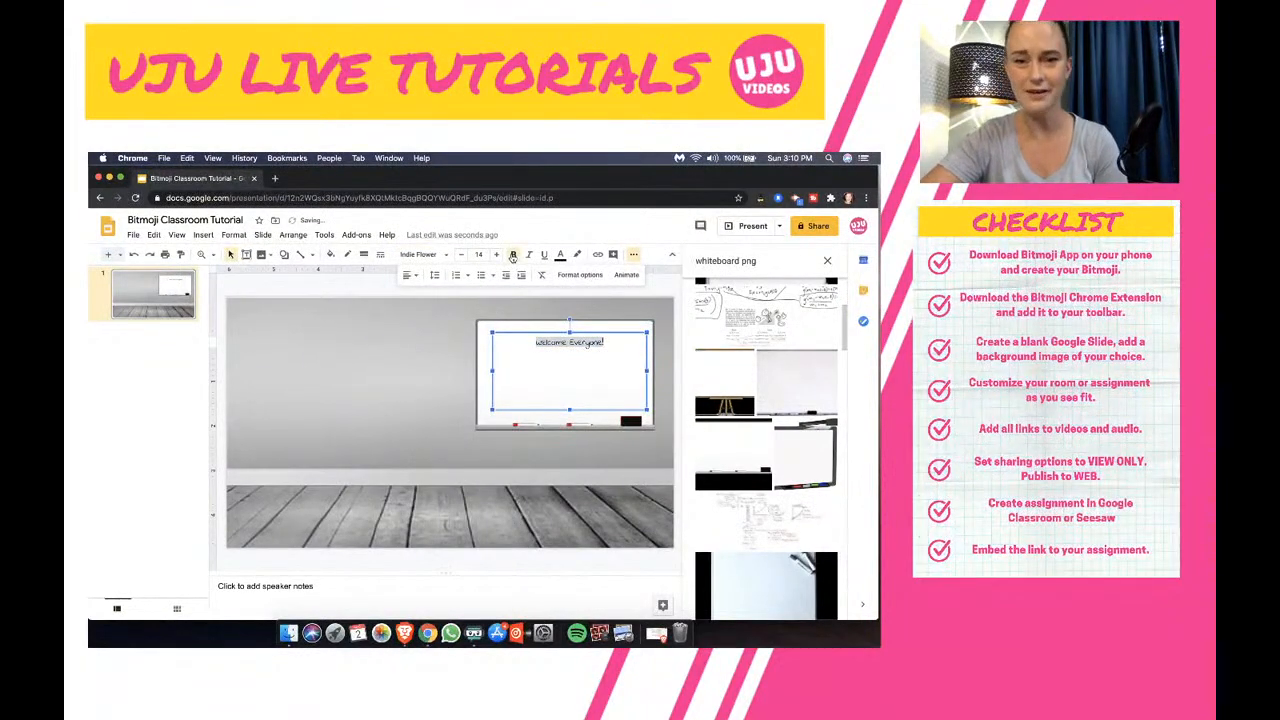
pyautogui.moveTo(490, 370); pyautogui.dragTo(487, 373)
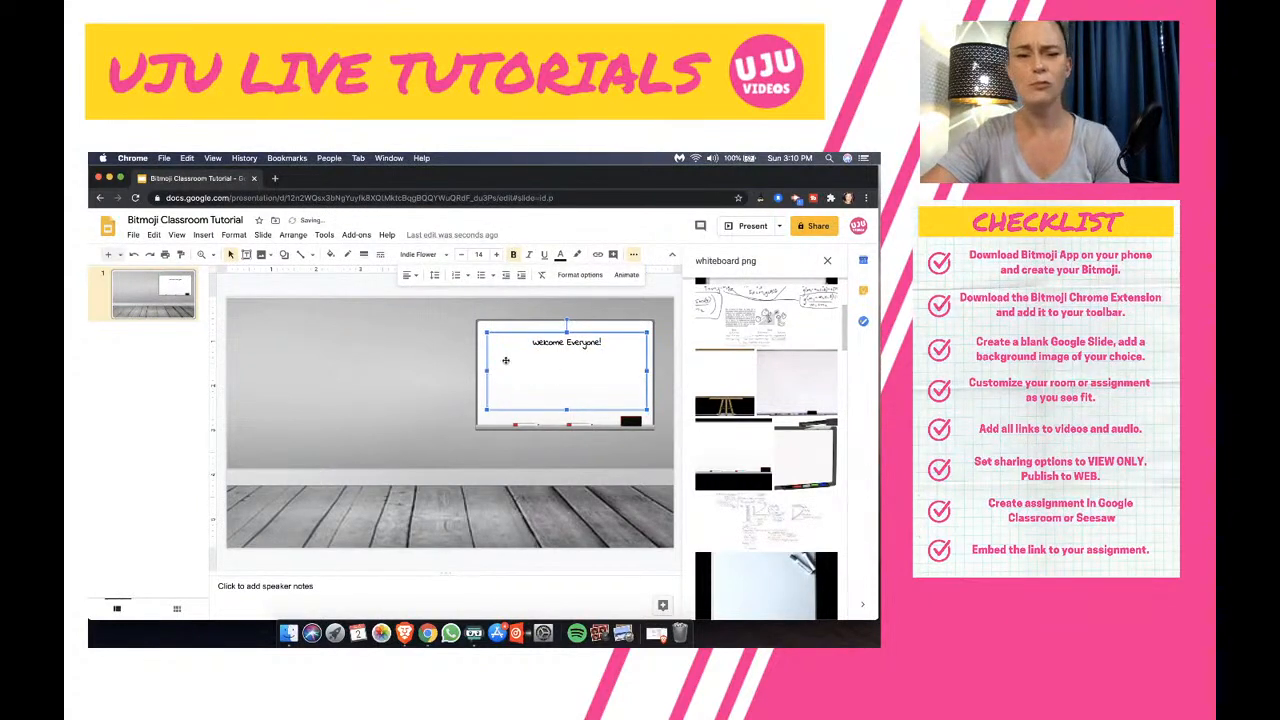
pyautogui.moveTo(486, 371); pyautogui.dragTo(483, 371)
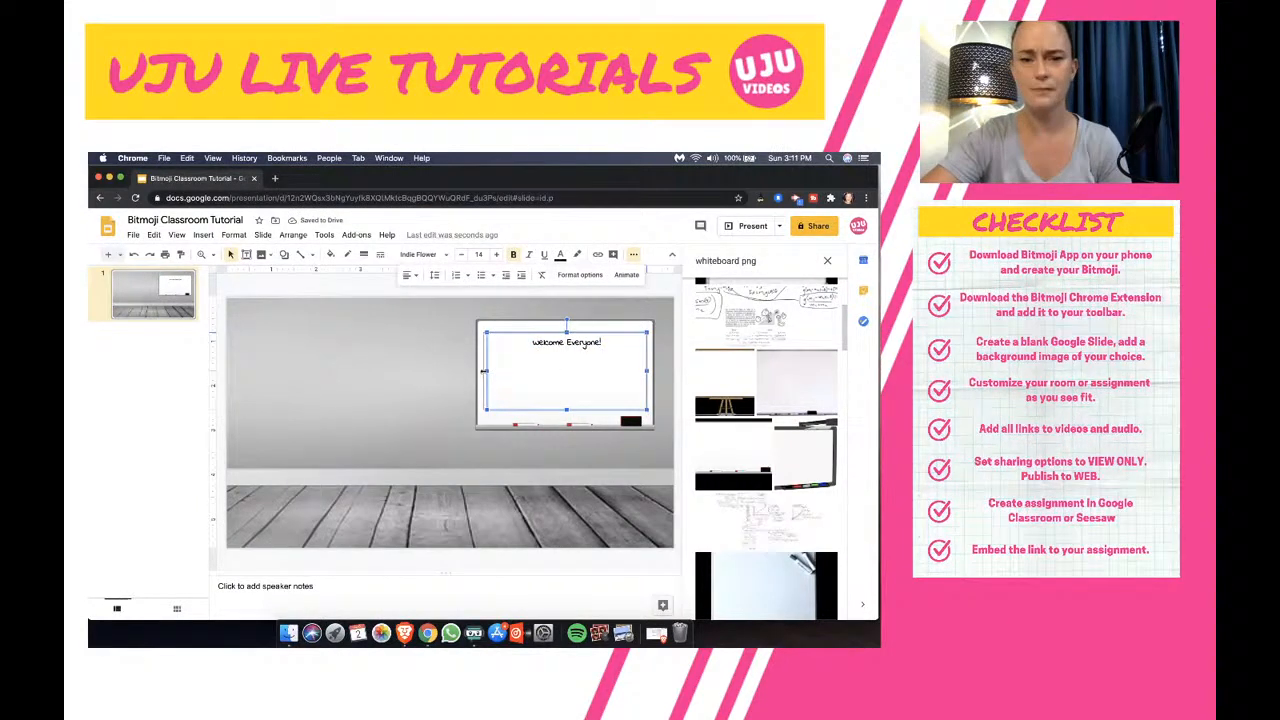
# Set the "Welcome Everyone!" text to font size 17 and colour it red
pyautogui.click(598, 342)
pyautogui.moveTo(603, 341); pyautogui.dragTo(531, 341)
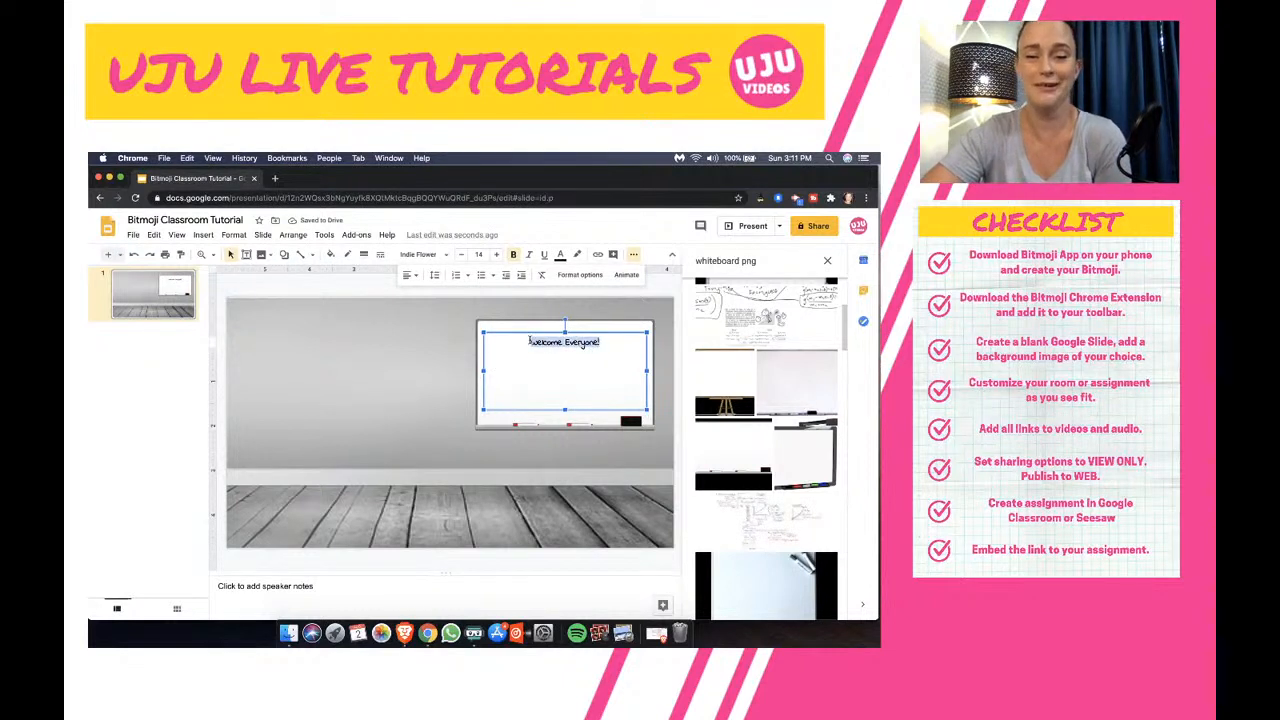
pyautogui.click(496, 255)
pyautogui.click(496, 257)
pyautogui.click(496, 257)
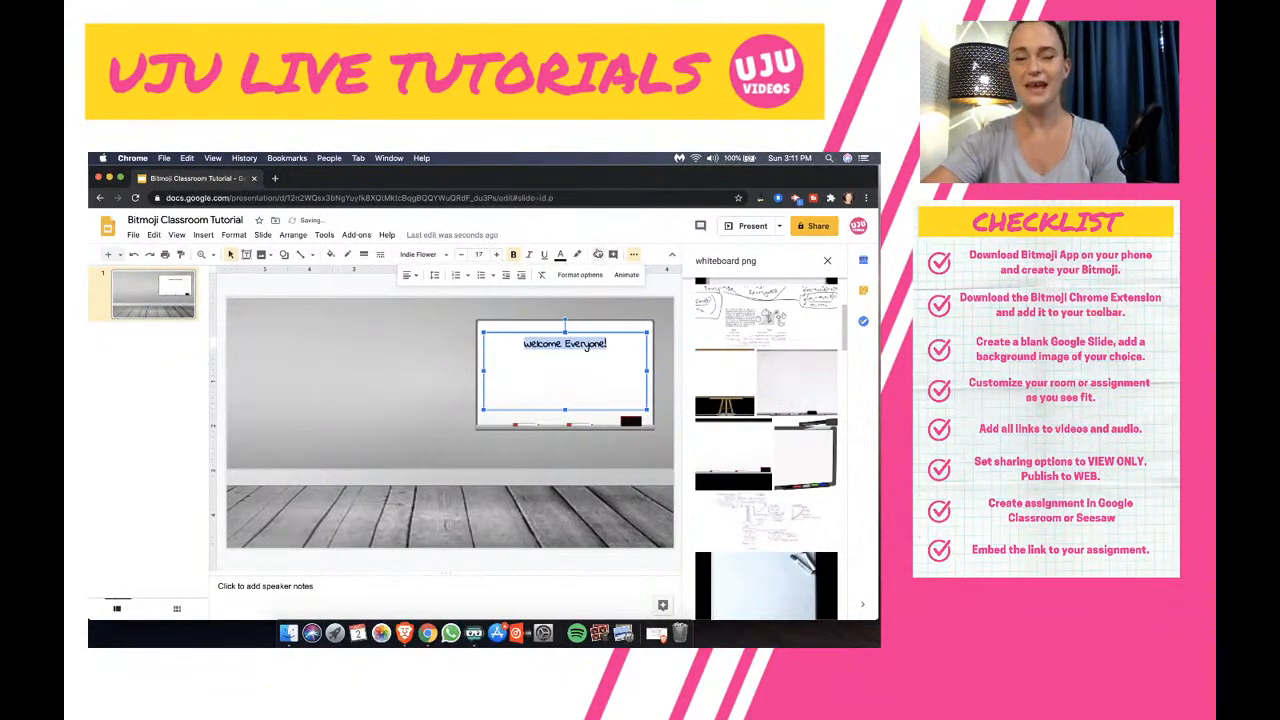
pyautogui.click(562, 256)
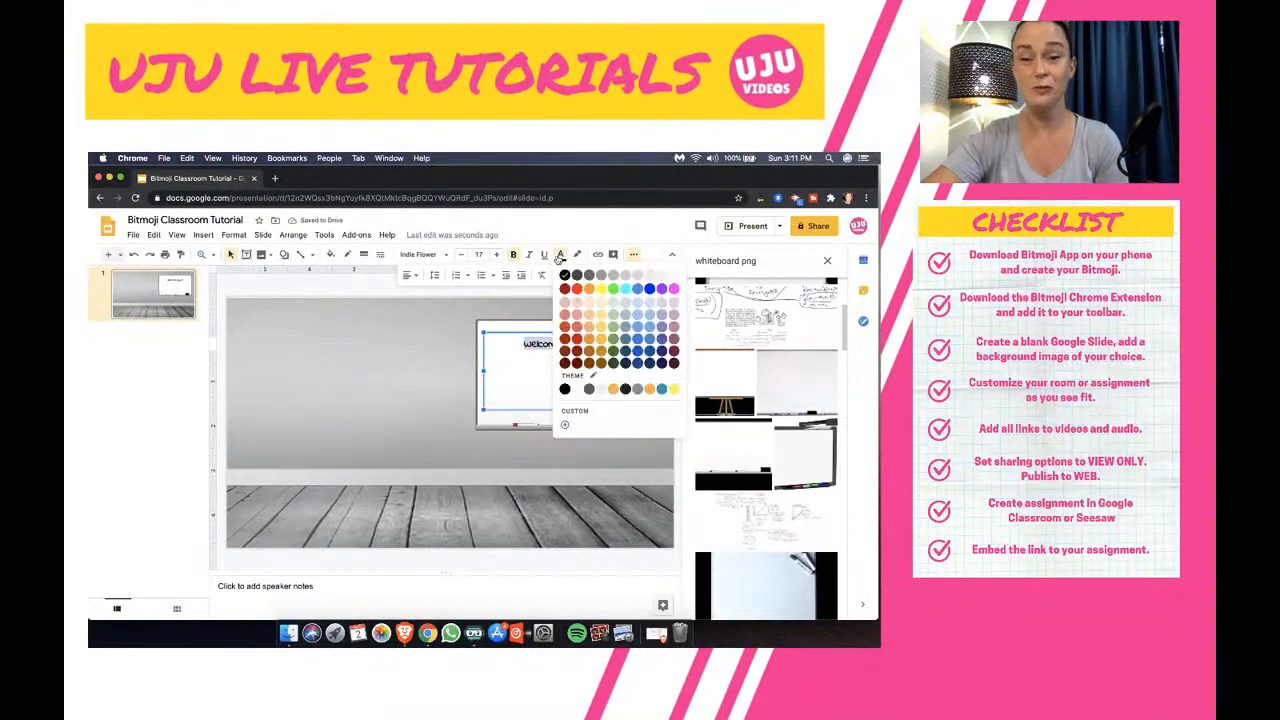
pyautogui.click(575, 289)
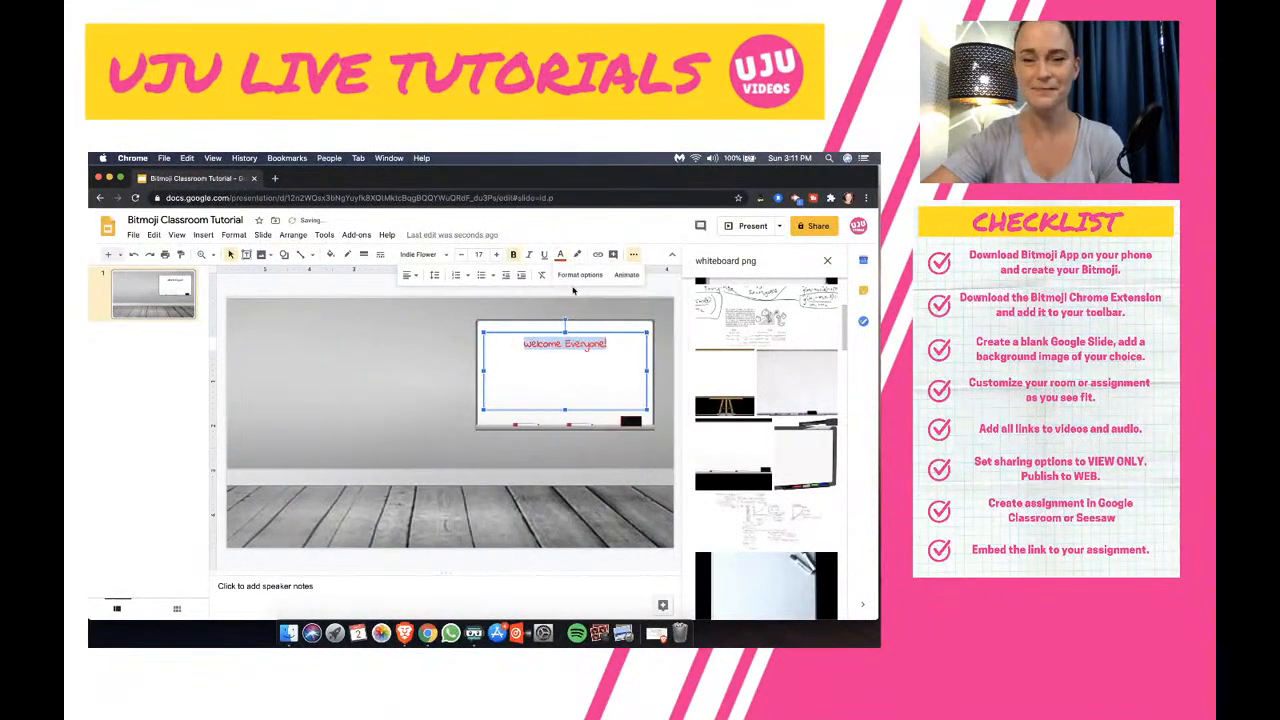
pyautogui.click(363, 422)
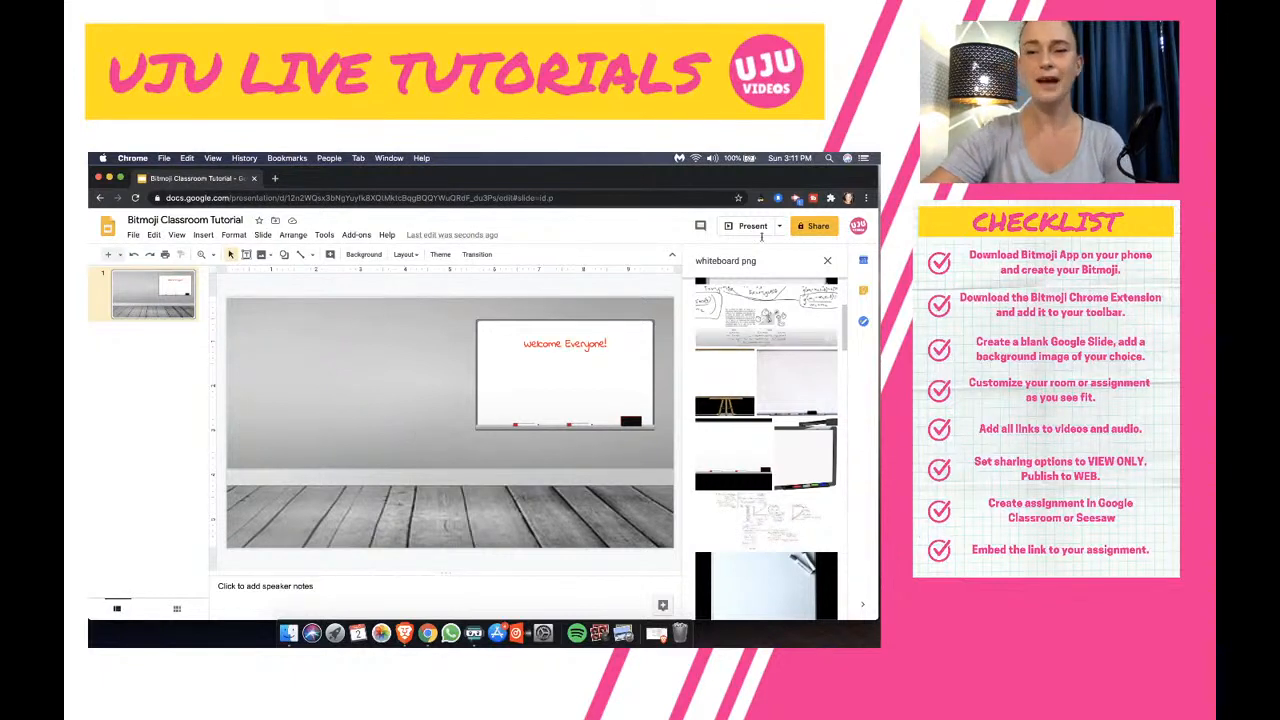
# Search the Bitmoji Chrome extension for "pose"
pyautogui.click(831, 198)
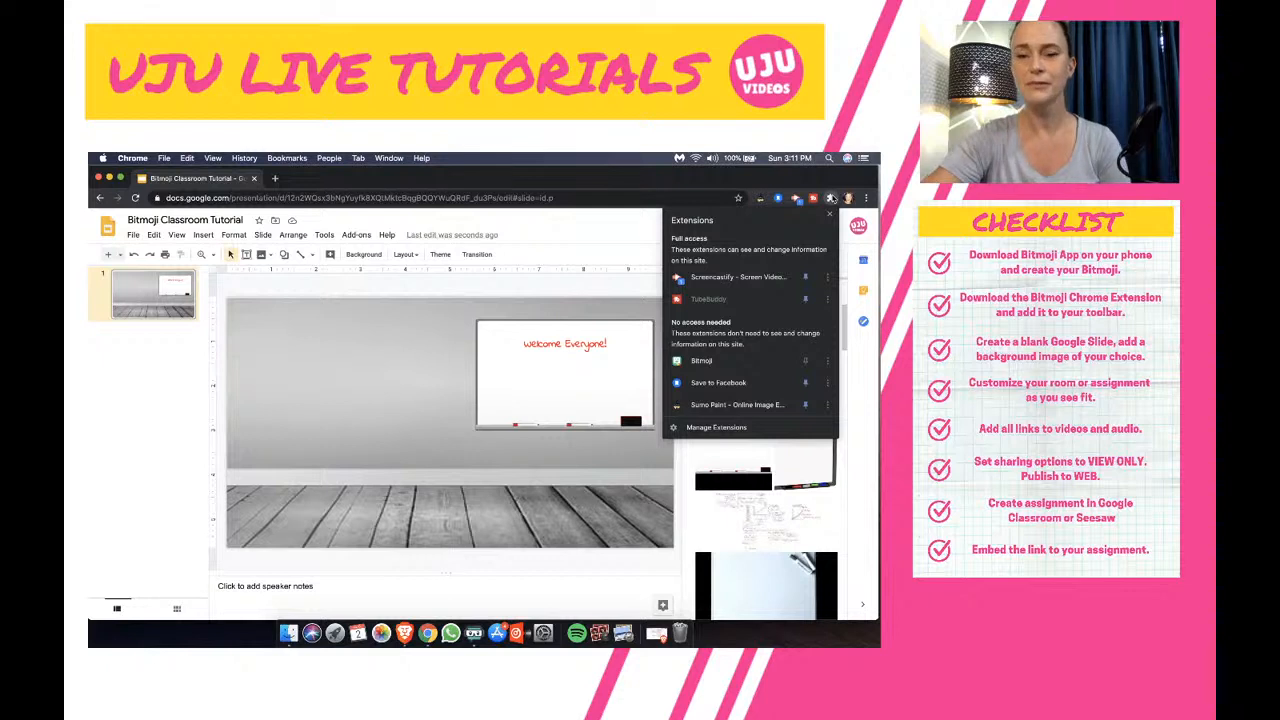
pyautogui.click(700, 364)
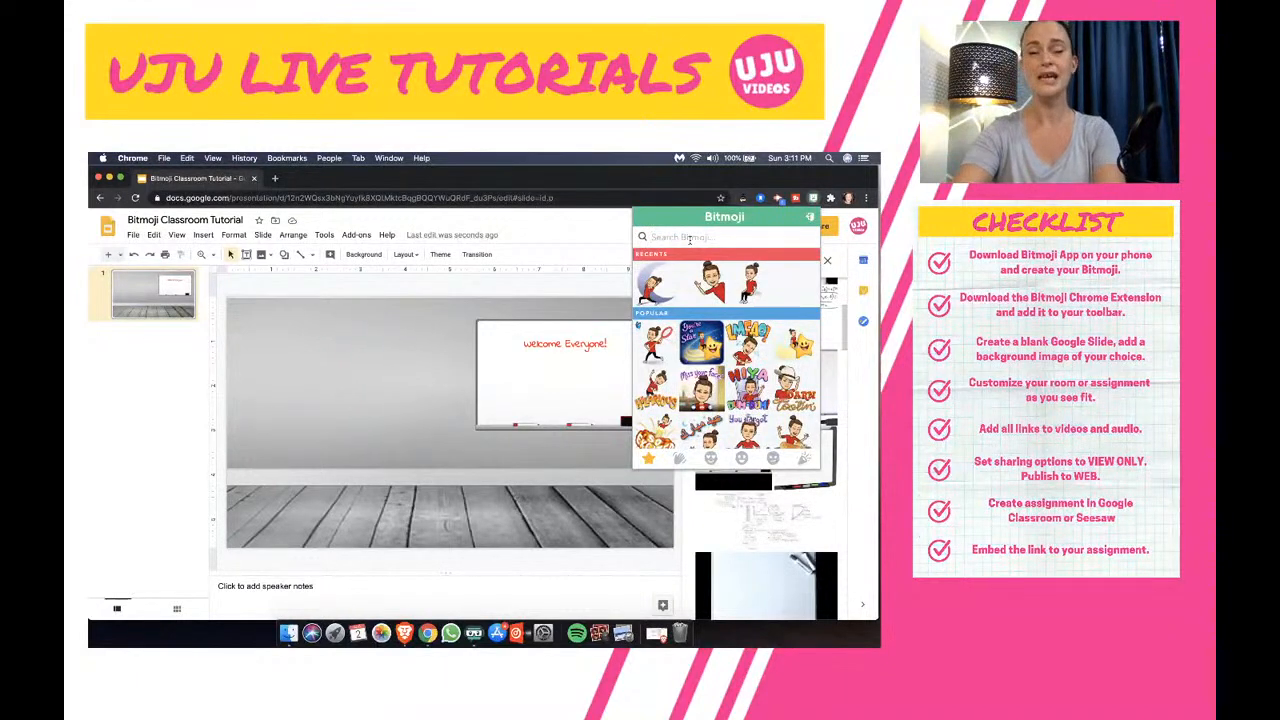
pyautogui.write('po')
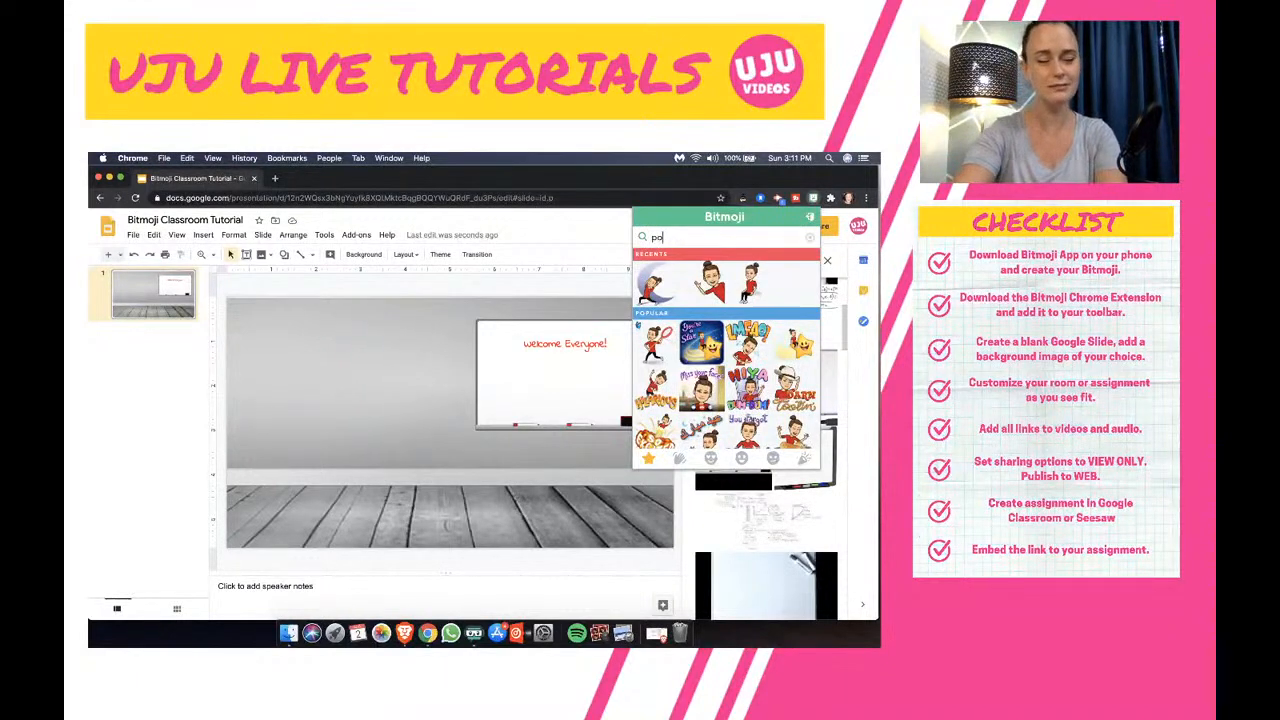
pyautogui.write('se')
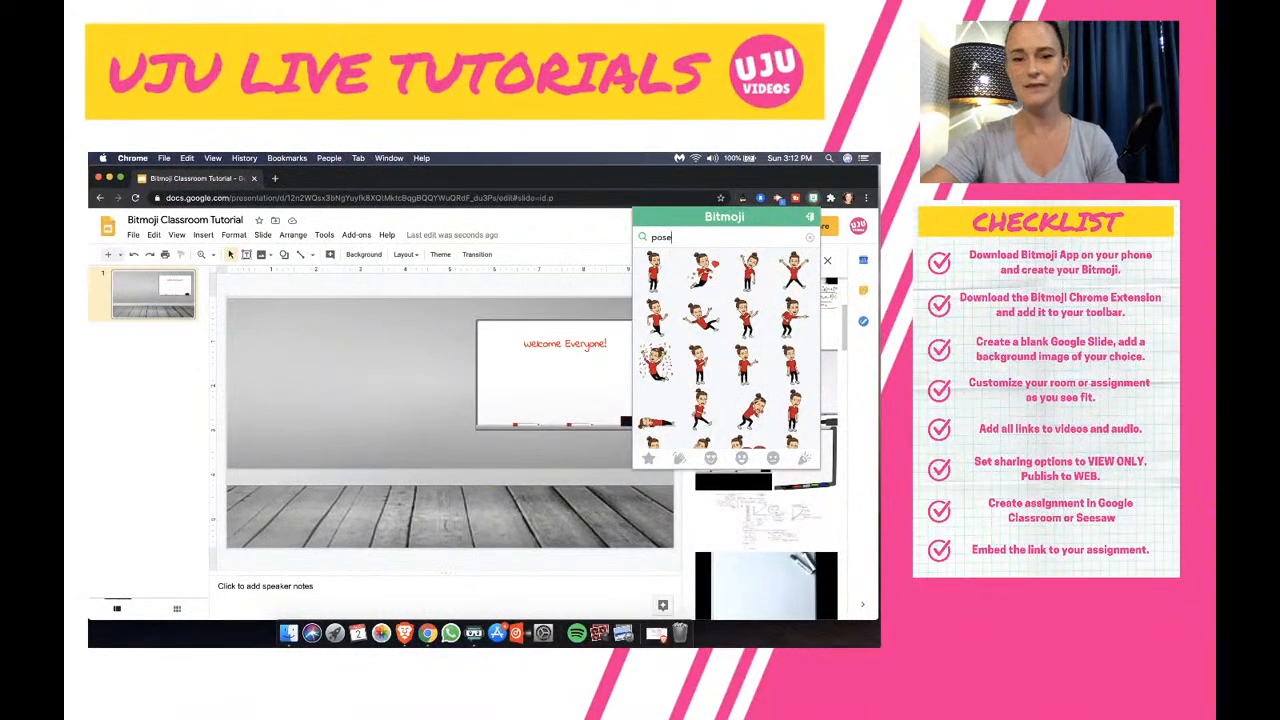
# Add the Bitmoji with one hand on its forehead and one arm stretched out to the slide, standing left of the whiteboard
pyautogui.scroll(-5, 739, 386)
pyautogui.scroll(-2, 739, 386)
pyautogui.scroll(2, 739, 386)
pyautogui.scroll(-2, 739, 386)
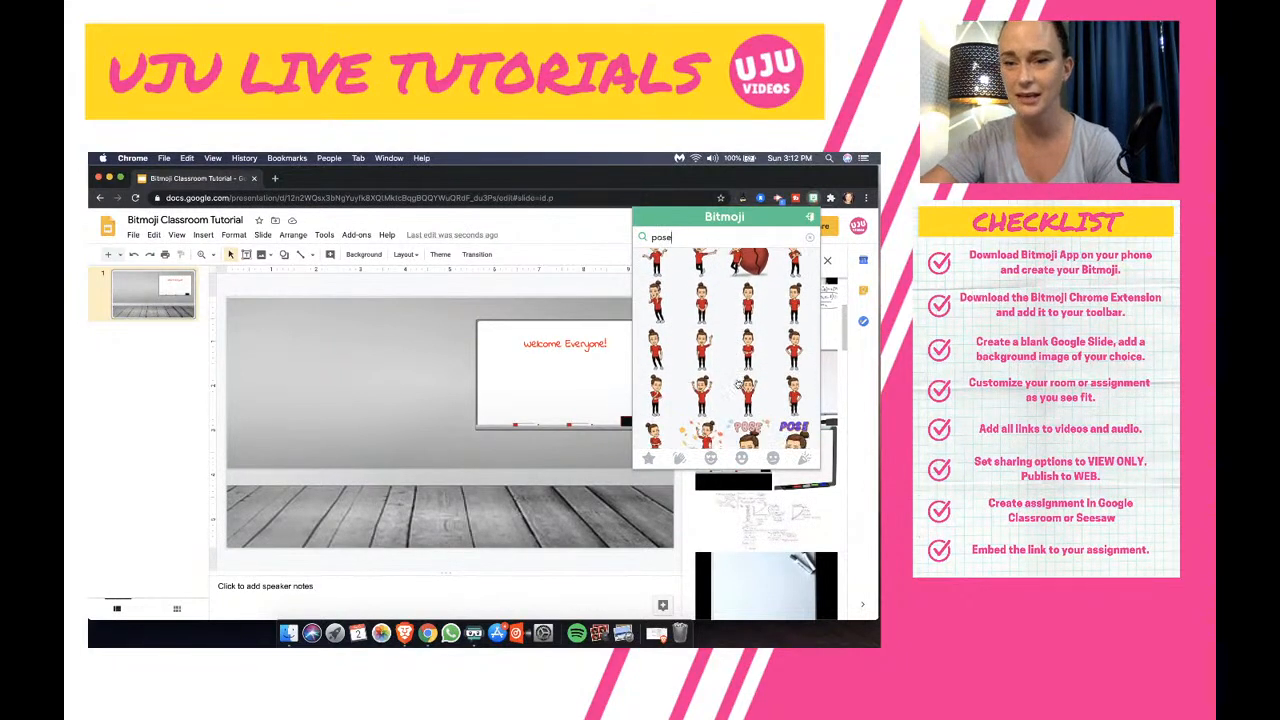
pyautogui.scroll(-2, 738, 386)
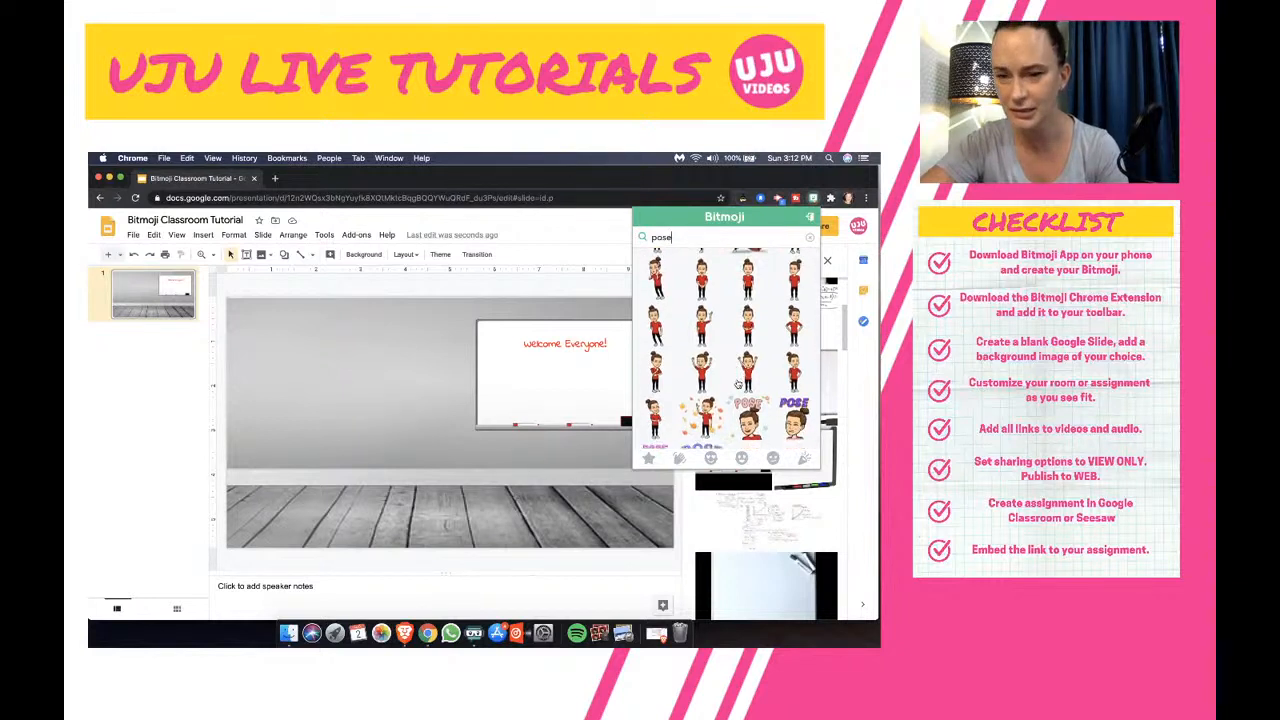
pyautogui.scroll(1, 738, 386)
pyautogui.scroll(1, 738, 386)
pyautogui.moveTo(701, 314); pyautogui.dragTo(433, 389)
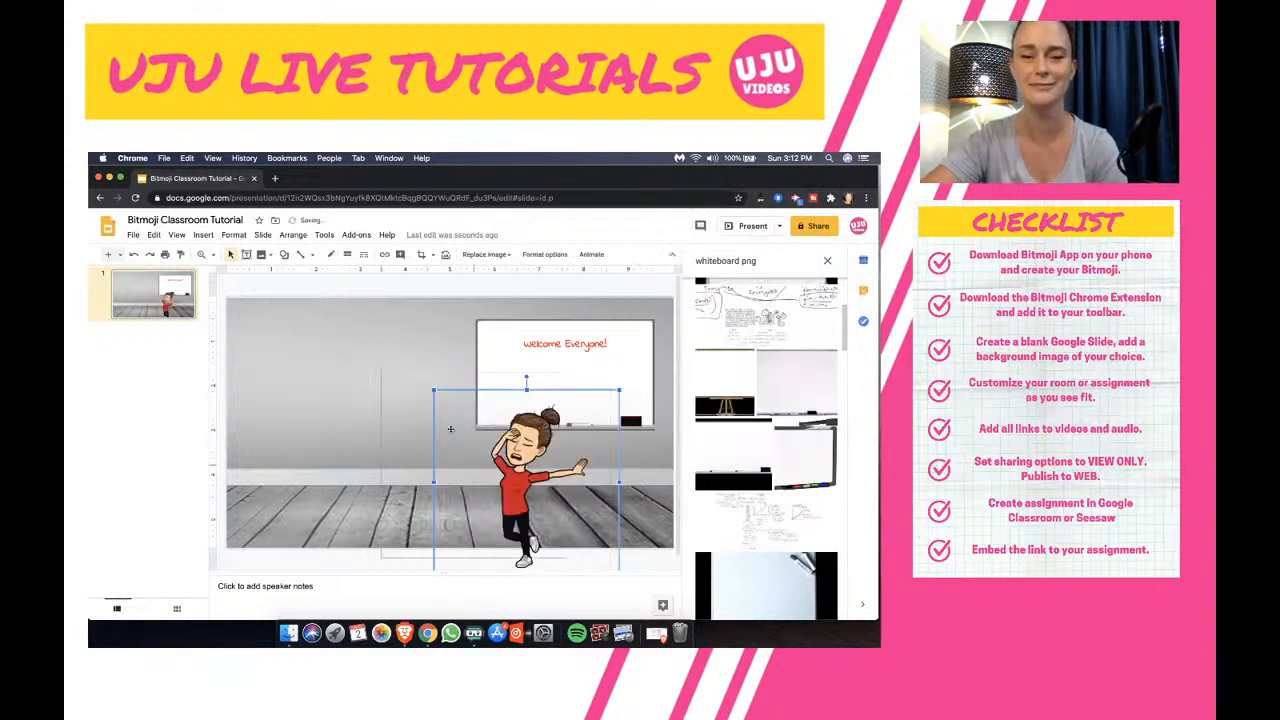
pyautogui.moveTo(463, 442); pyautogui.dragTo(335, 367)
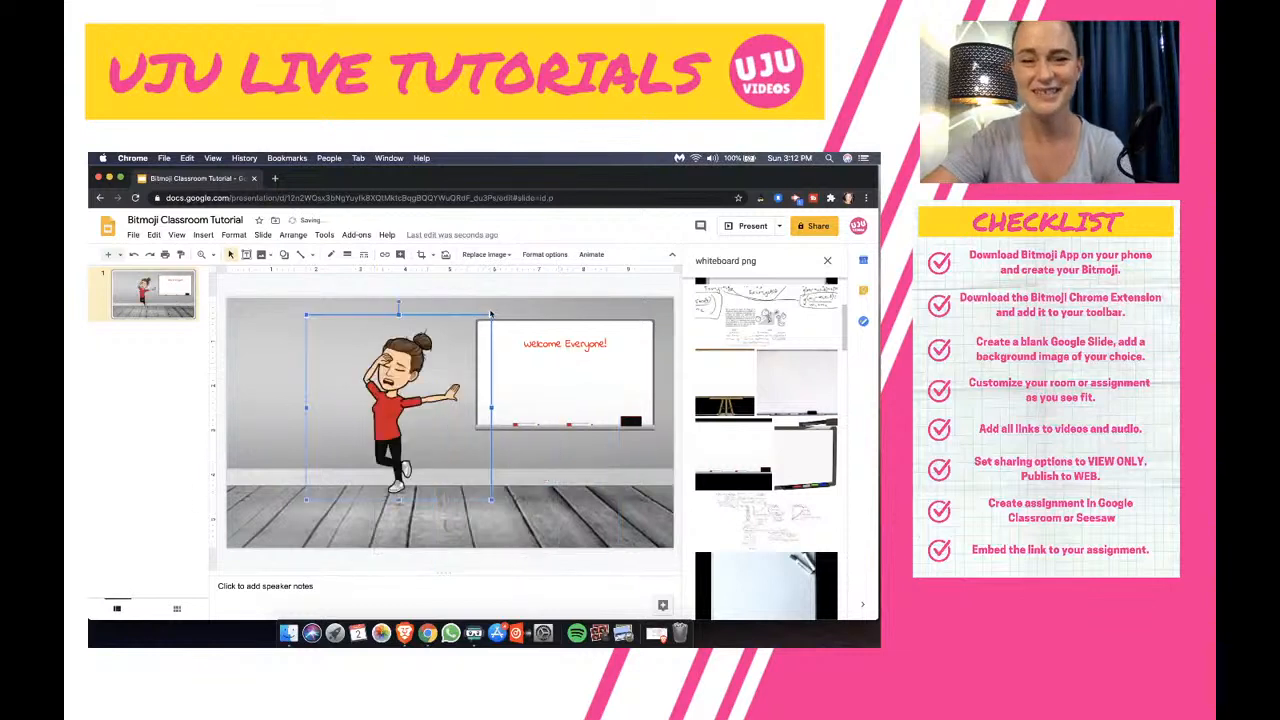
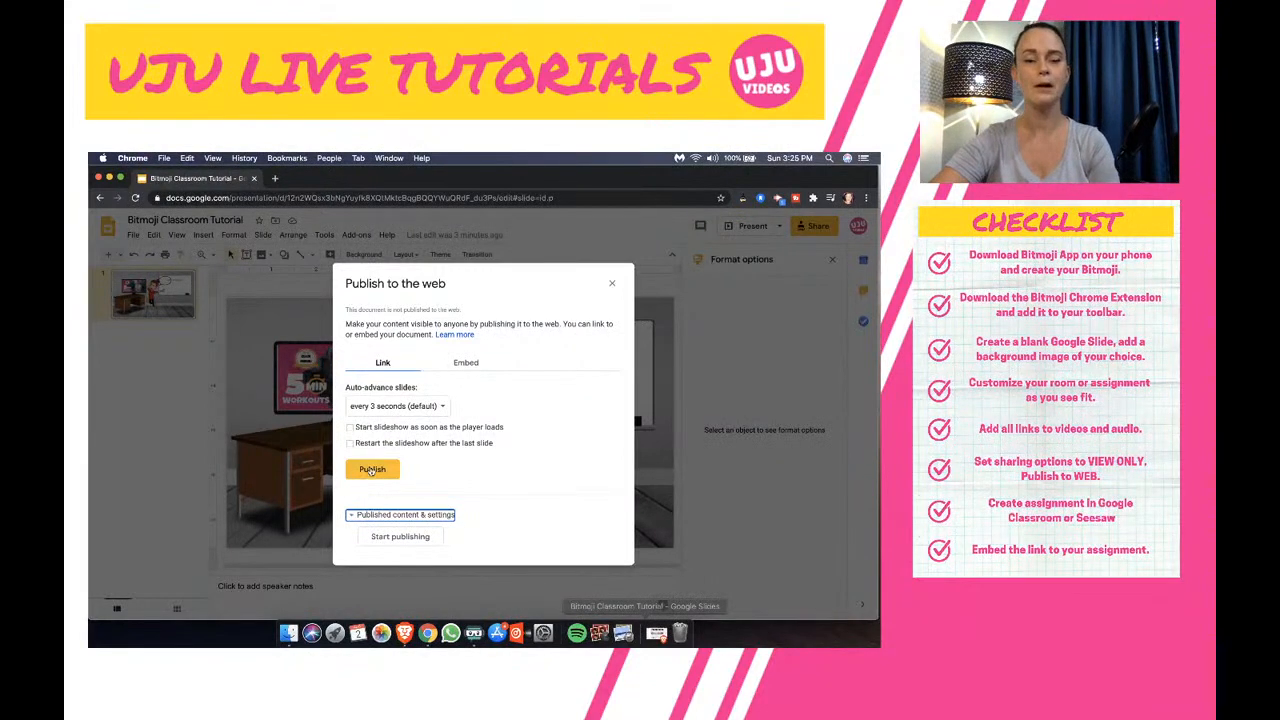
# Publish the presentation to the web as a link, keeping the default auto-advance of every 3 seconds
pyautogui.click(465, 363)
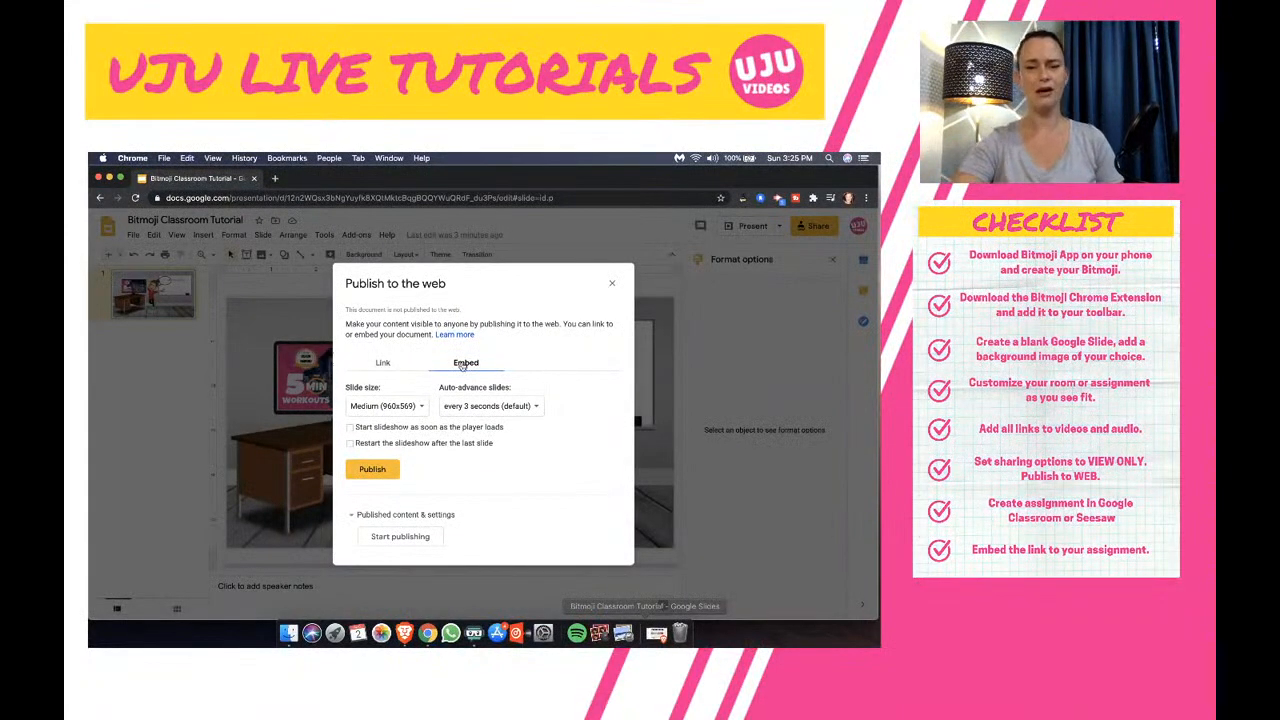
pyautogui.click(382, 363)
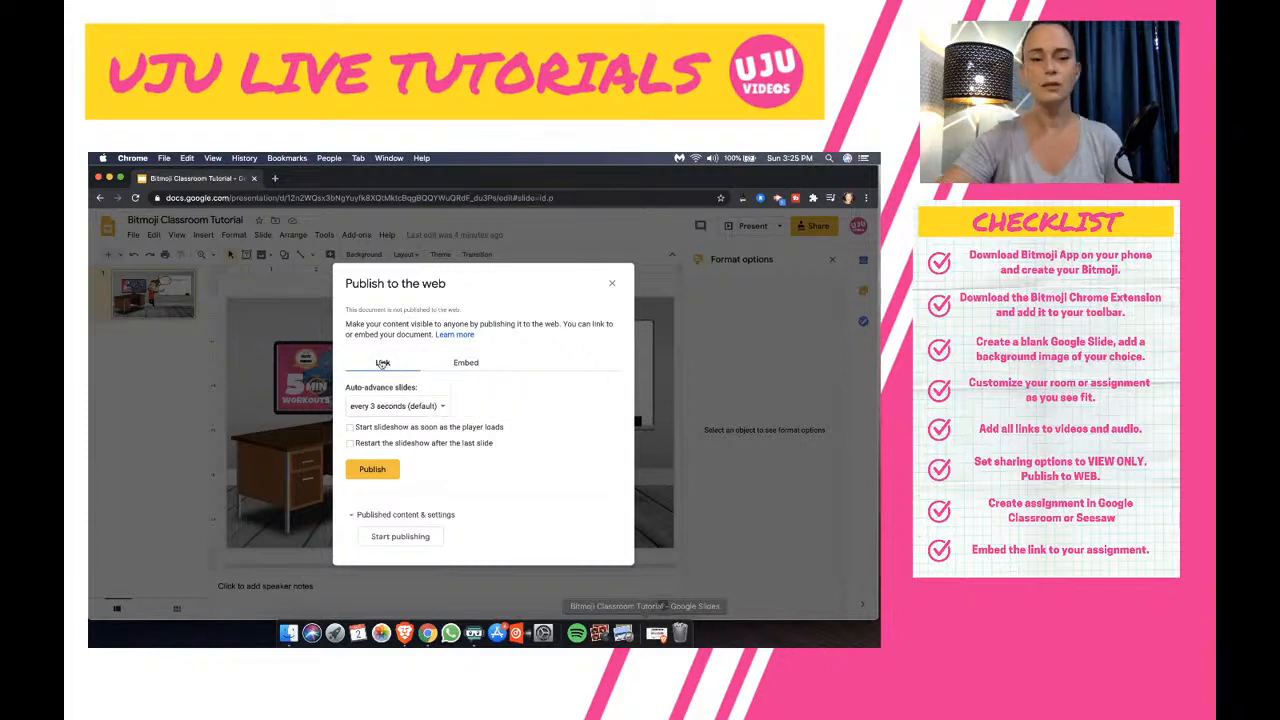
pyautogui.click(372, 469)
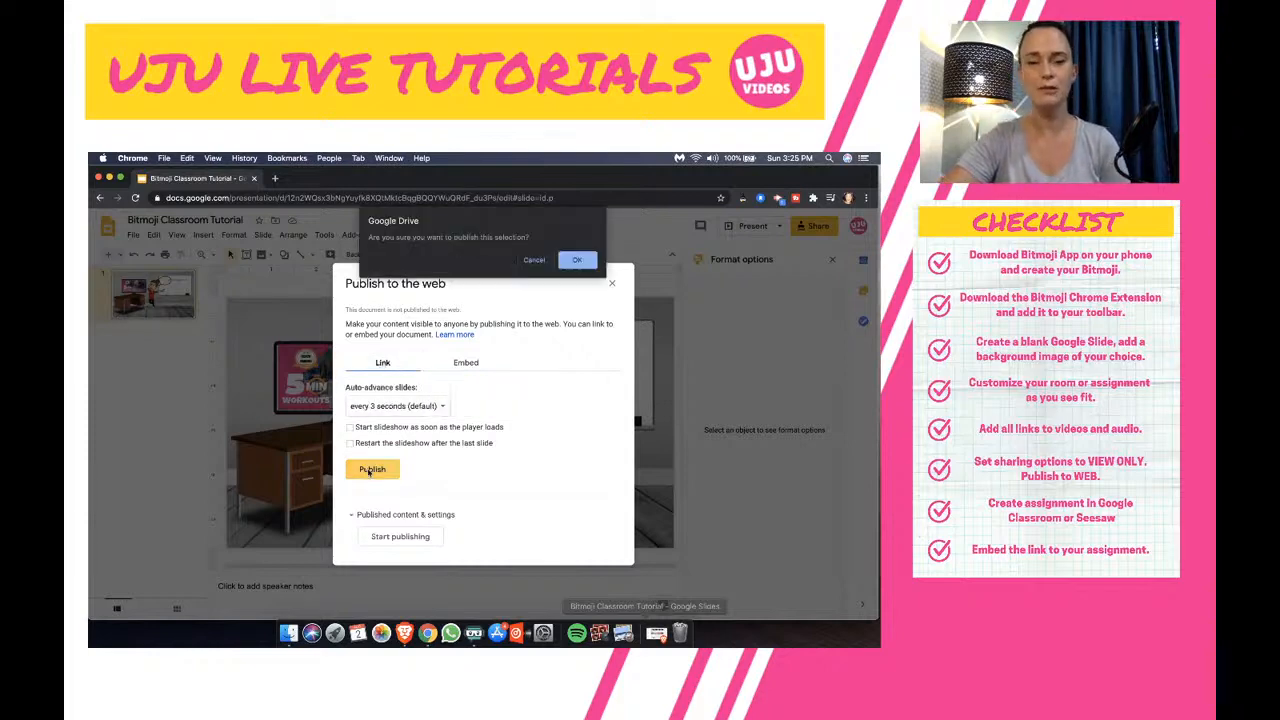
pyautogui.click(577, 262)
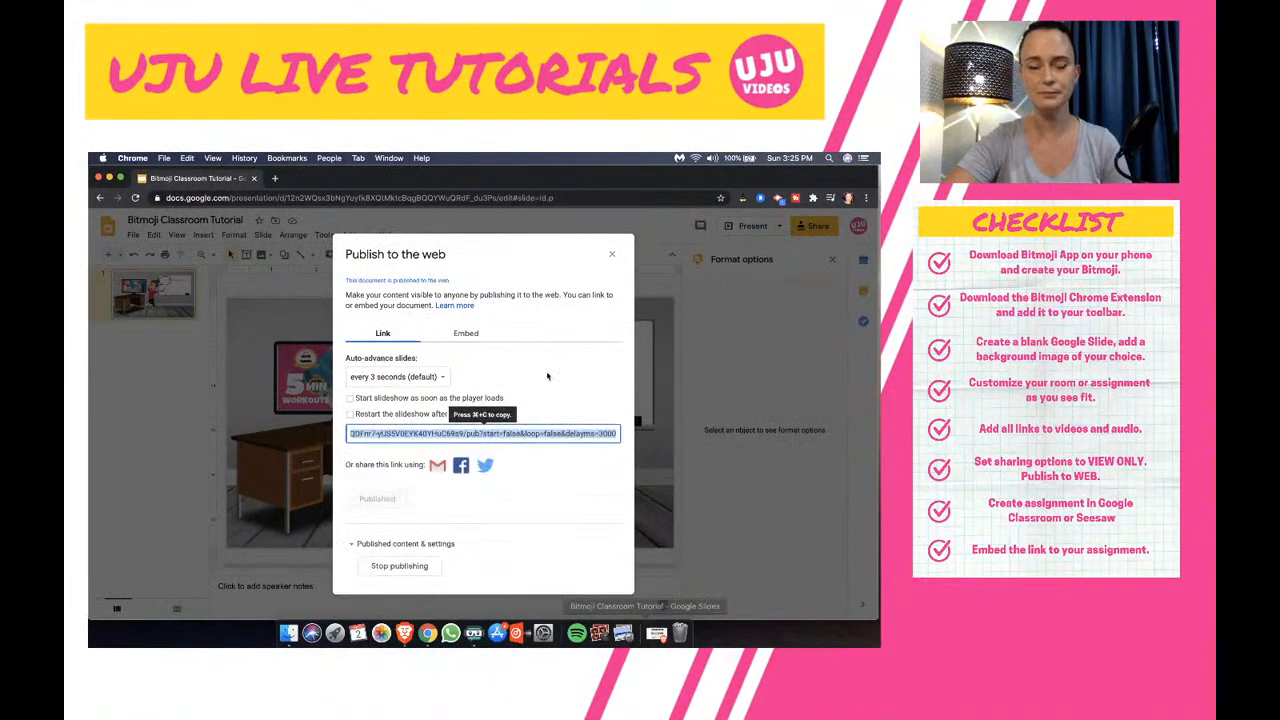
# Copy the whole link of the published presentation and close the publishing settings
pyautogui.click(539, 434)
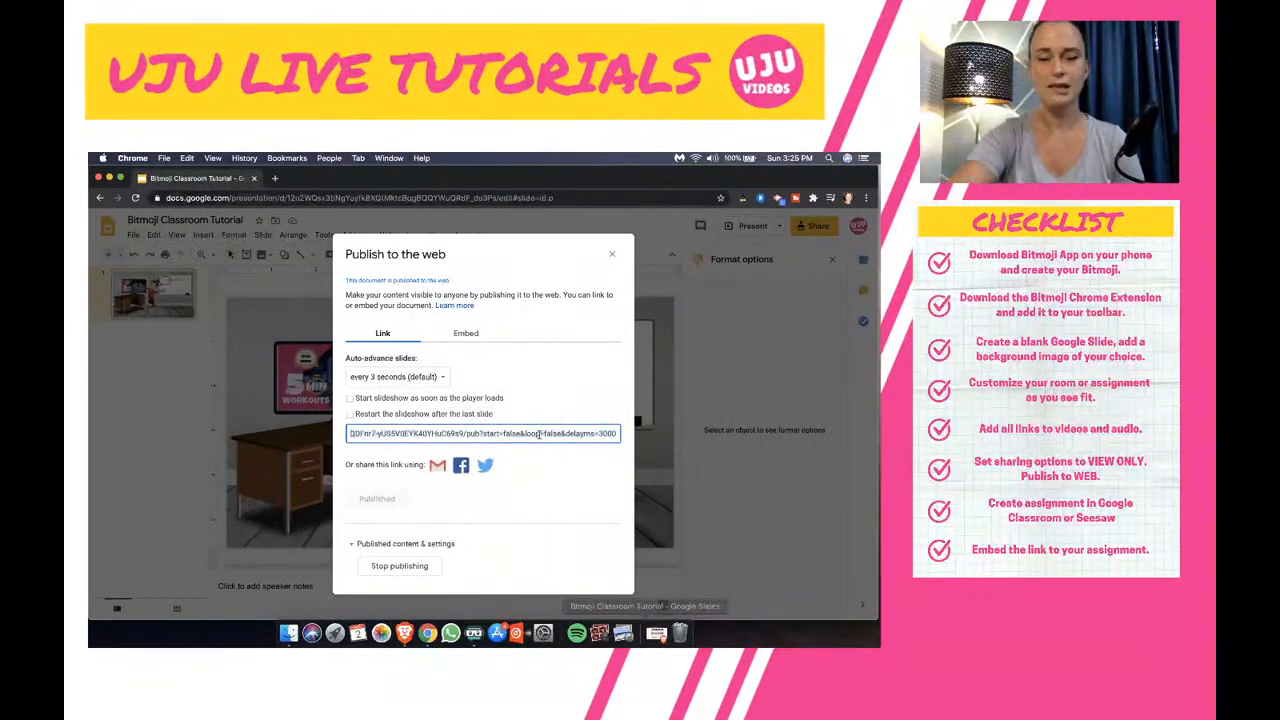
pyautogui.press('super+a')
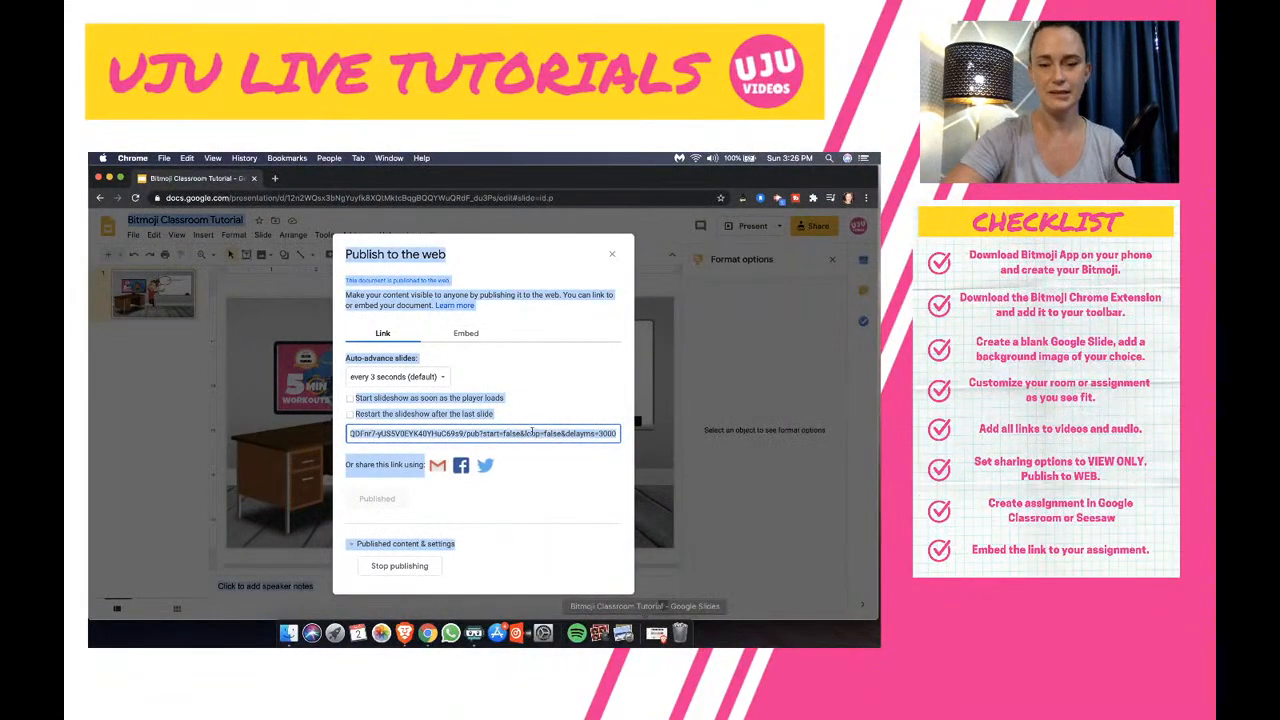
pyautogui.click(553, 408)
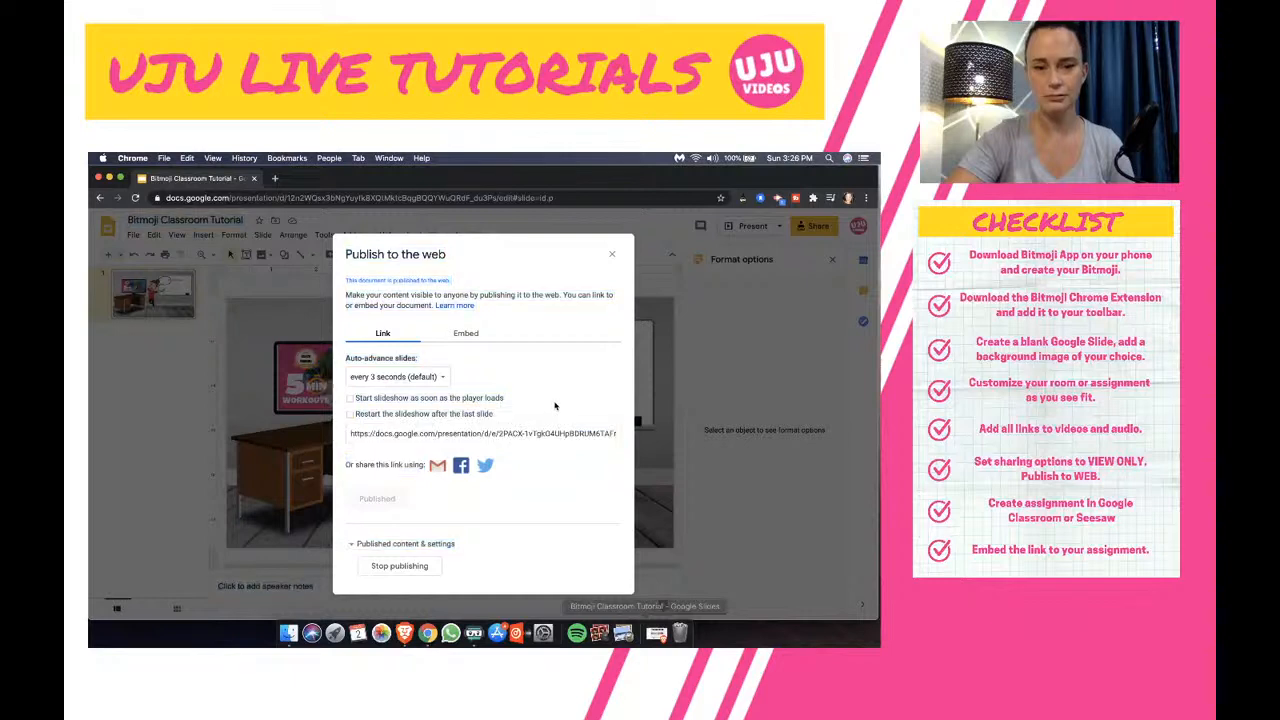
pyautogui.click(431, 434)
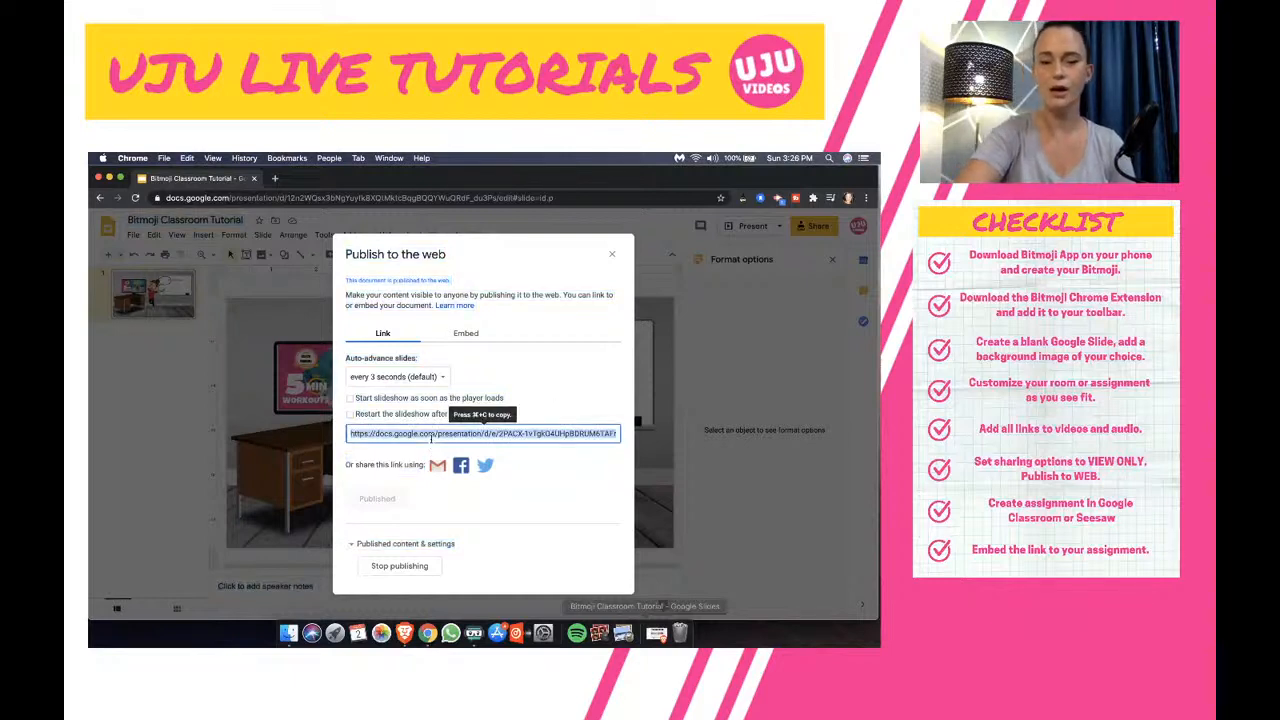
pyautogui.click(612, 254)
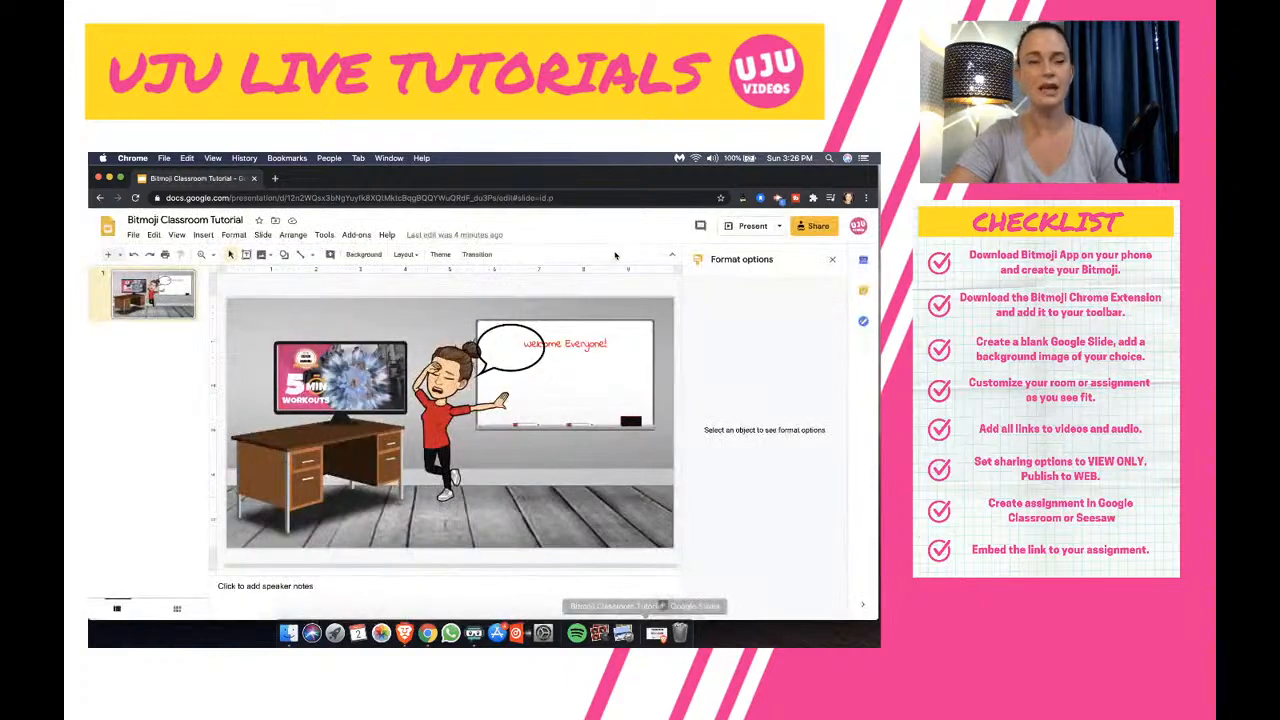
# Open the copied presentation link in a new browser tab to check the published classroom
pyautogui.click(274, 179)
pyautogui.click(381, 200)
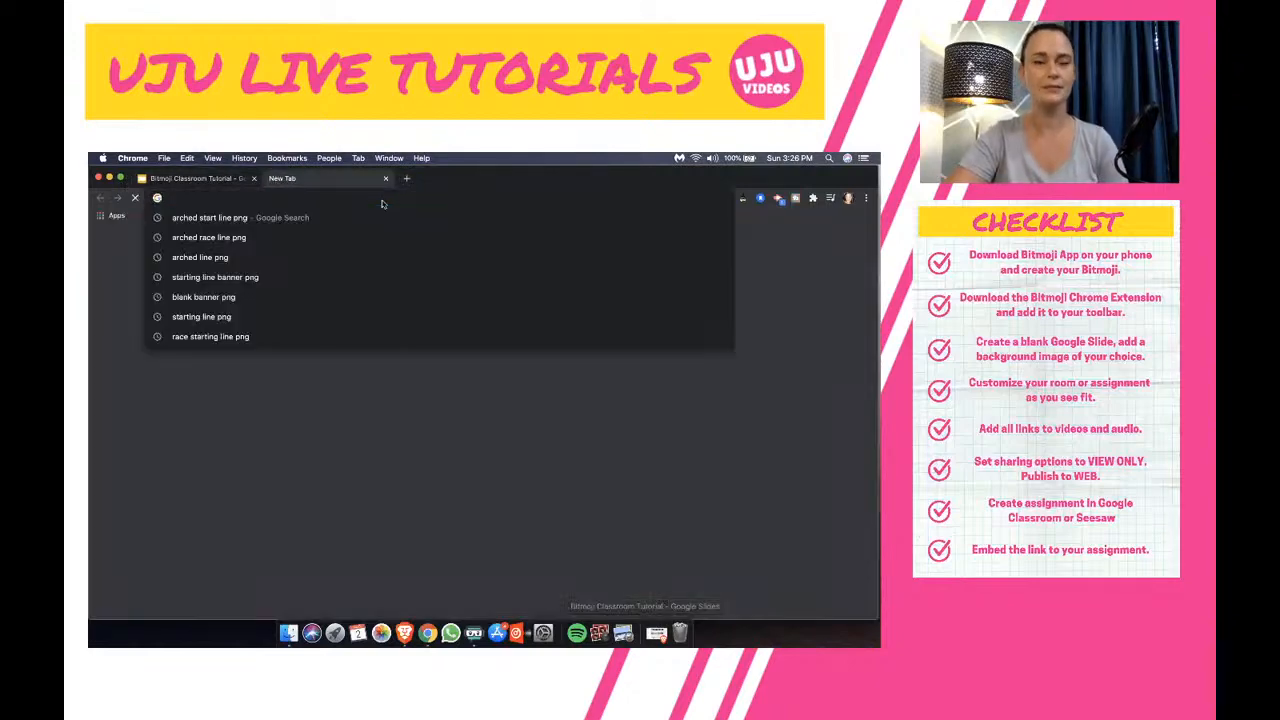
pyautogui.press('super+v')
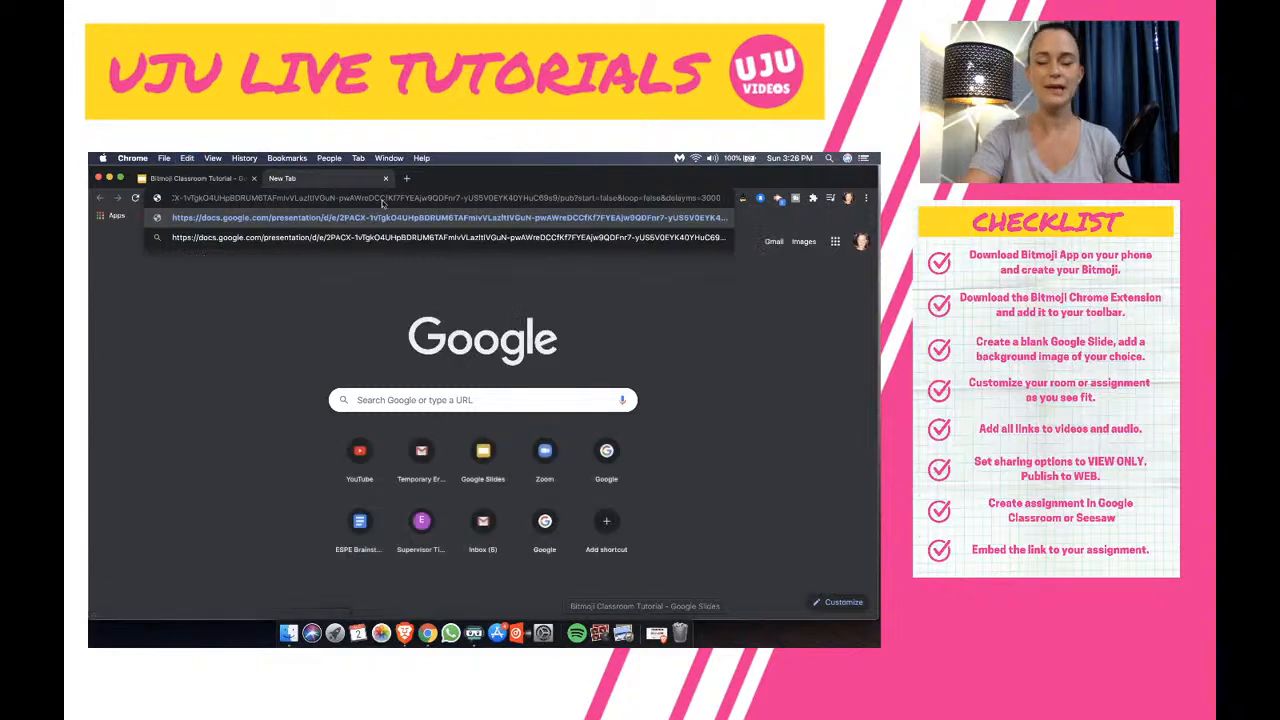
pyautogui.press('Return')
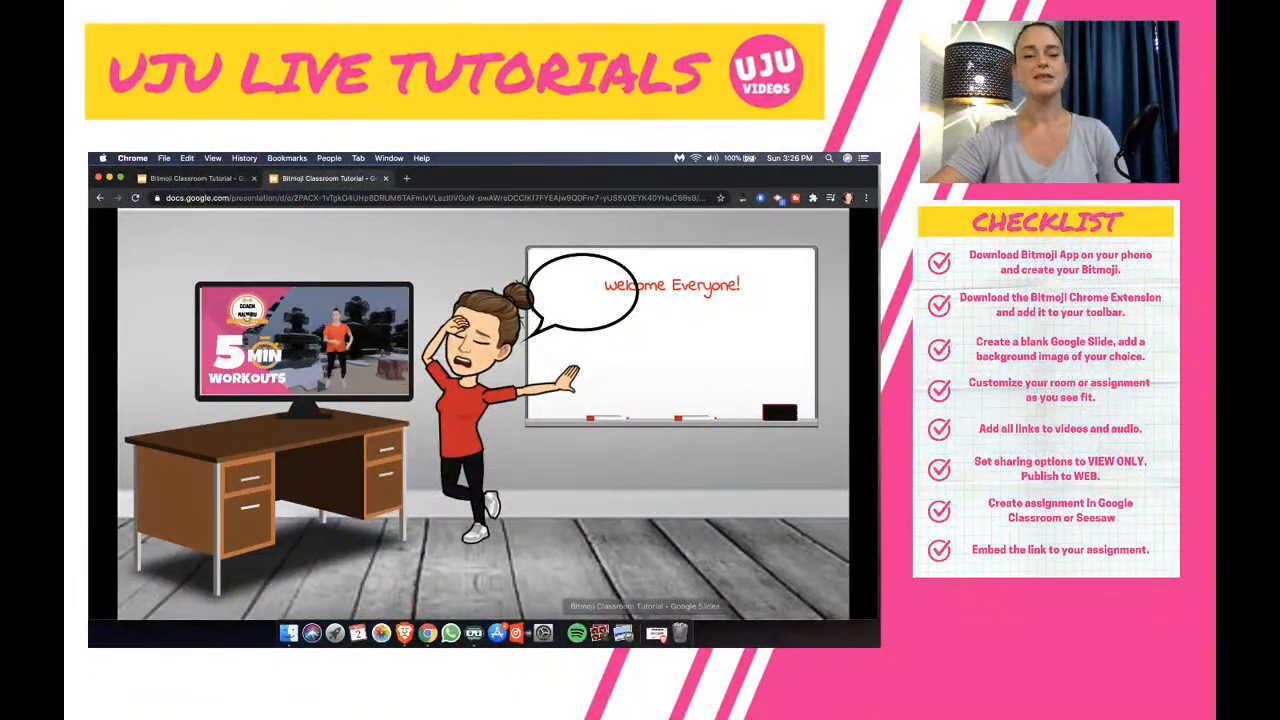
# Test the video link on the desk monitor and close the video and published presentation tabs
pyautogui.click(311, 339)
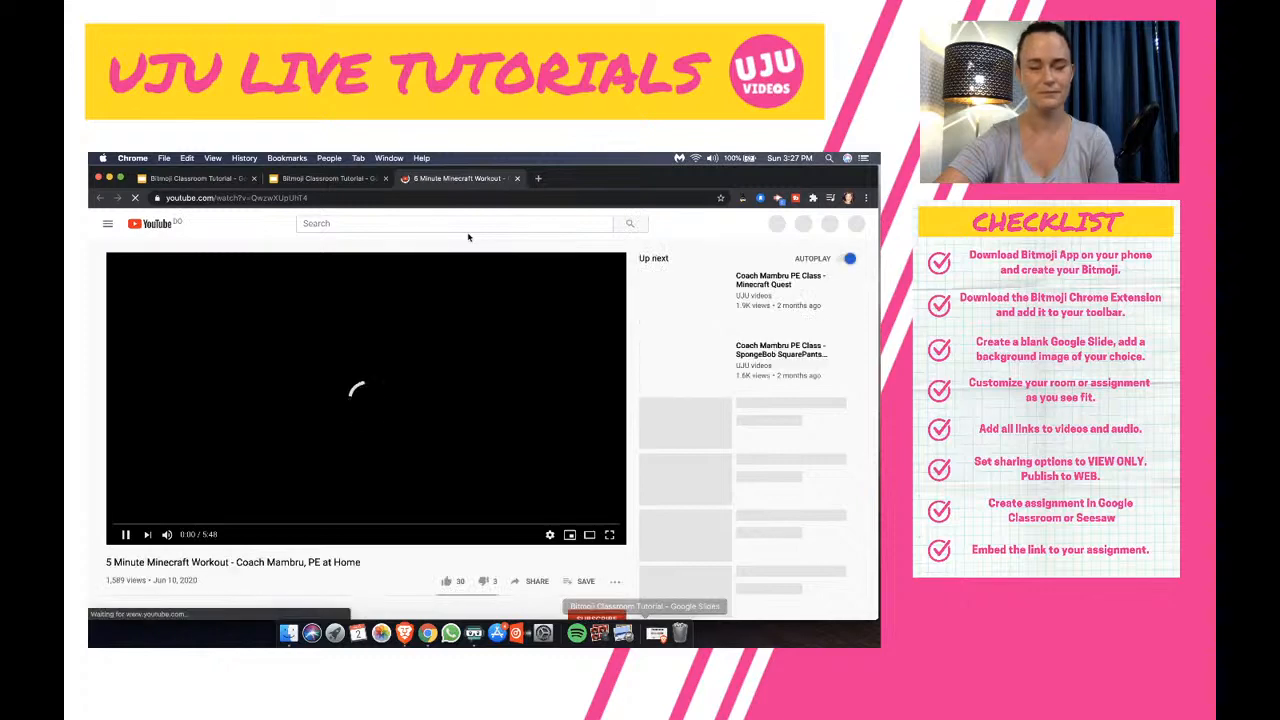
pyautogui.click(517, 178)
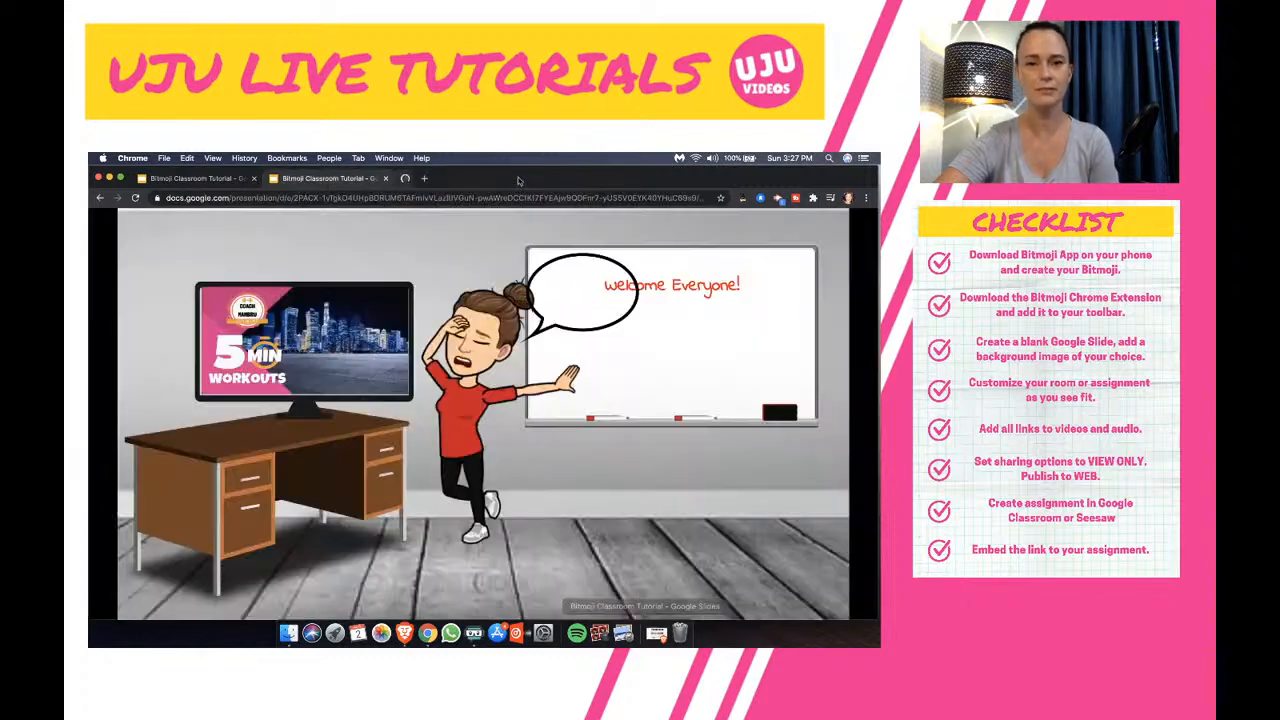
pyautogui.click(385, 178)
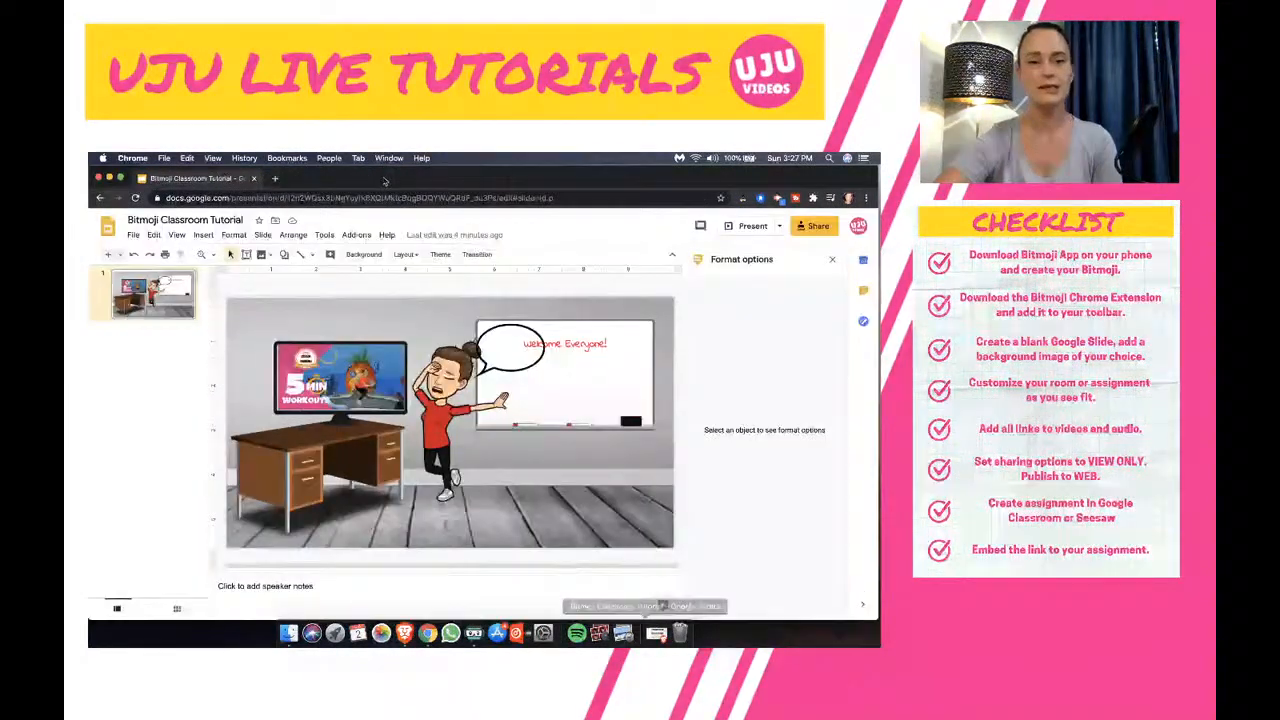
# Switch to Brave and examine the TEST CLASS stream in Google Classroom and the tutorial's Google Doc
pyautogui.click(110, 178)
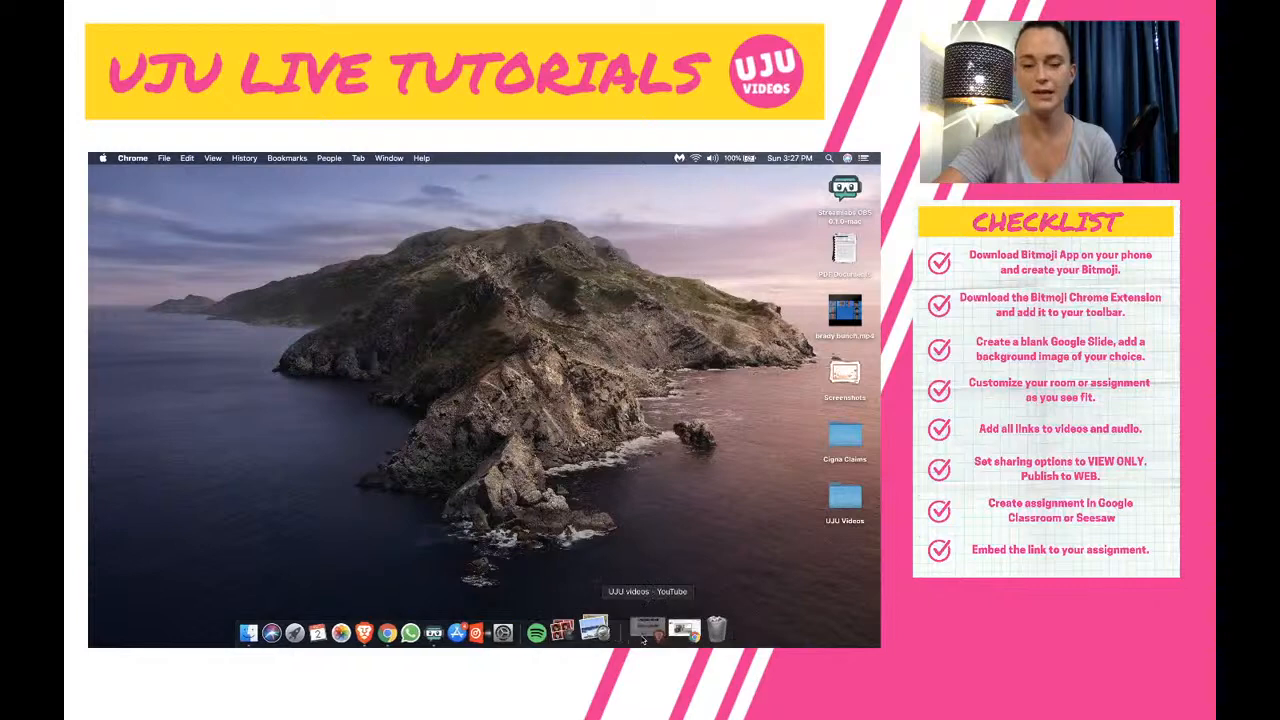
pyautogui.click(646, 632)
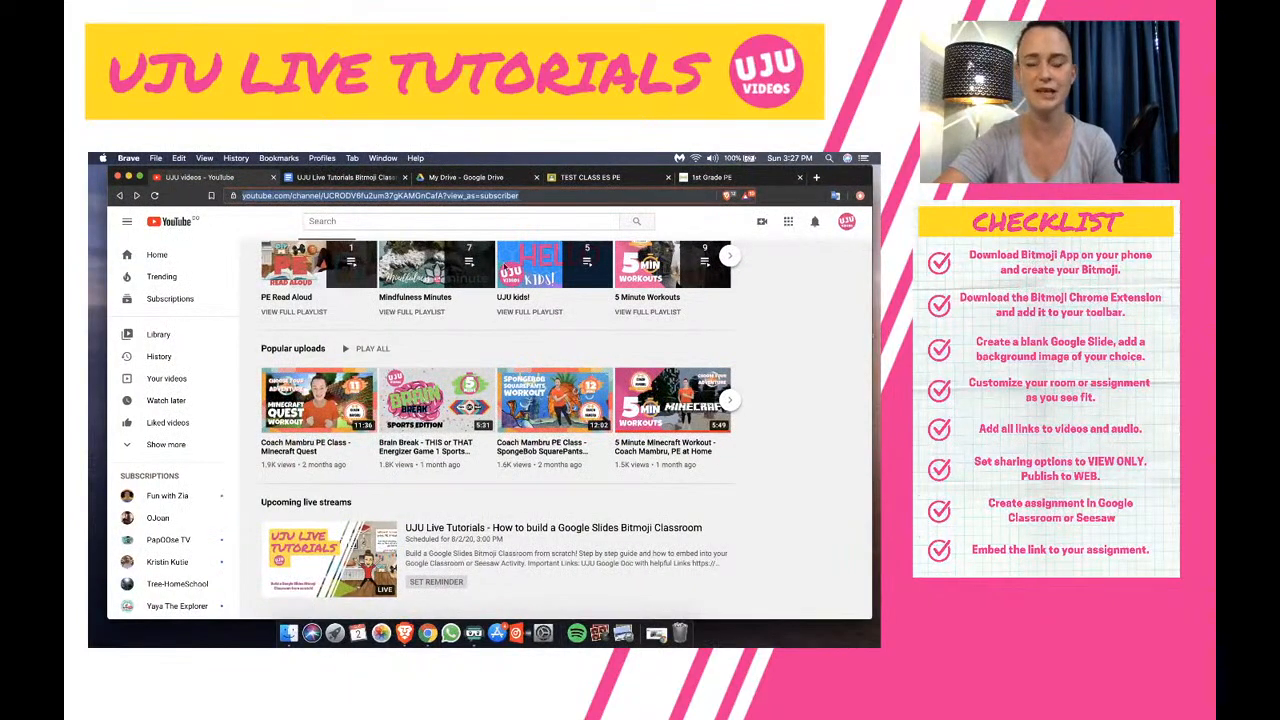
pyautogui.click(347, 178)
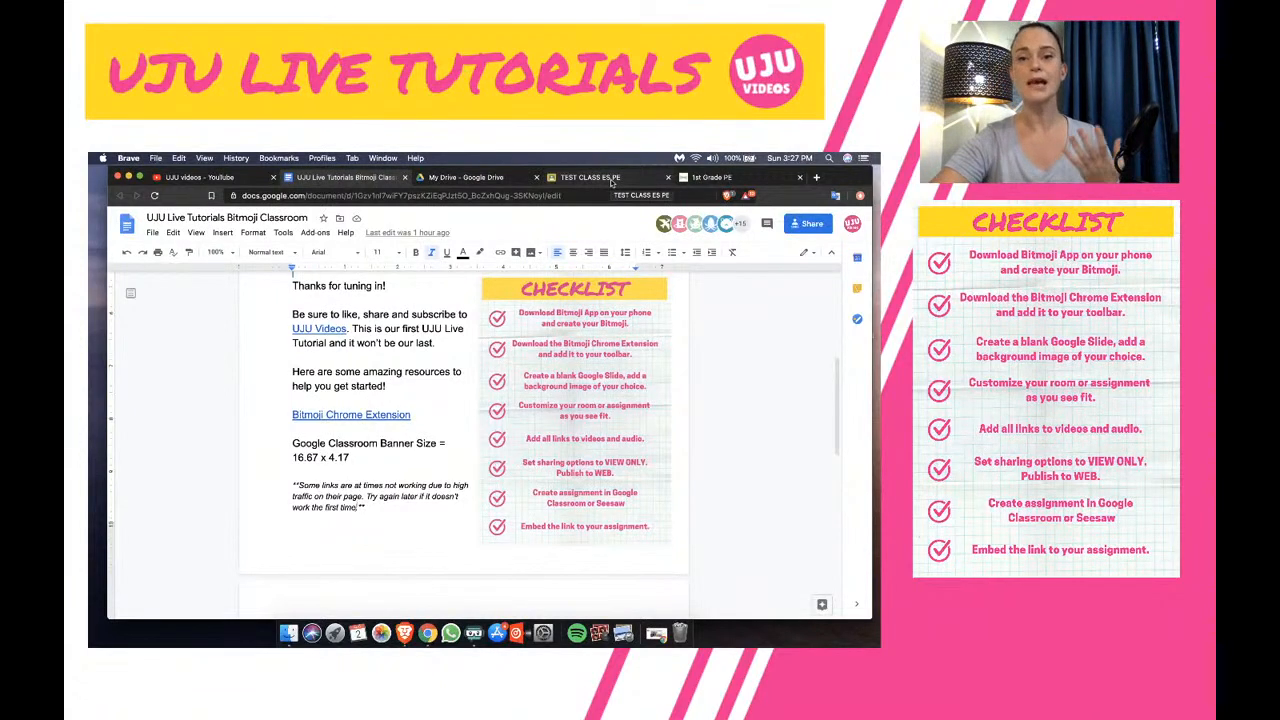
pyautogui.click(590, 177)
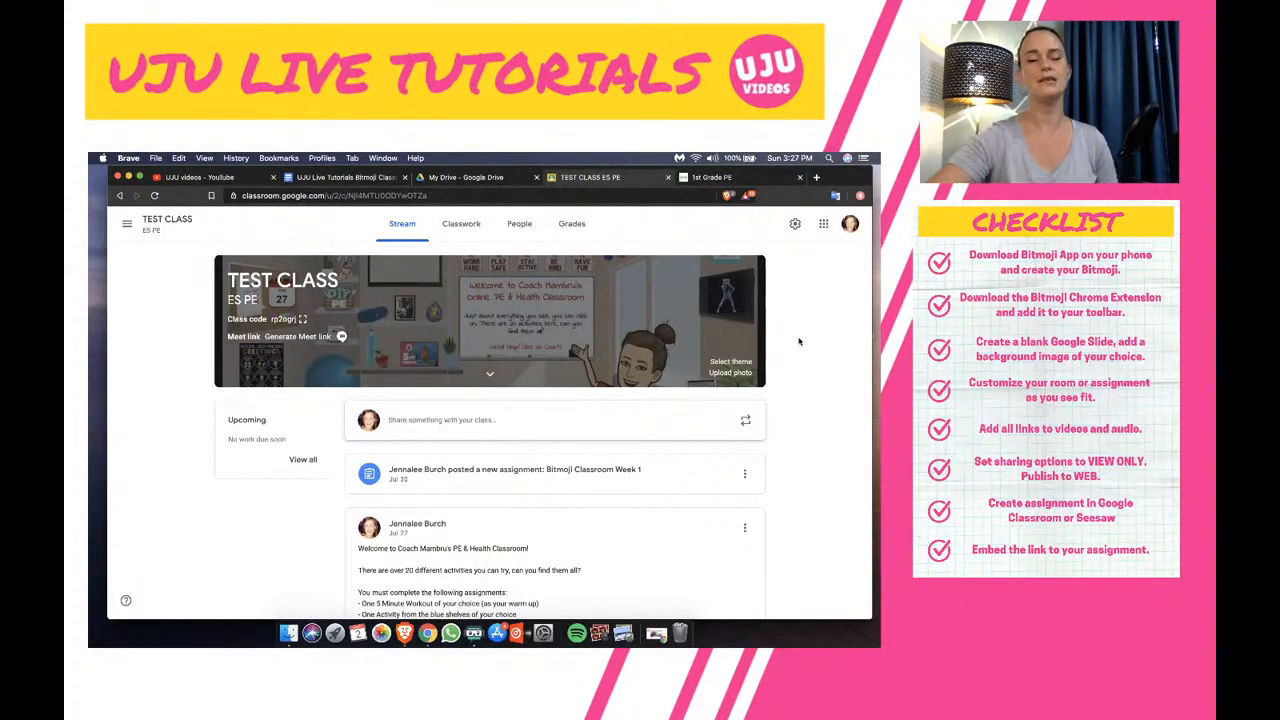
pyautogui.scroll(-5, 799, 342)
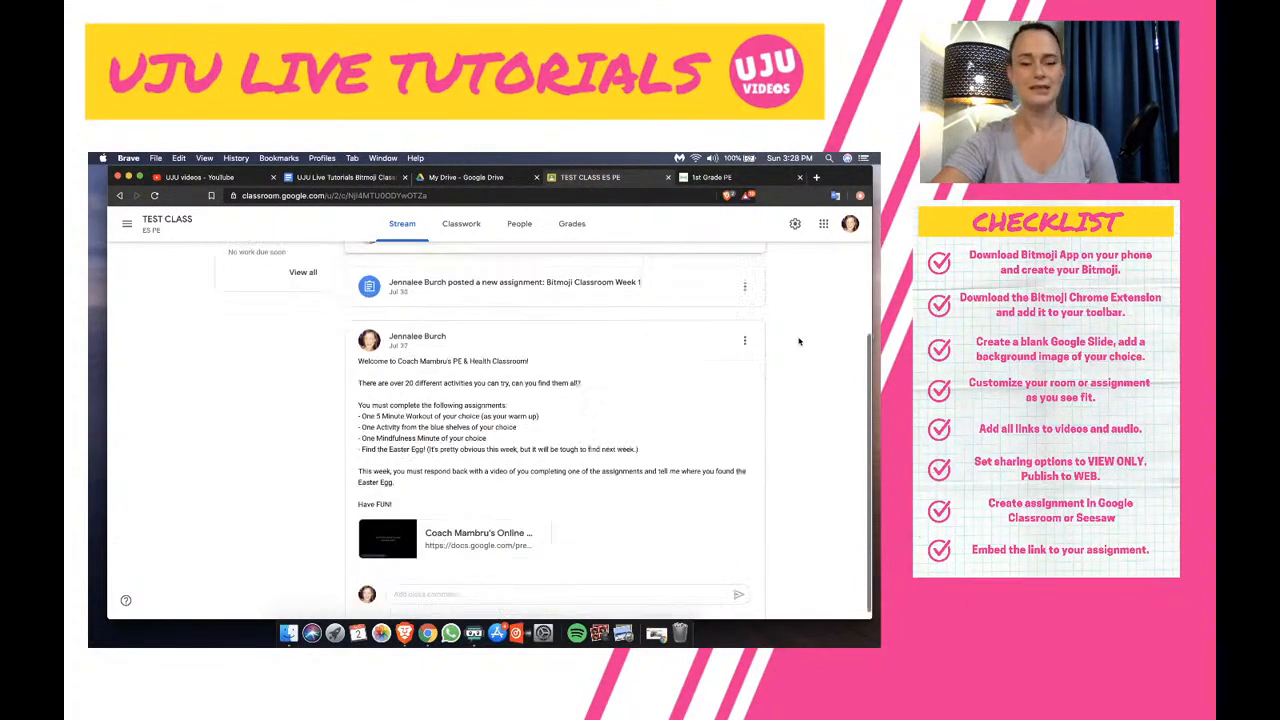
pyautogui.scroll(5, 799, 342)
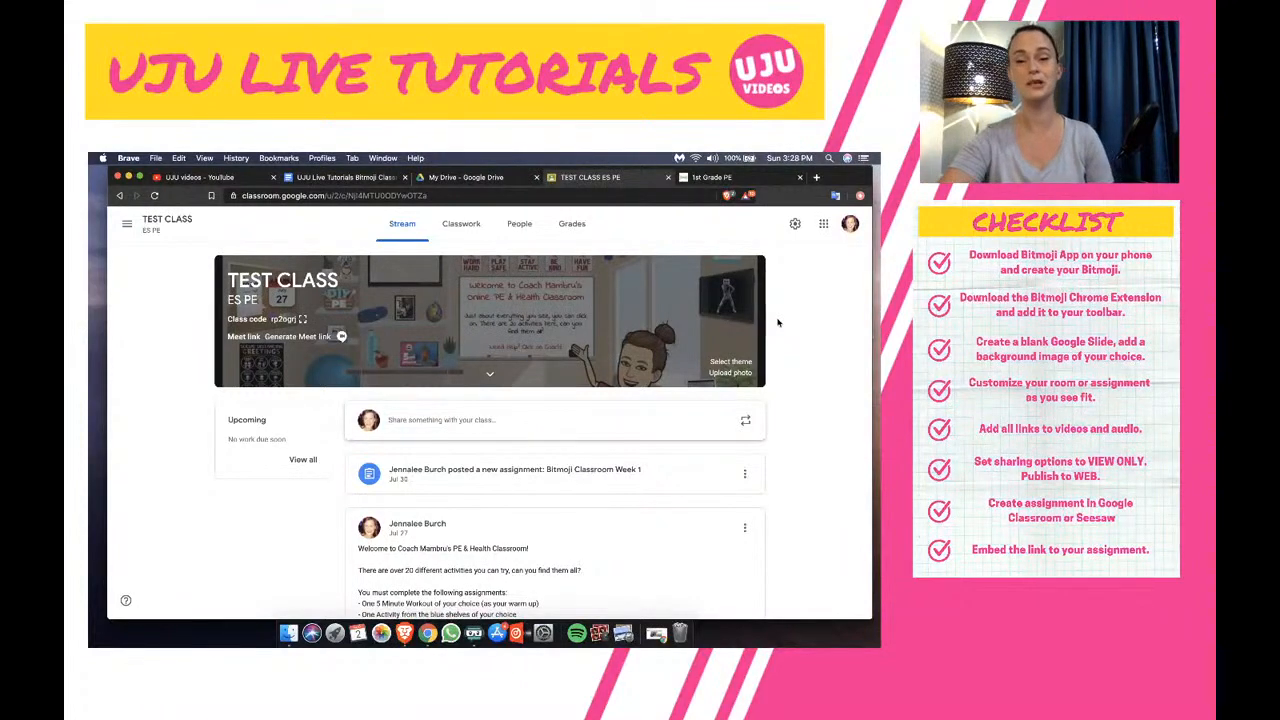
pyautogui.click(348, 177)
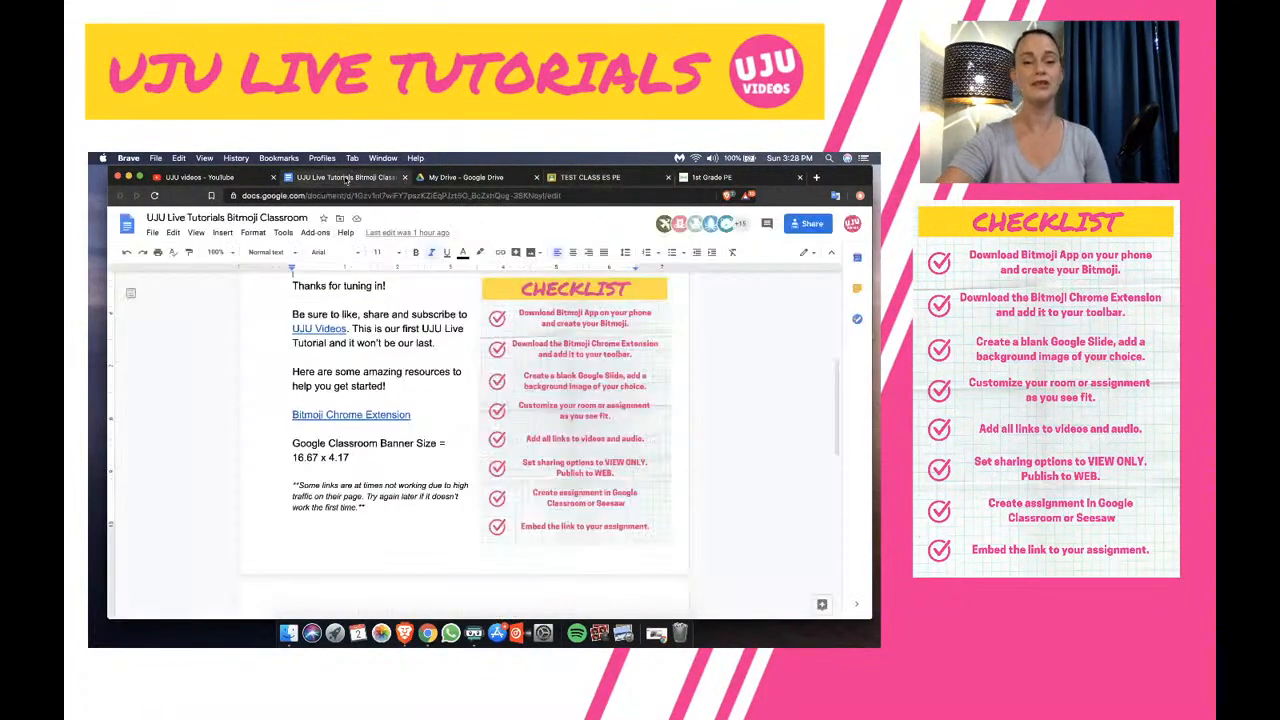
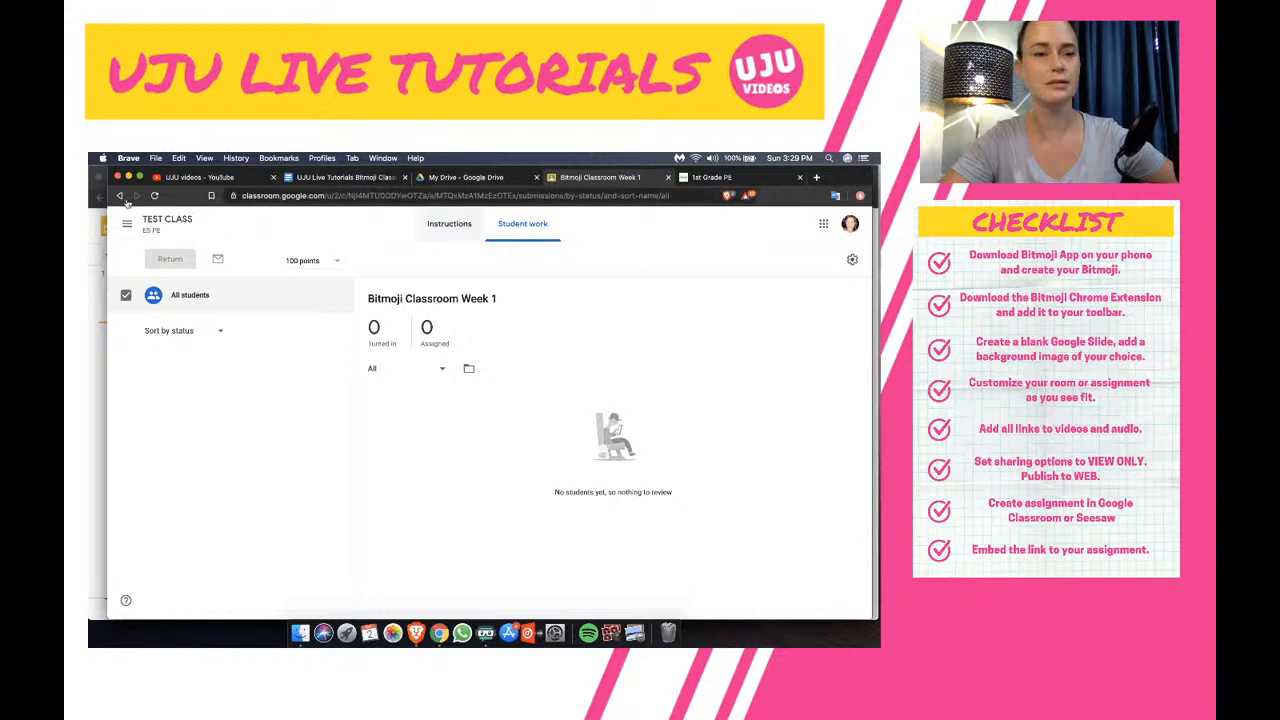
# Start a new assignment in the classwork of TEST CLASS and dismiss the rubric tip
pyautogui.click(163, 222)
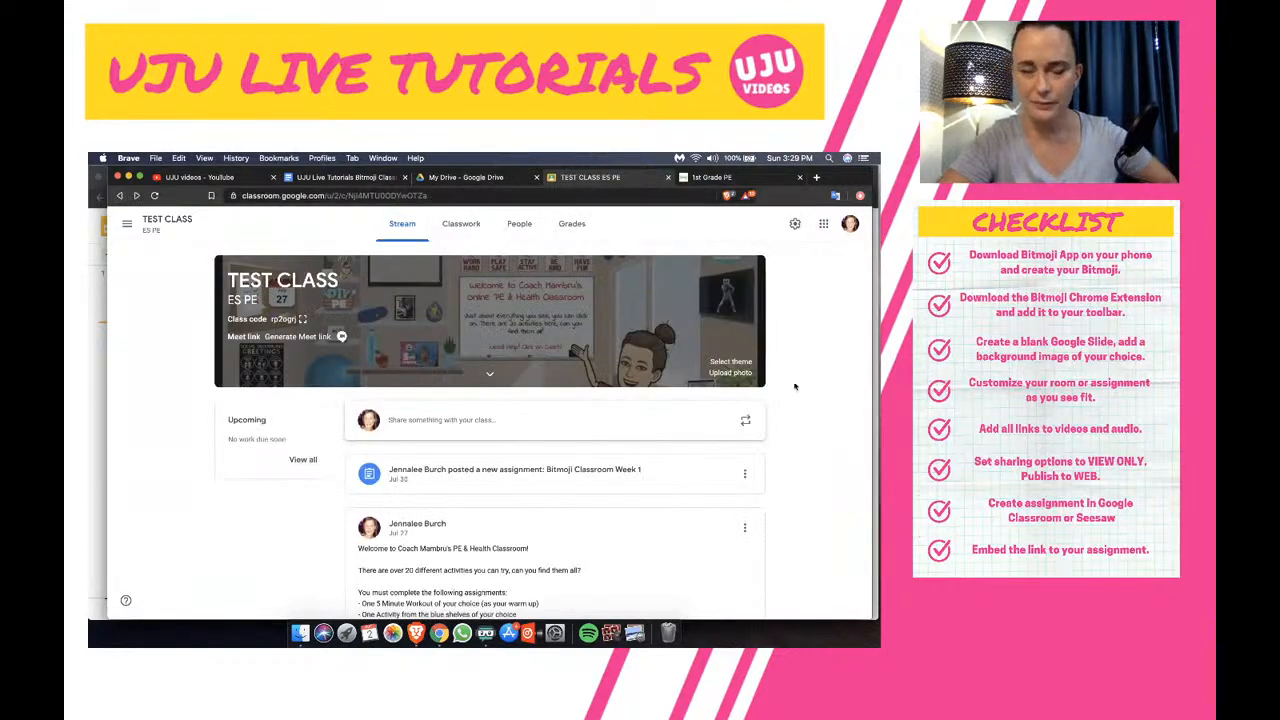
pyautogui.click(467, 225)
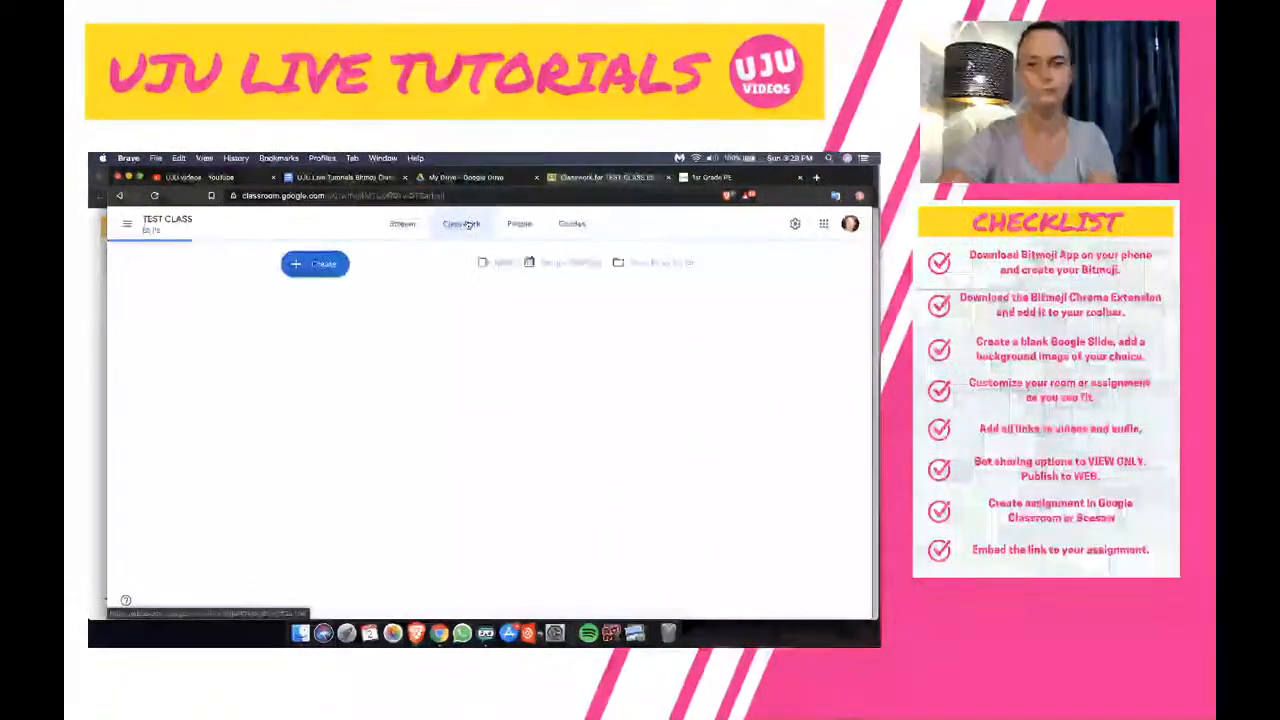
pyautogui.click(315, 267)
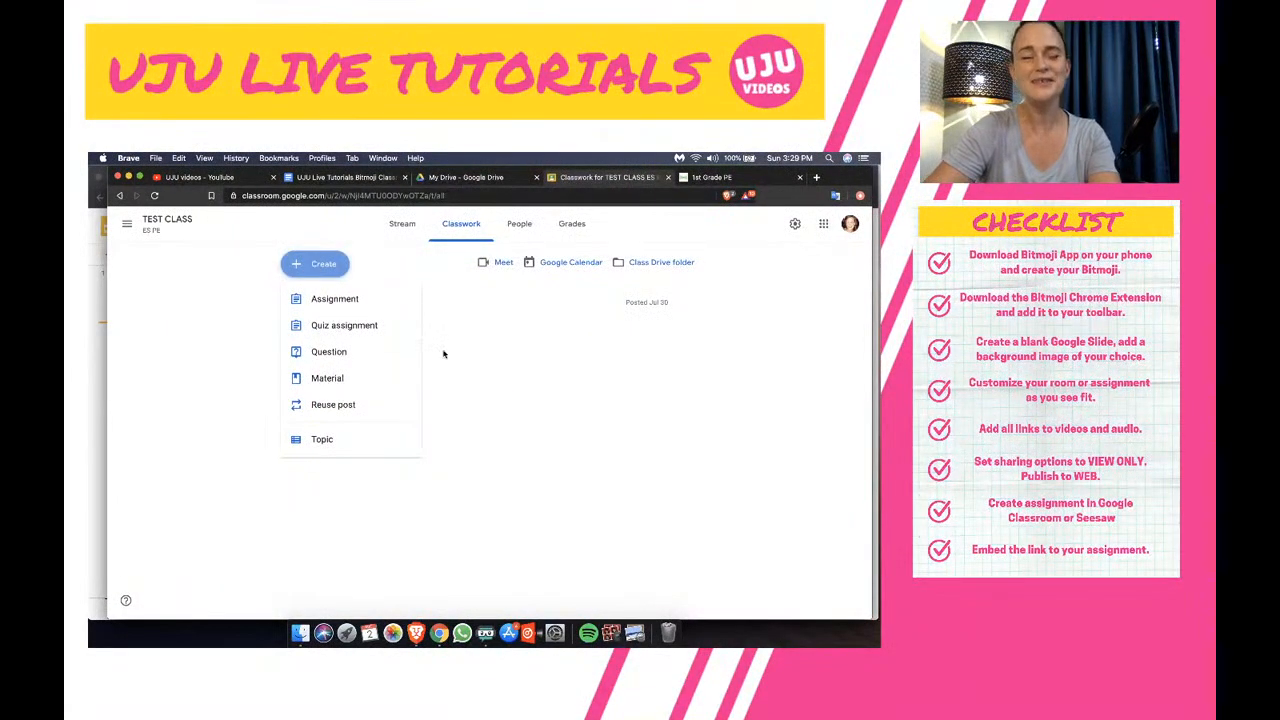
pyautogui.click(338, 305)
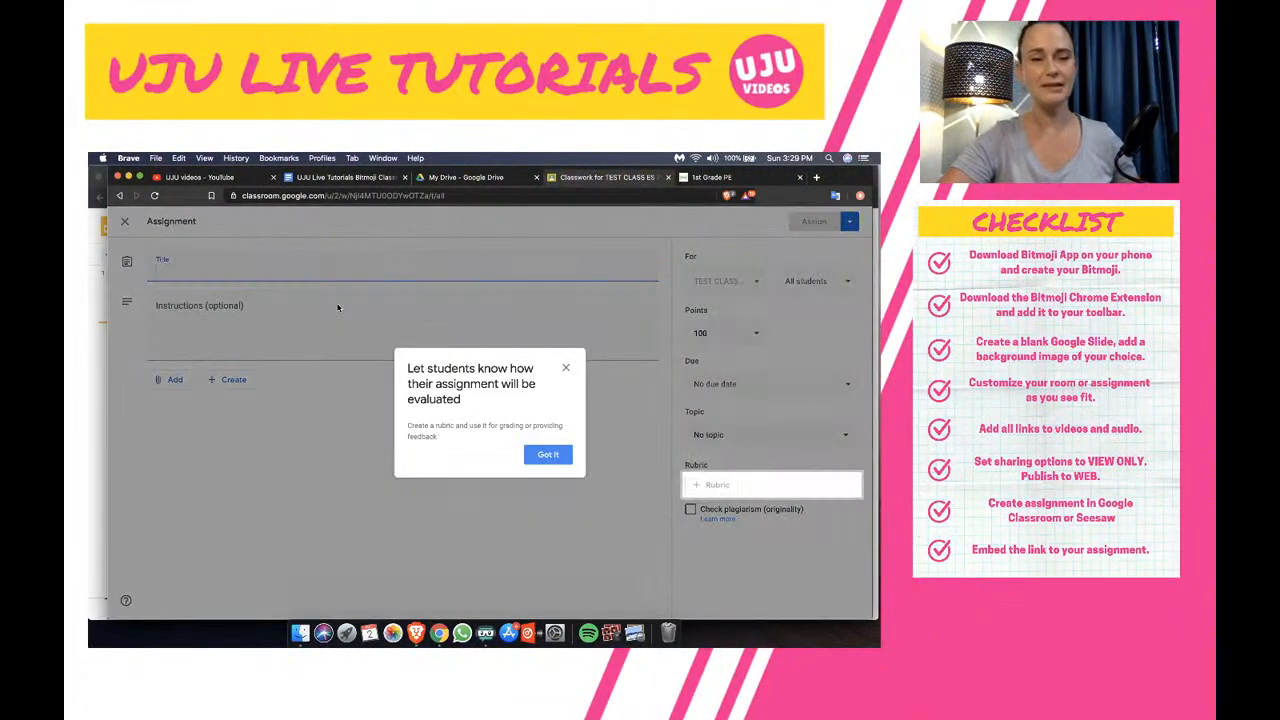
pyautogui.click(565, 367)
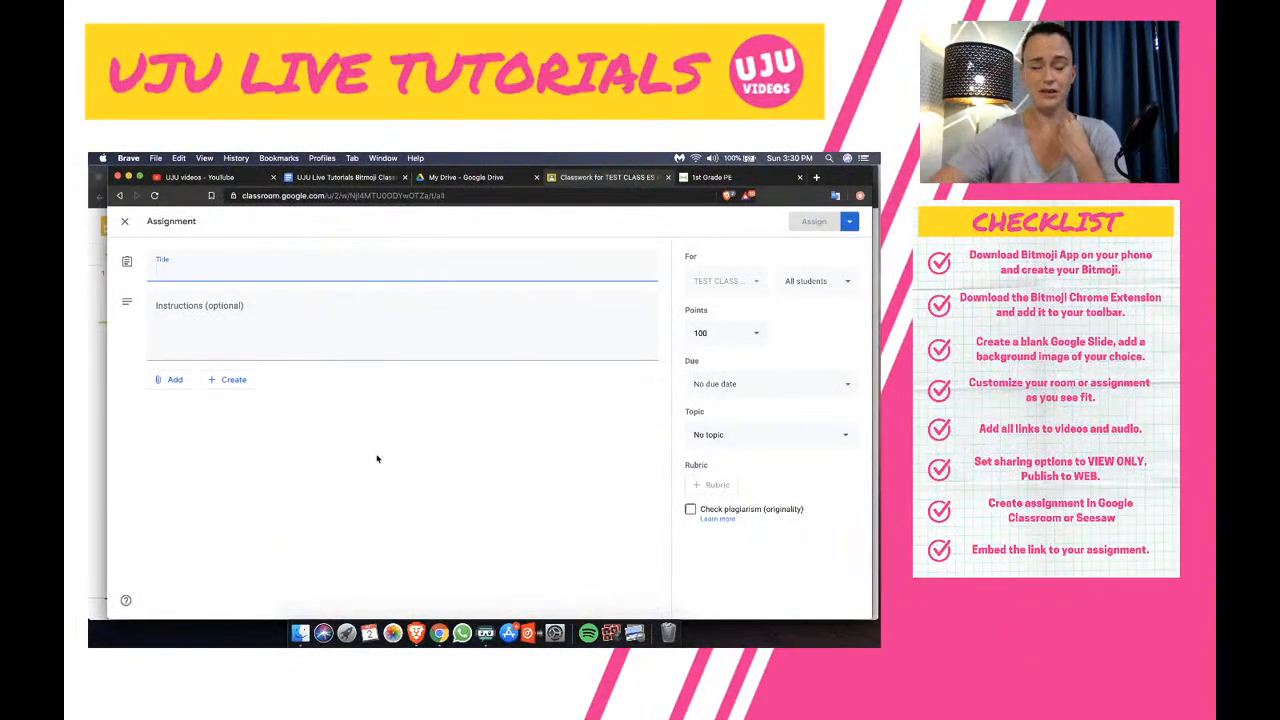
# Attach the published Bitmoji classroom presentation to the assignment by pasting its copied link
pyautogui.click(173, 383)
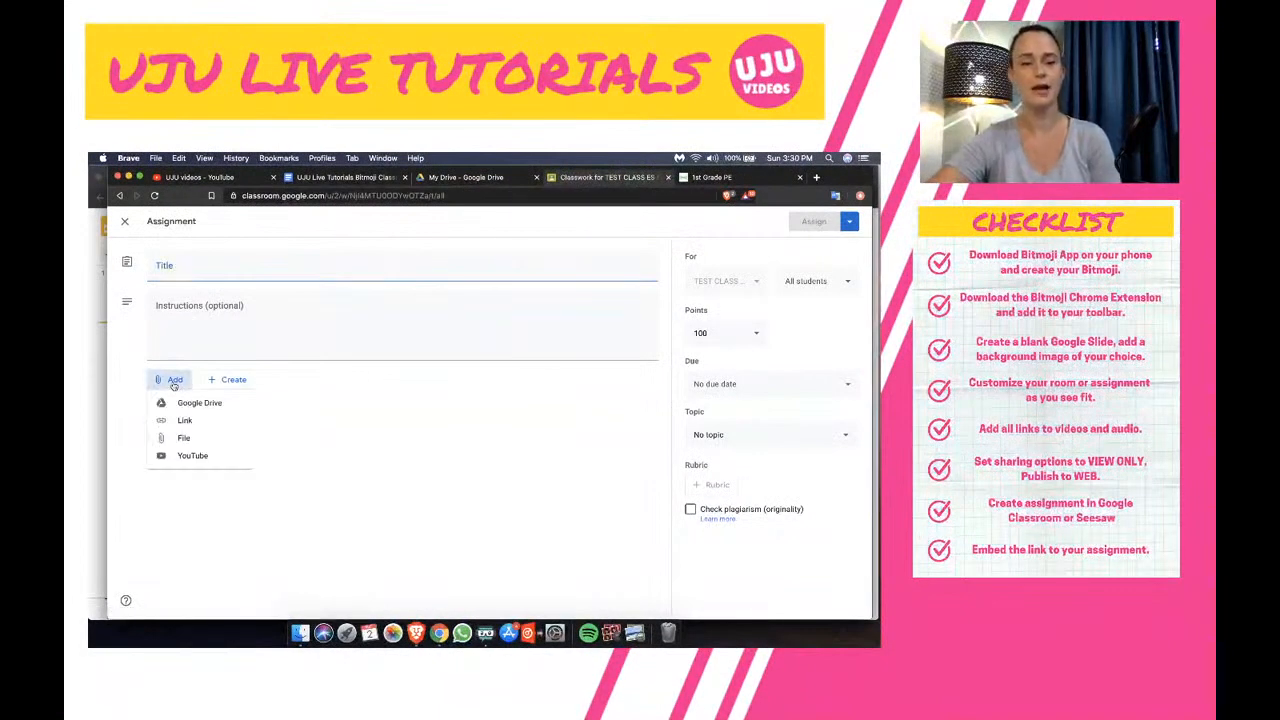
pyautogui.click(183, 421)
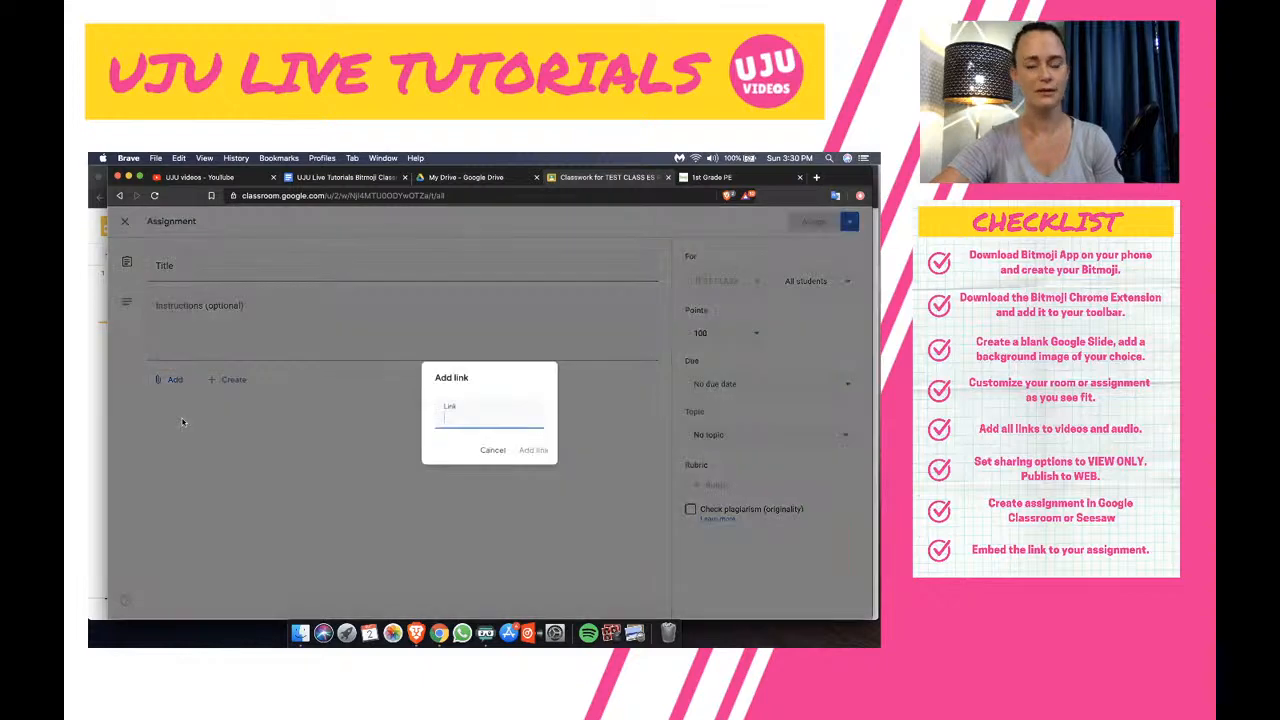
pyautogui.press('super+v')
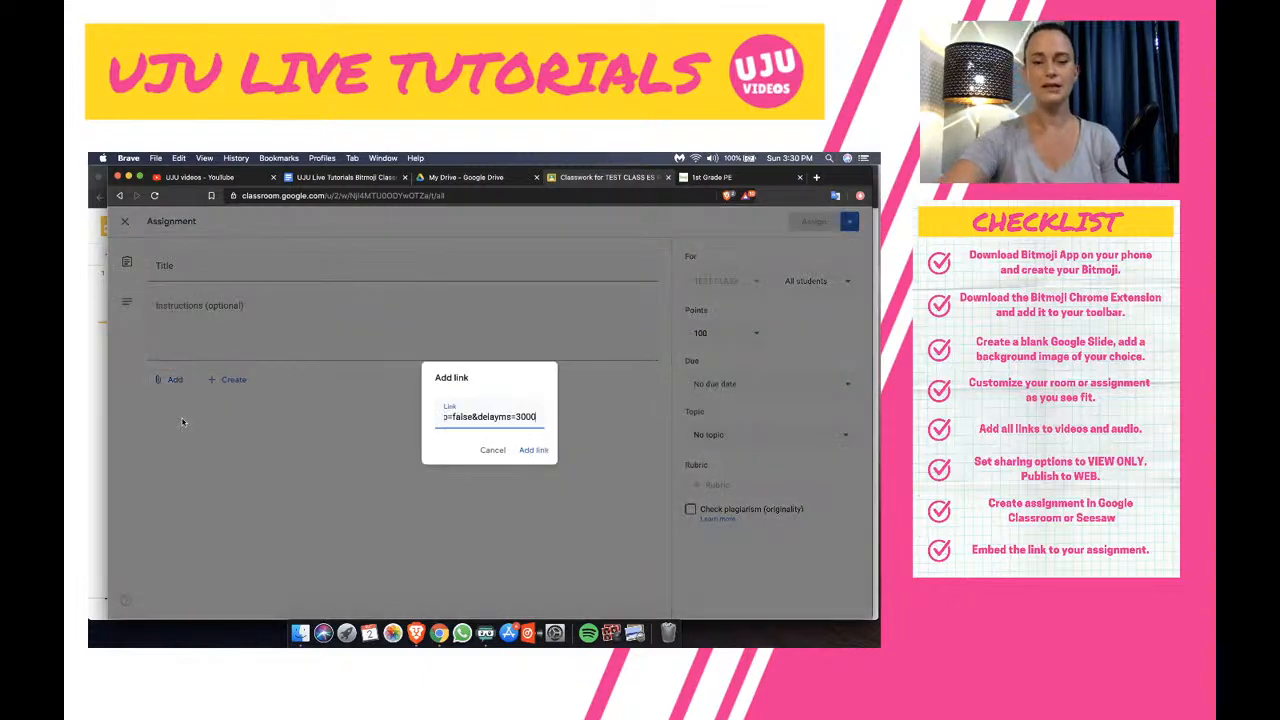
pyautogui.click(533, 450)
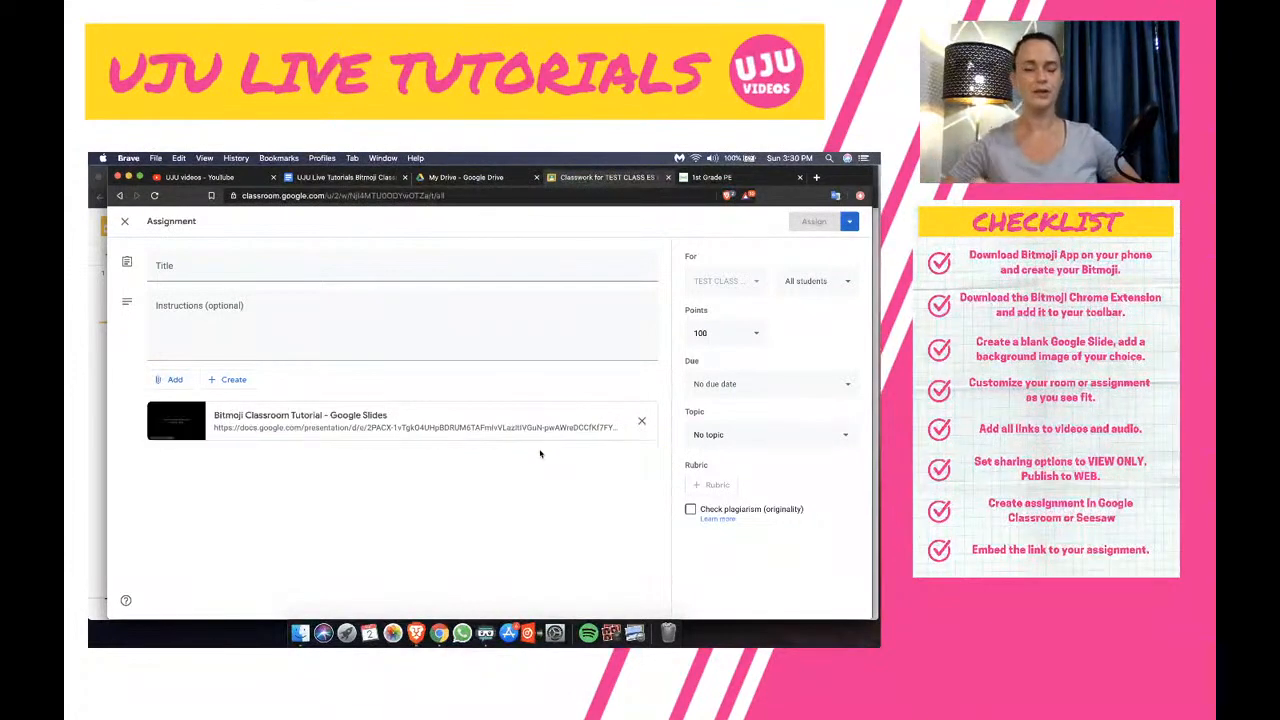
# Enter the assignment instructions "Find 10 different activities and tell me about your favorite in the assignment attached."
pyautogui.click(368, 323)
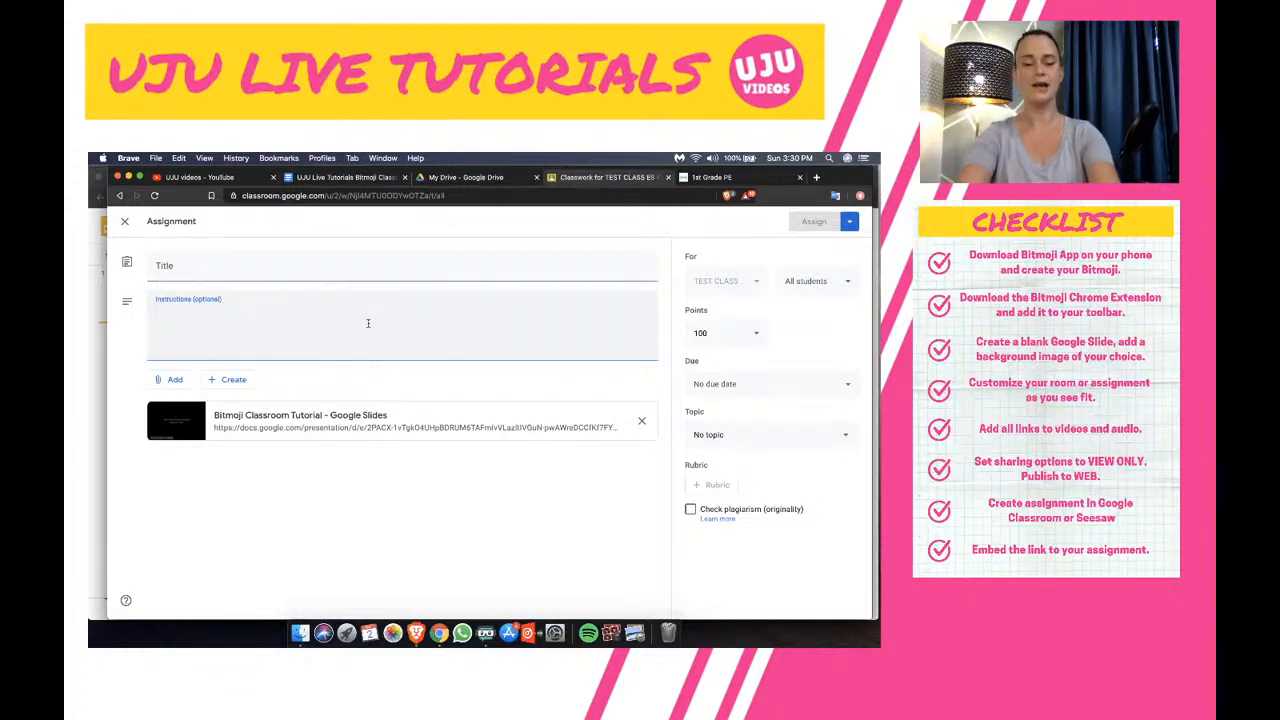
pyautogui.write('Fine')
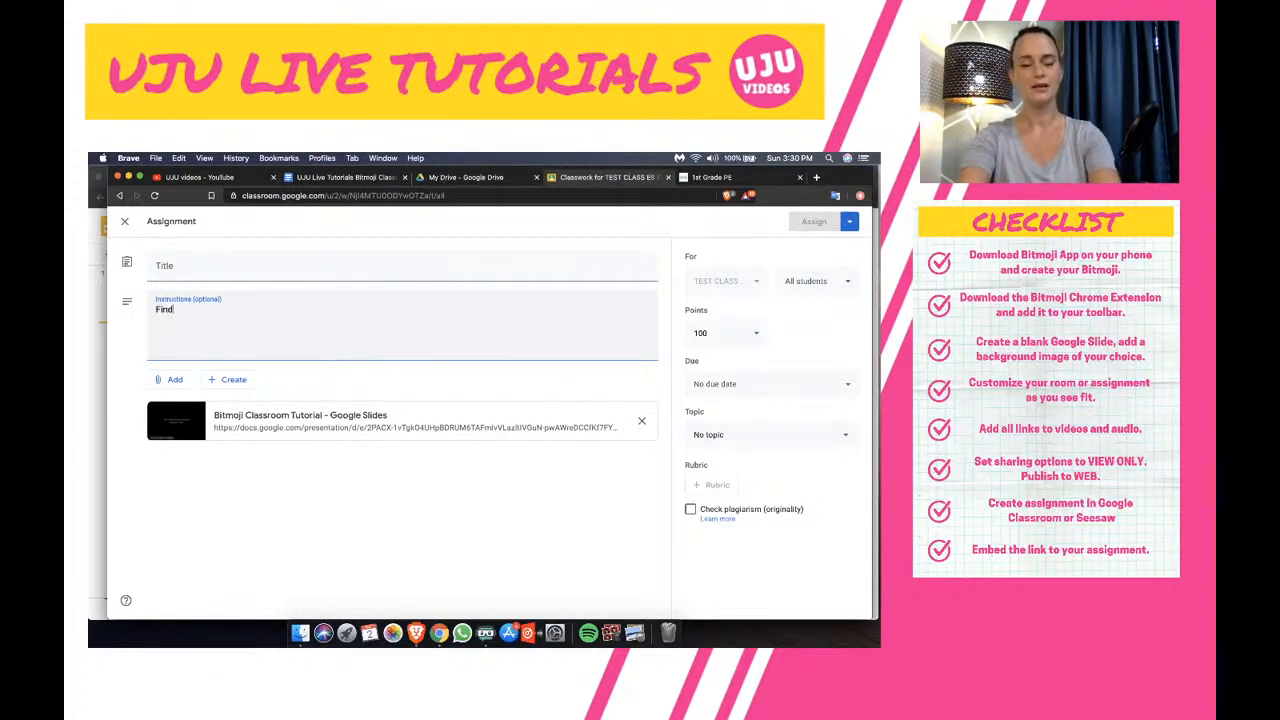
pyautogui.write(' 10 d')
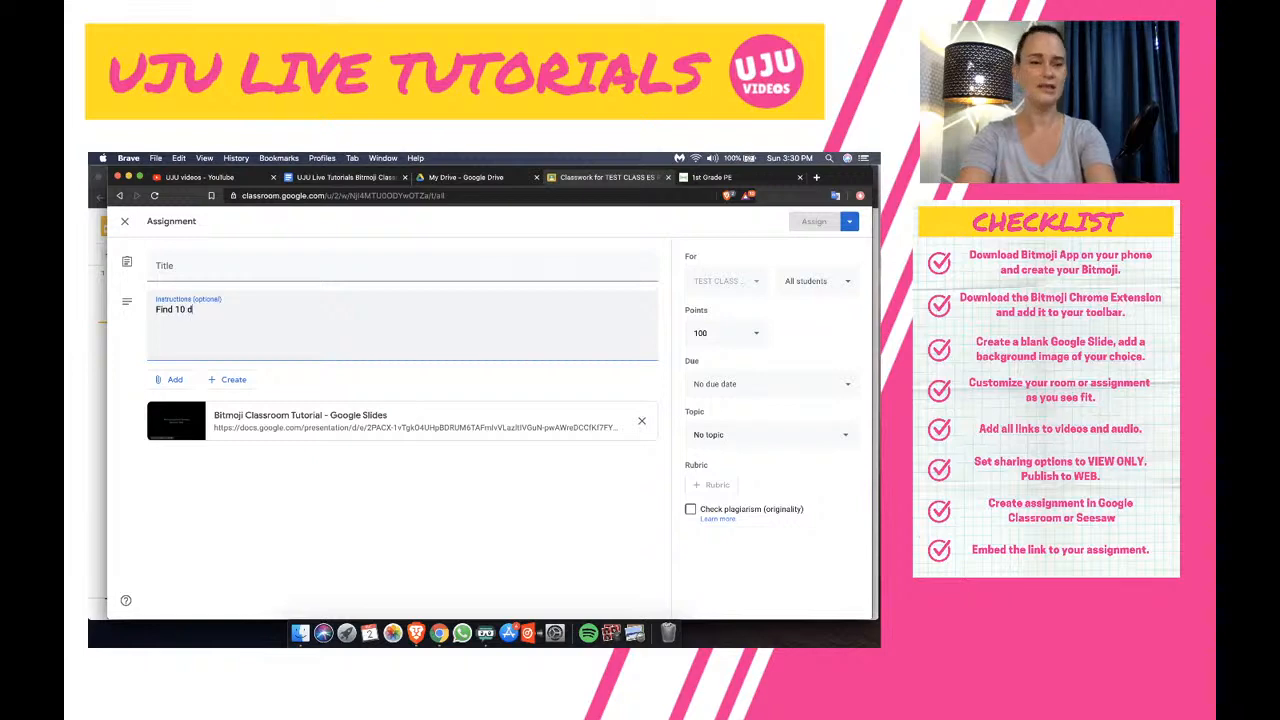
pyautogui.write('ifferent ac')
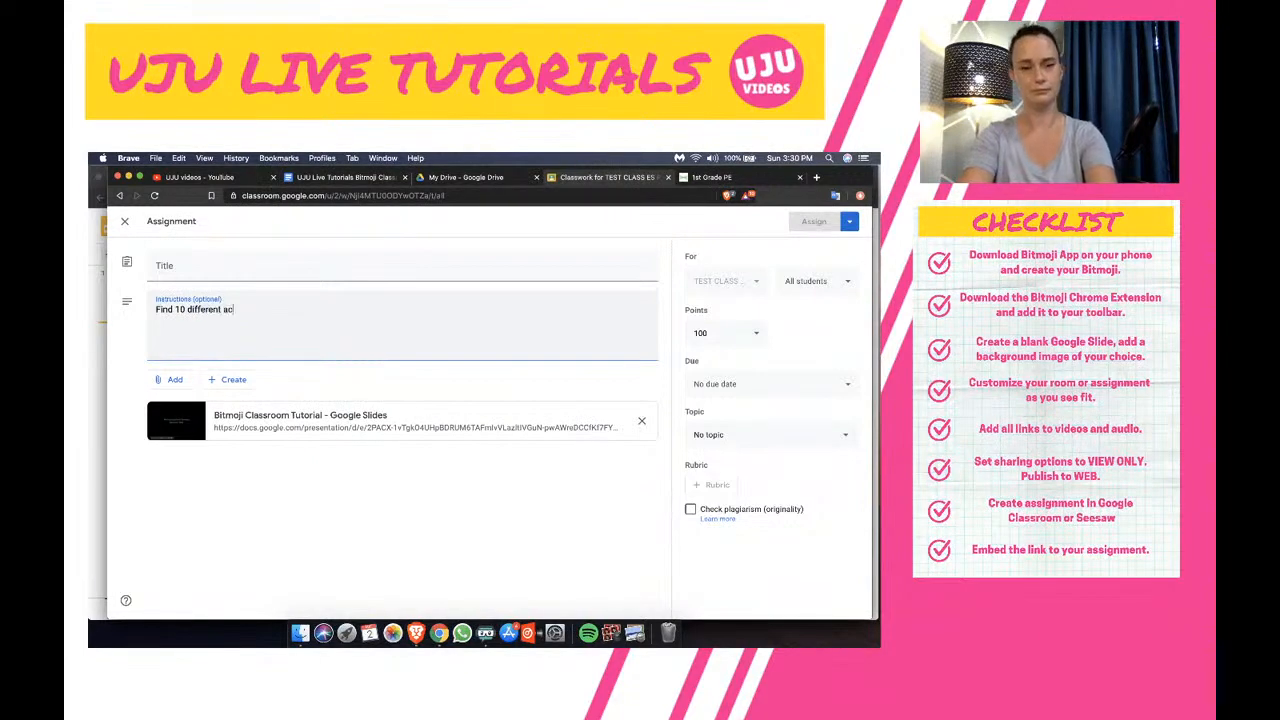
pyautogui.write('tivities')
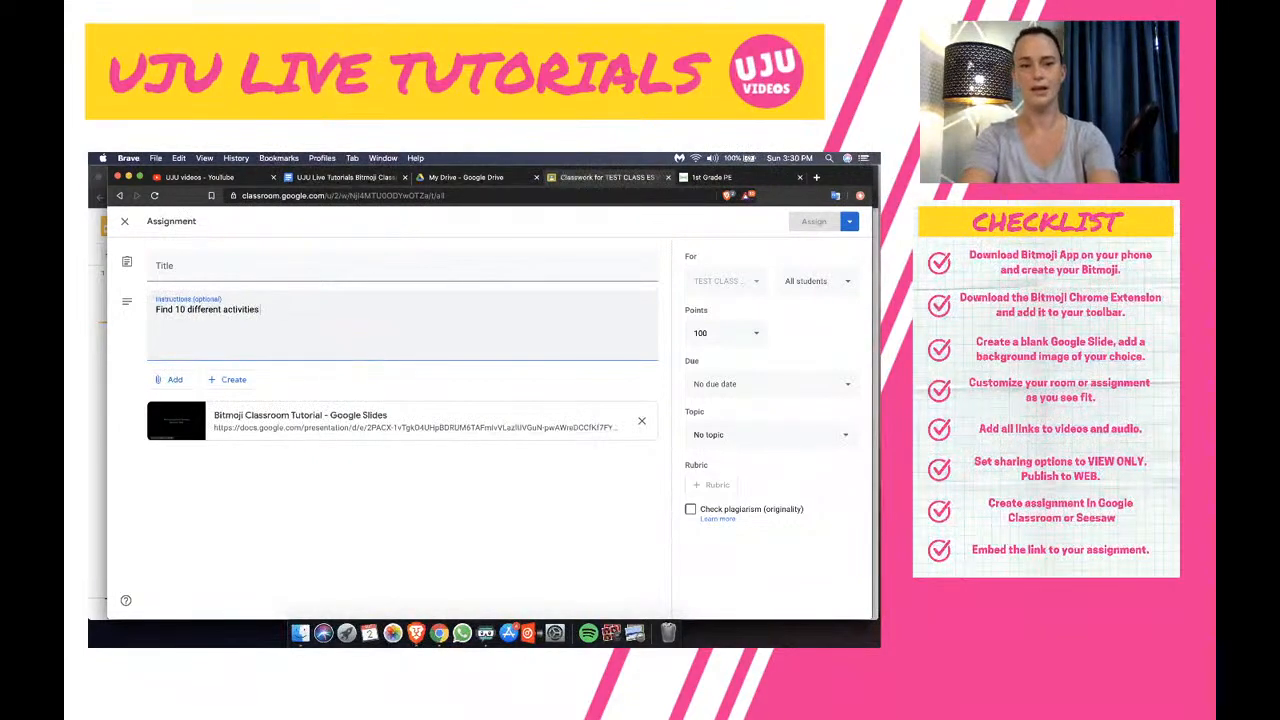
pyautogui.write(' and t')
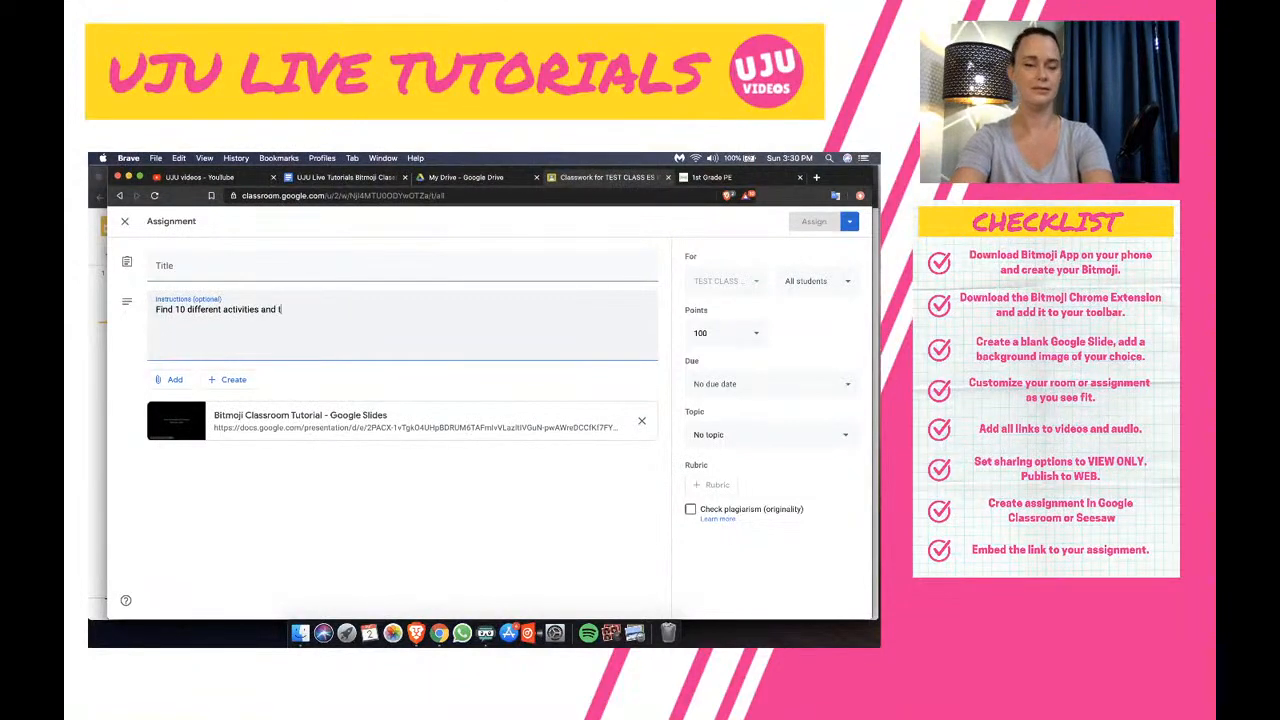
pyautogui.write('ell me about ')
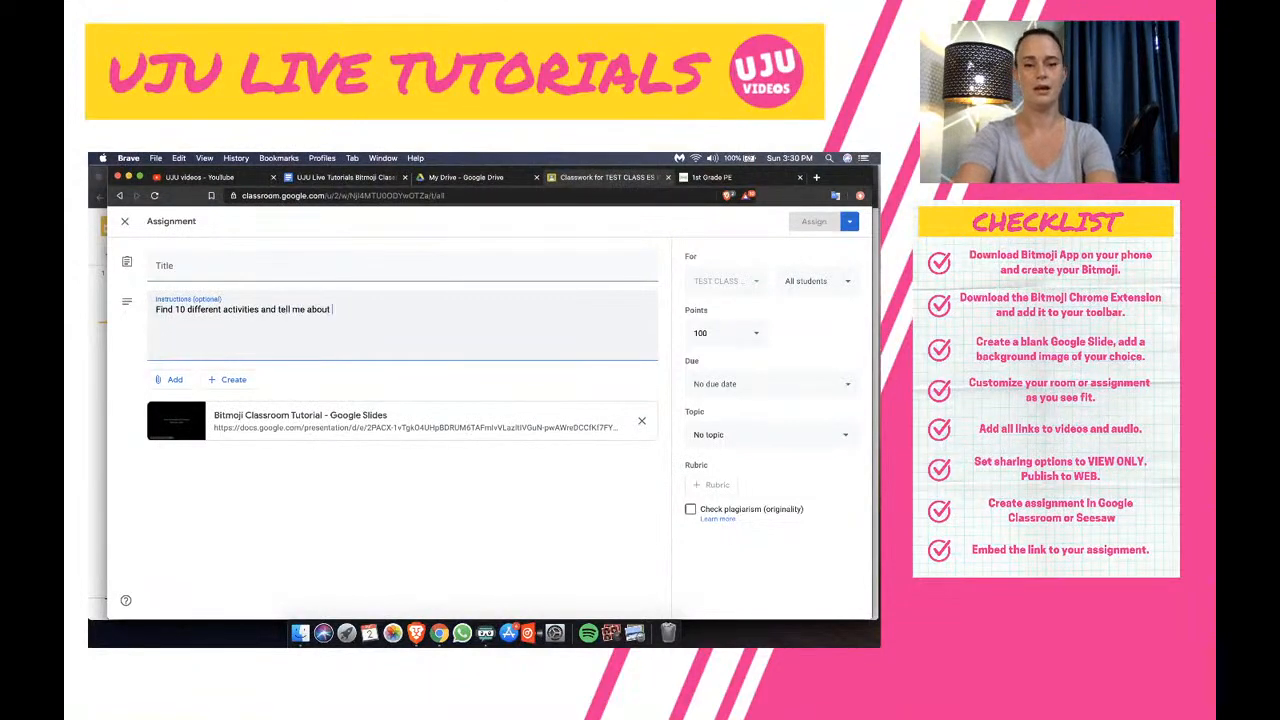
pyautogui.write('your favorite in the')
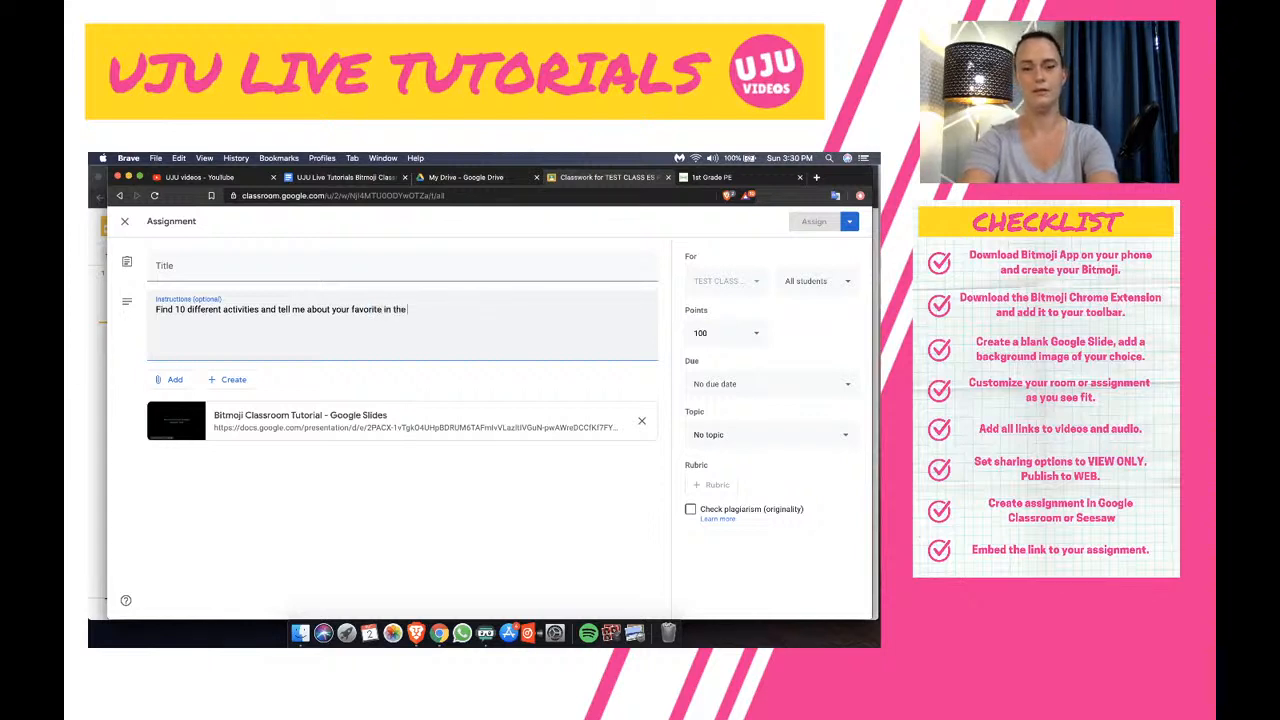
pyautogui.write(' assignm')
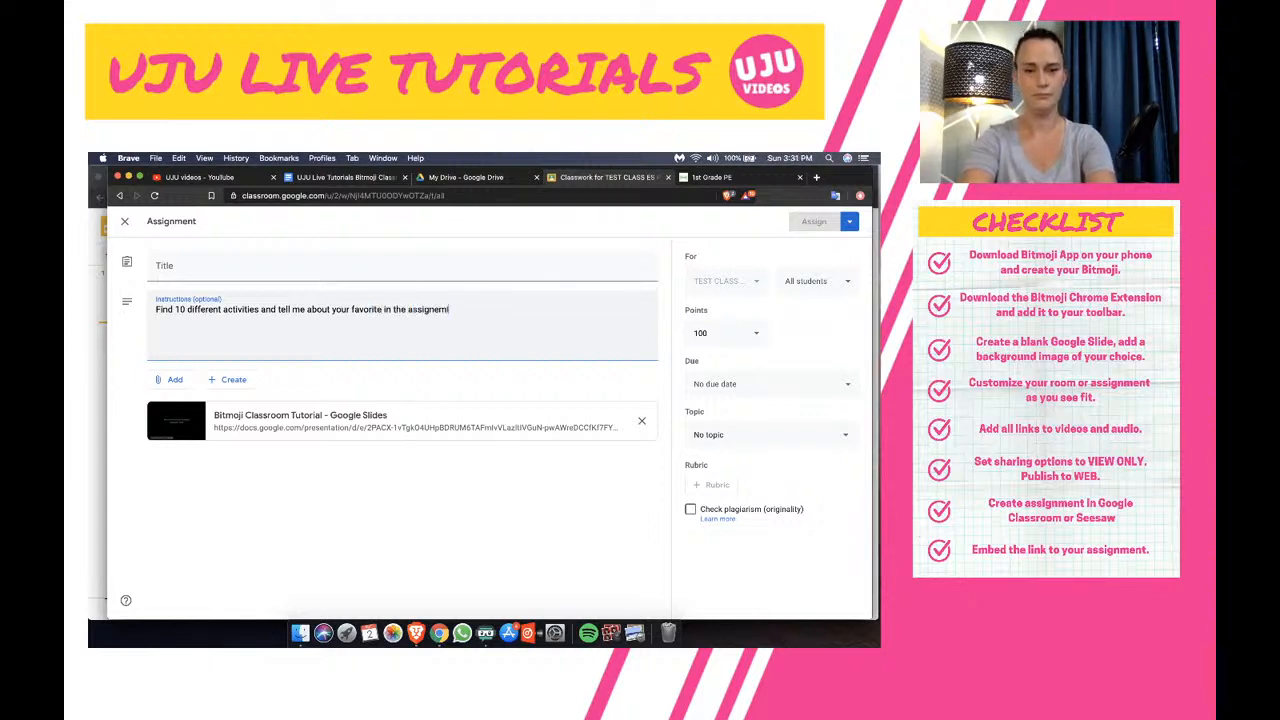
pyautogui.press('BackSpace')
pyautogui.press('BackSpace')
pyautogui.write('ment attached.')
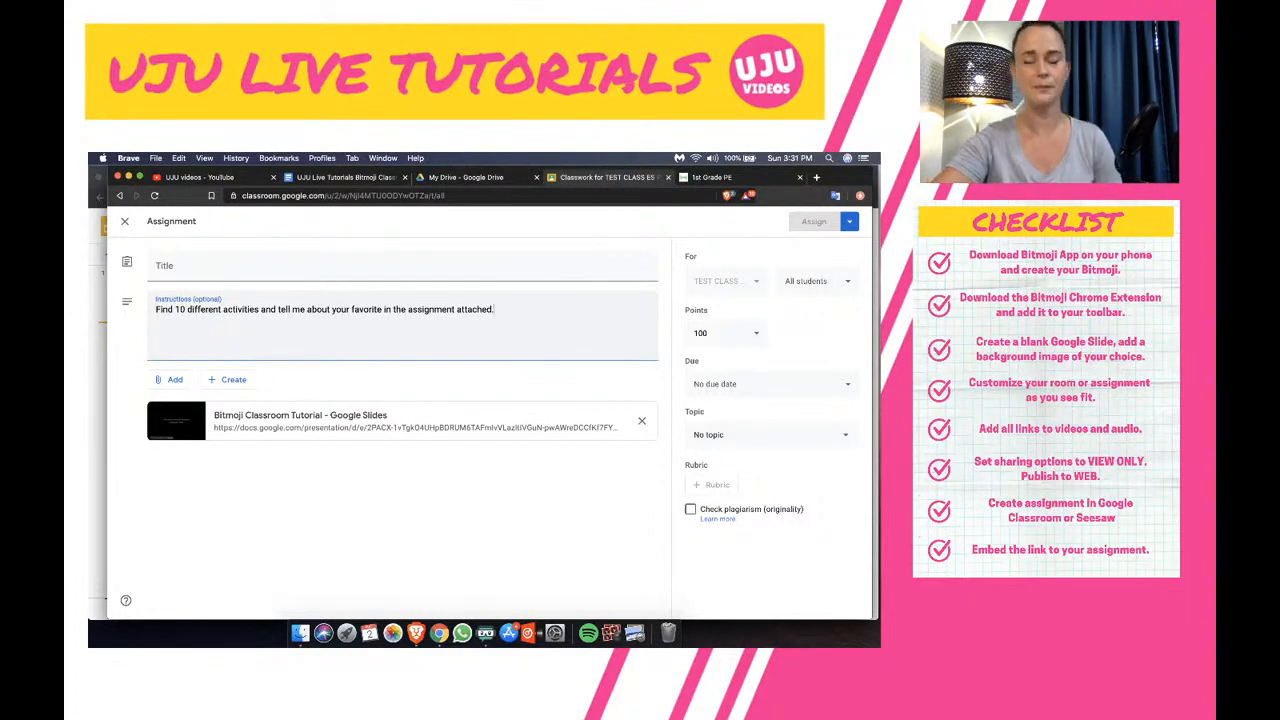
# Title the assignment "Bitmoji Class Week 2" and assign it to all students
pyautogui.click(187, 267)
pyautogui.write('Bitm')
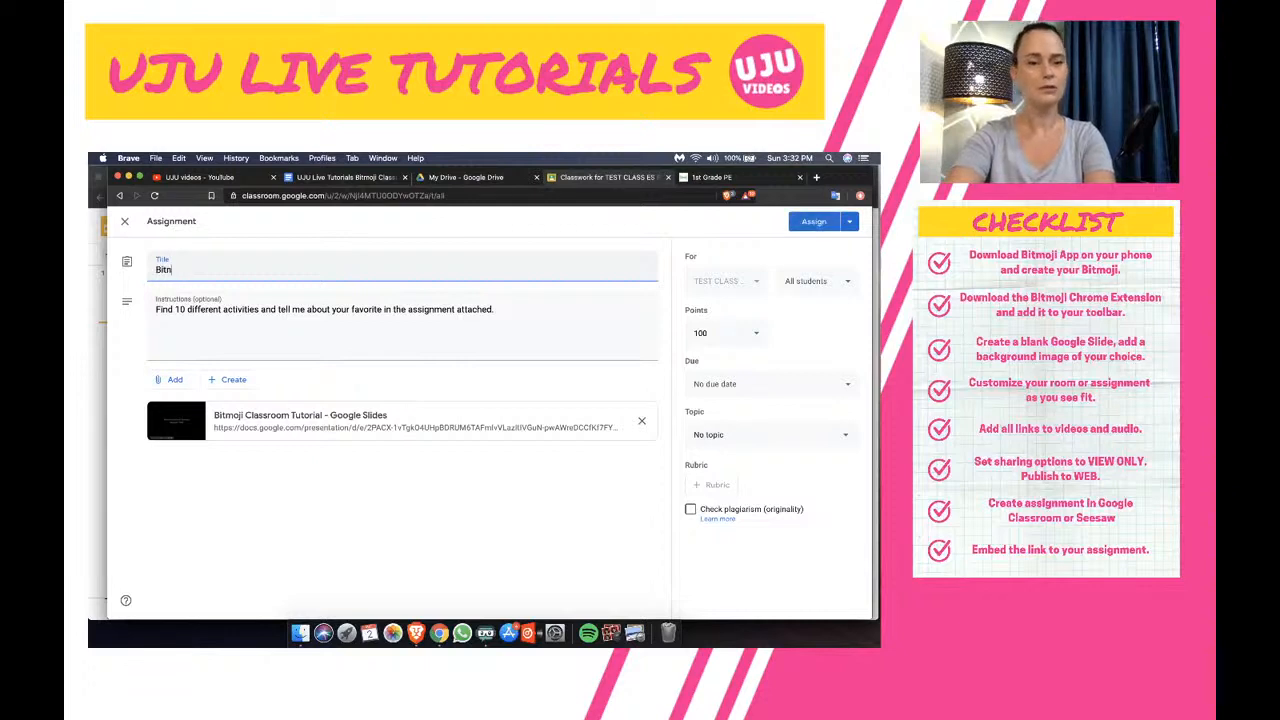
pyautogui.write('oji C')
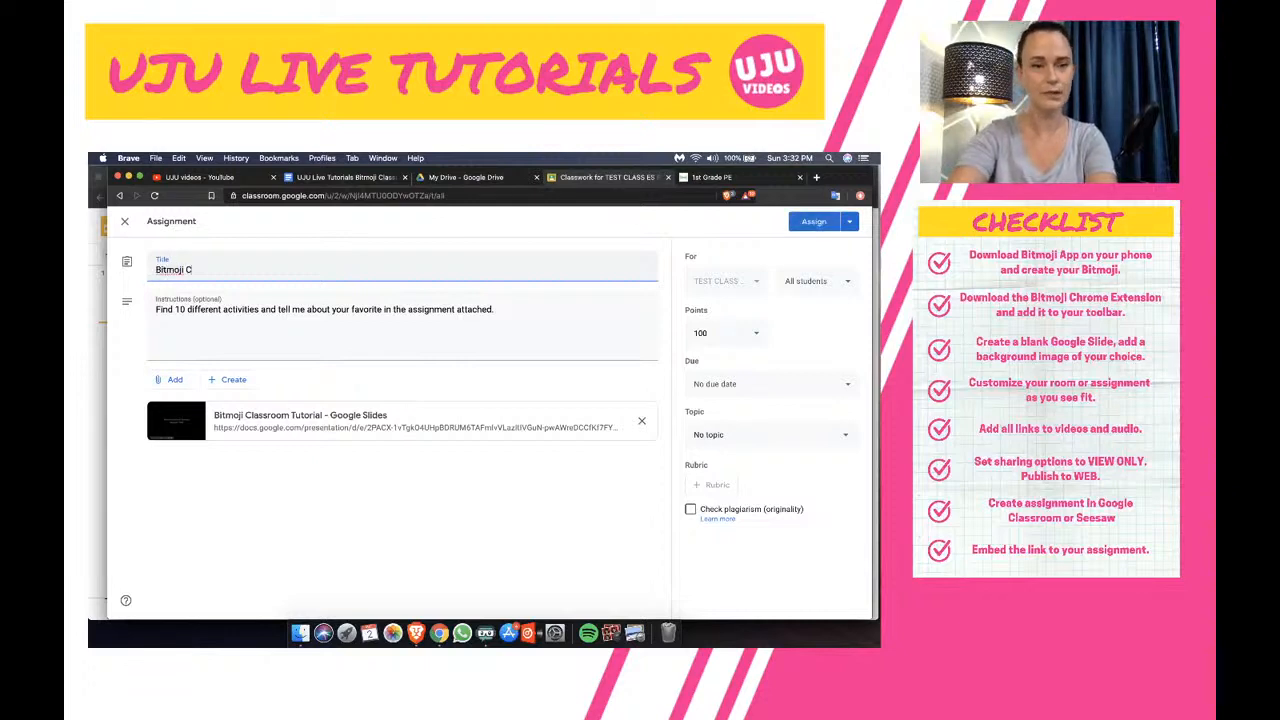
pyautogui.write('lass Week 2')
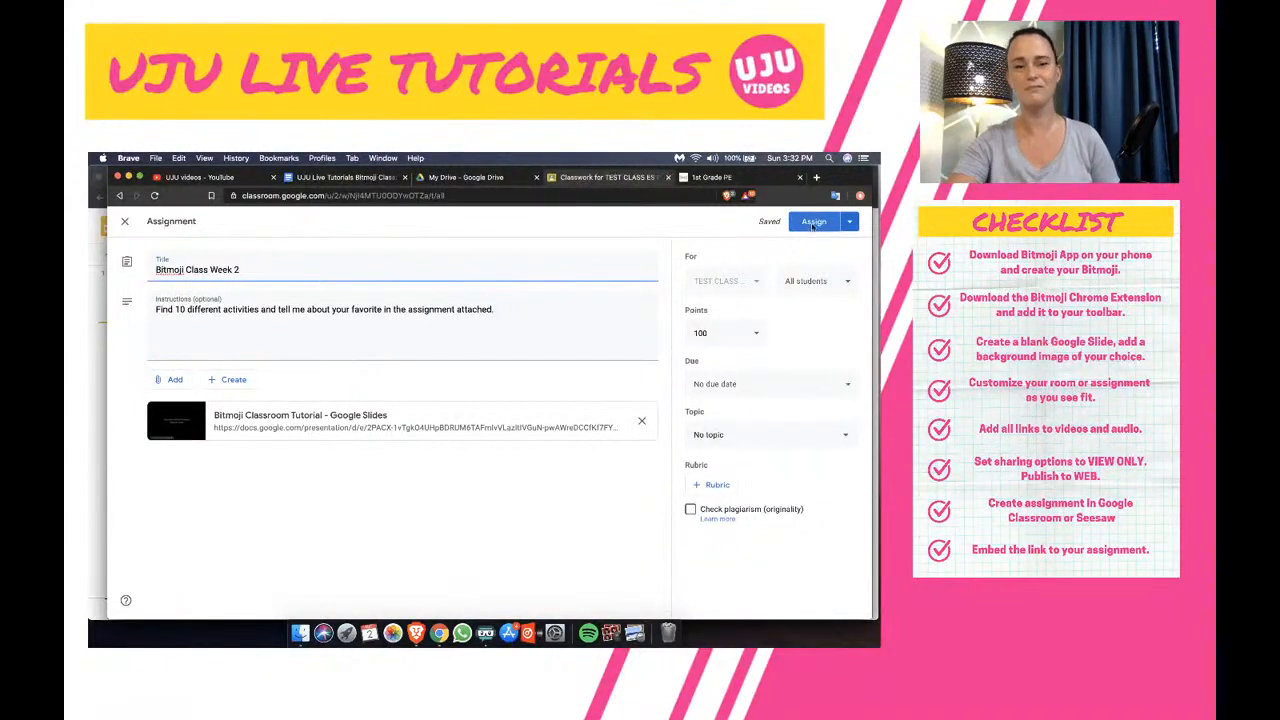
pyautogui.click(813, 222)
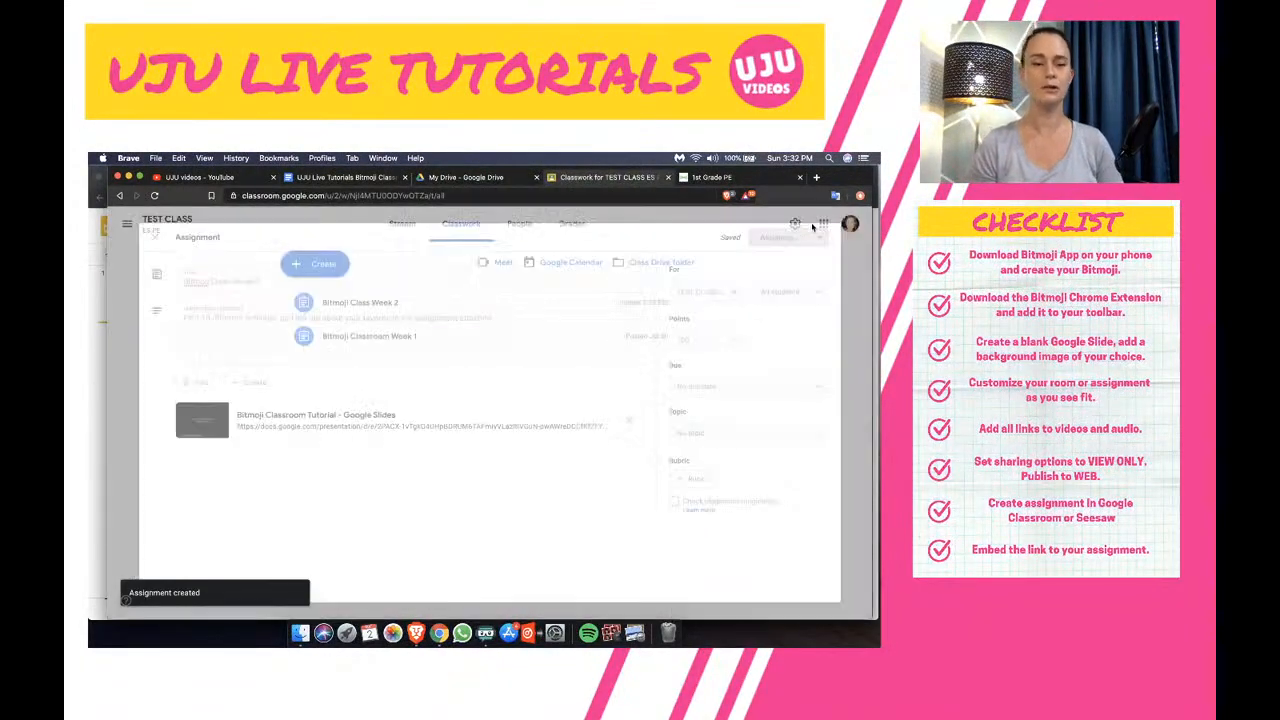